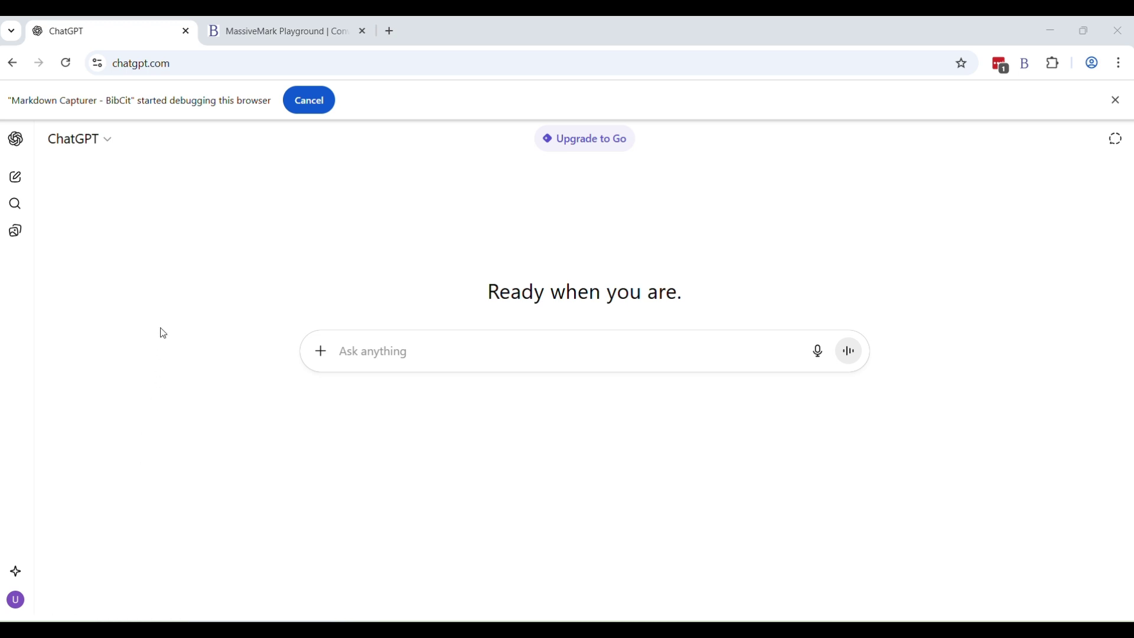
Send ChatGPT the prompt 'Create one page notes for me on matrices and determinants'.
click(443, 356)
text(Create o)
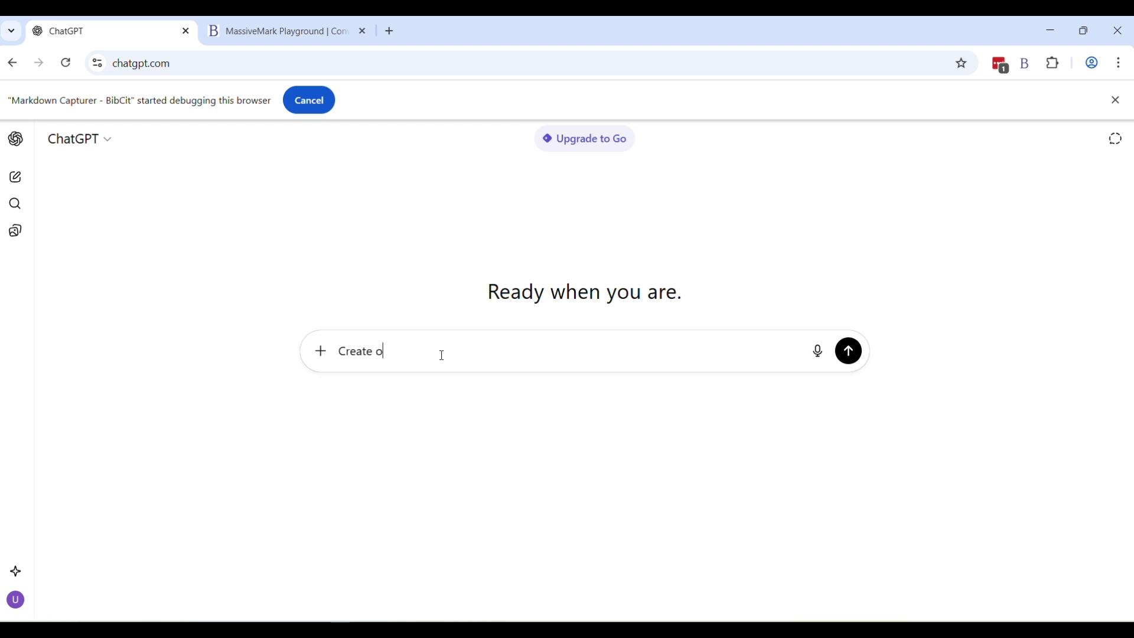
text(ne page)
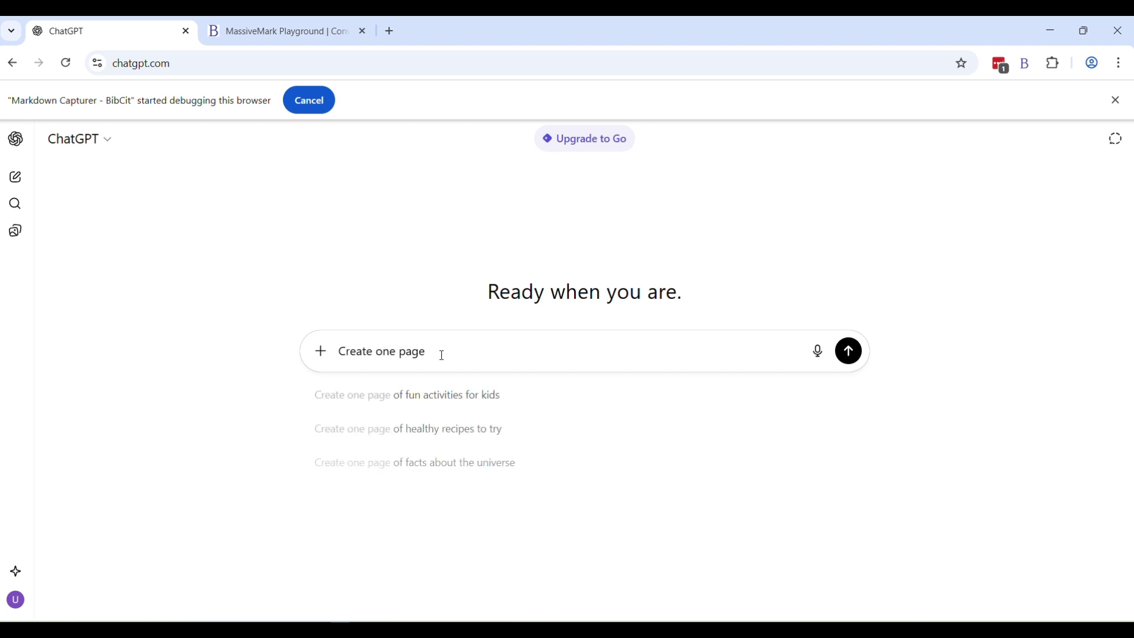
text( notes for me on)
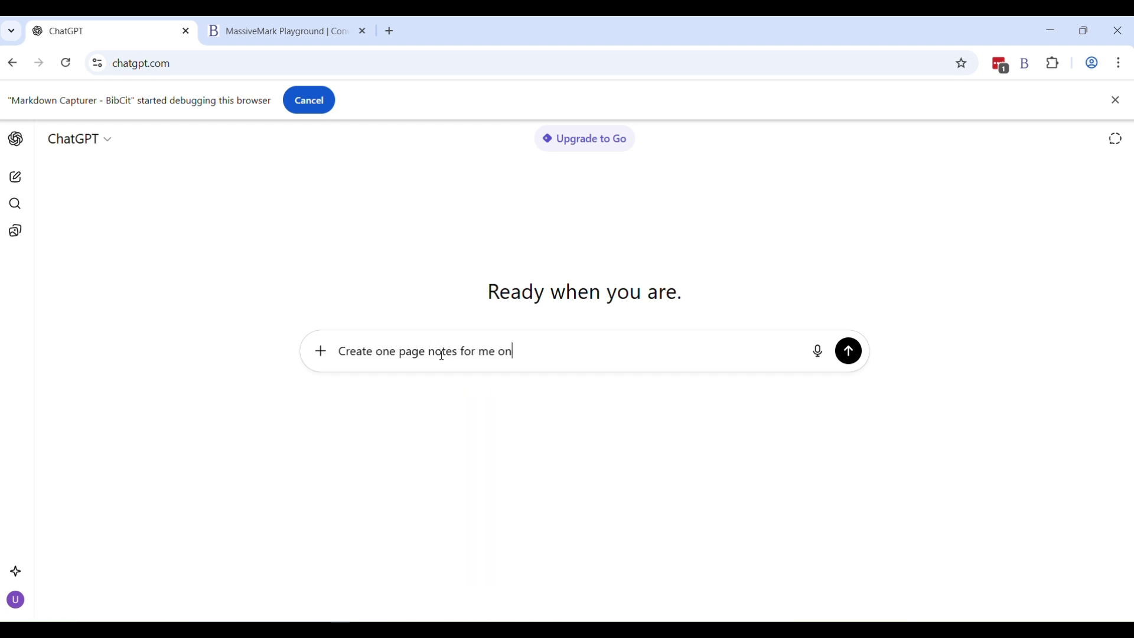
text( matrices and determinants.)
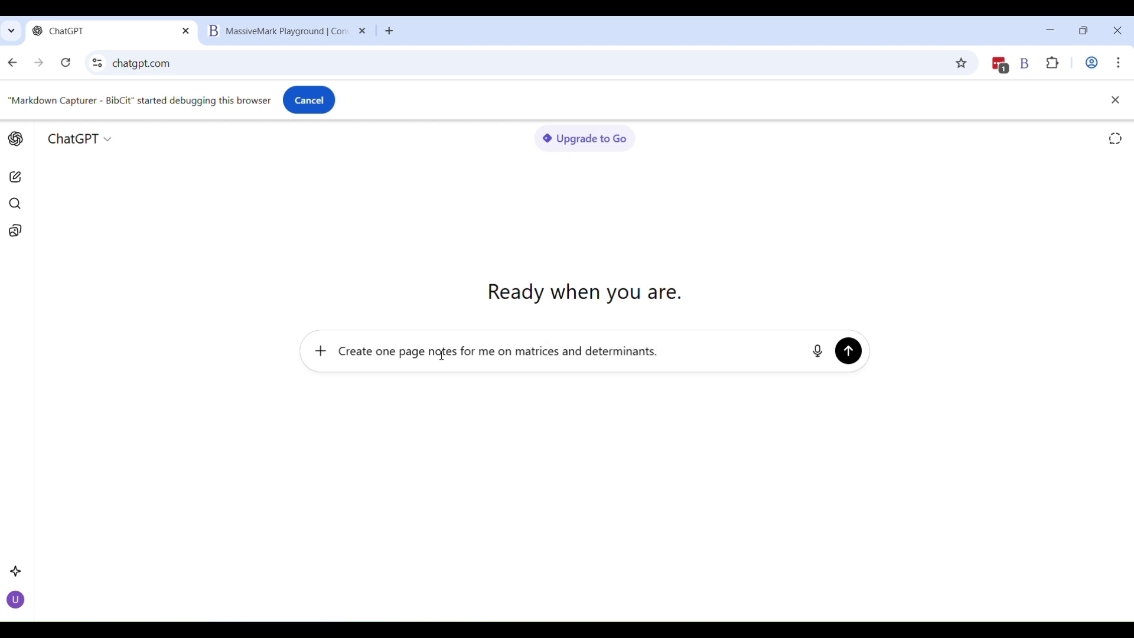
key(Return)
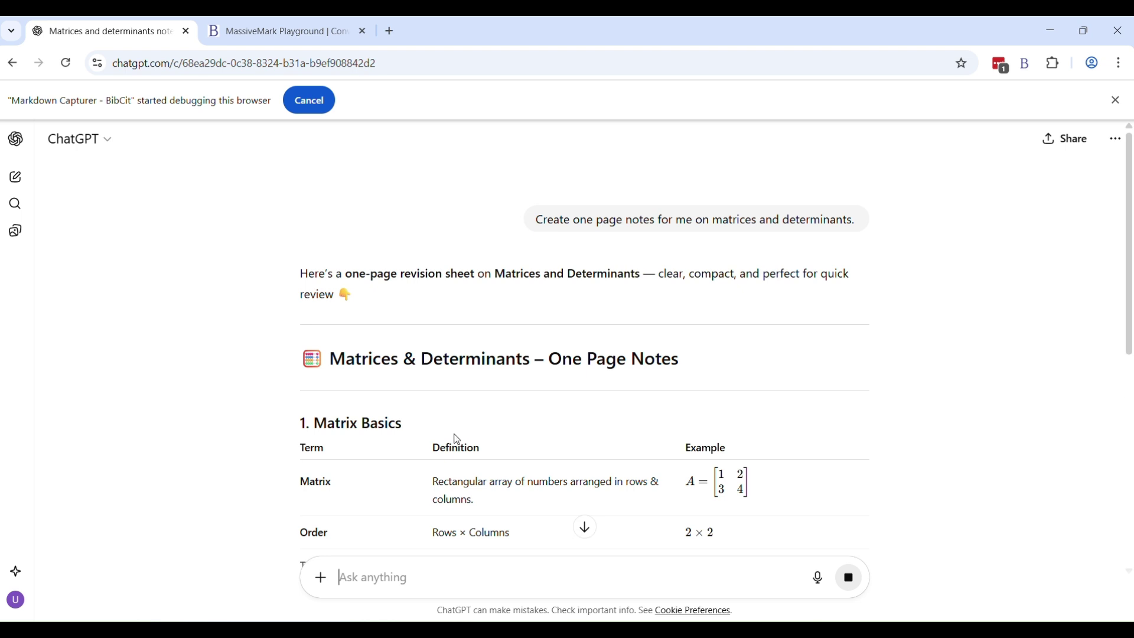
Scroll through the streaming matrices notes until they end with Quick Tips and the PDF offer.
scroll(626, 430, down, 4)
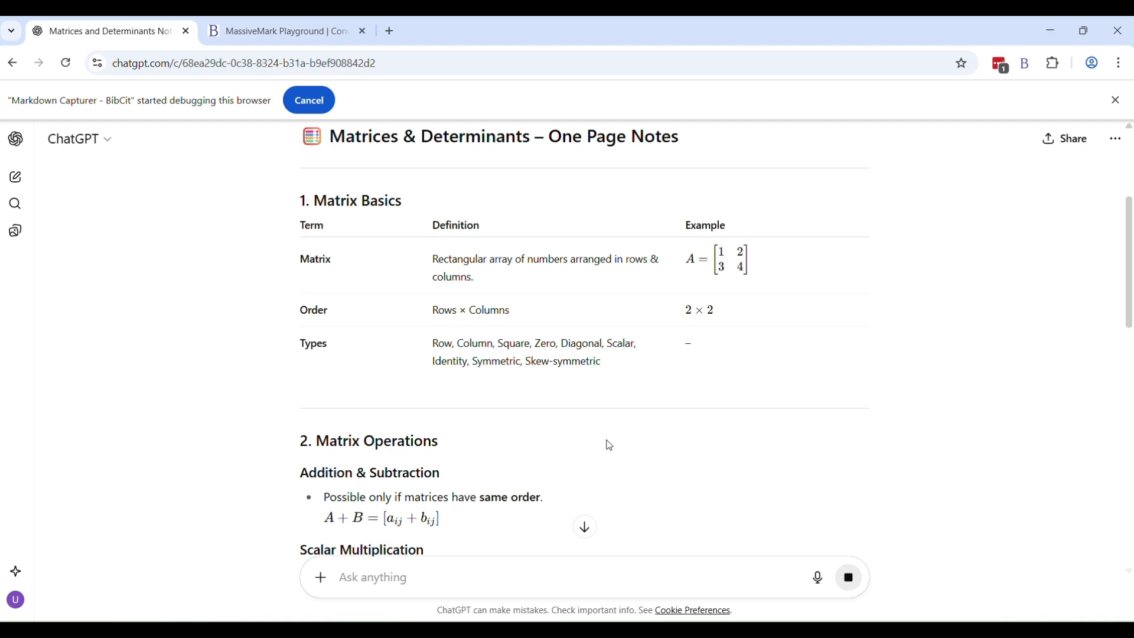
scroll(615, 435, down, 11)
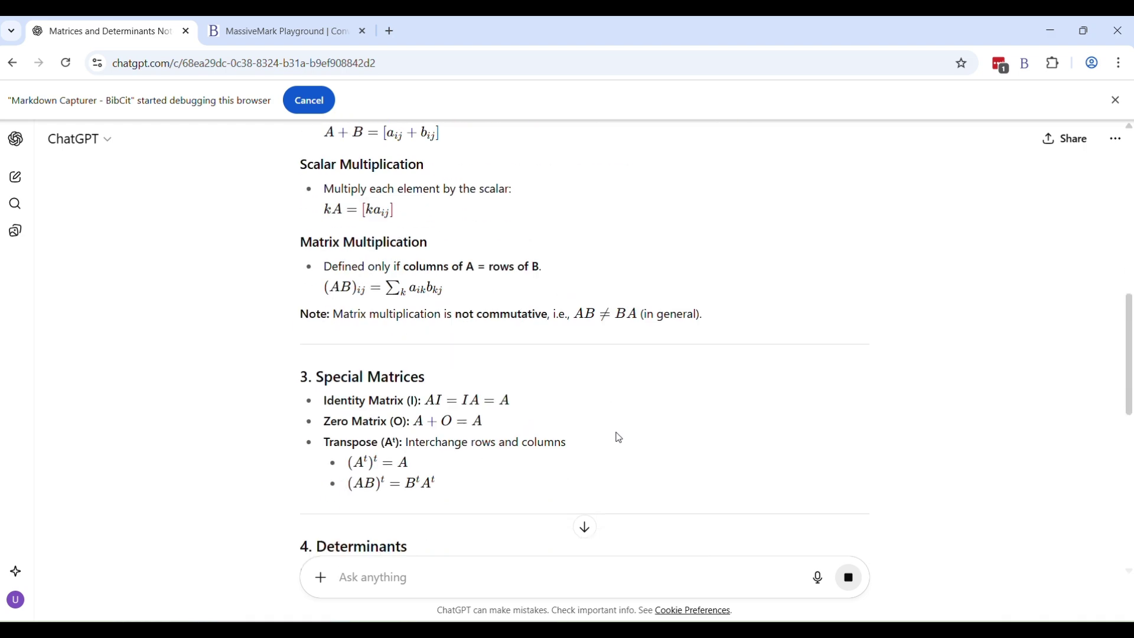
scroll(587, 529, down, 8)
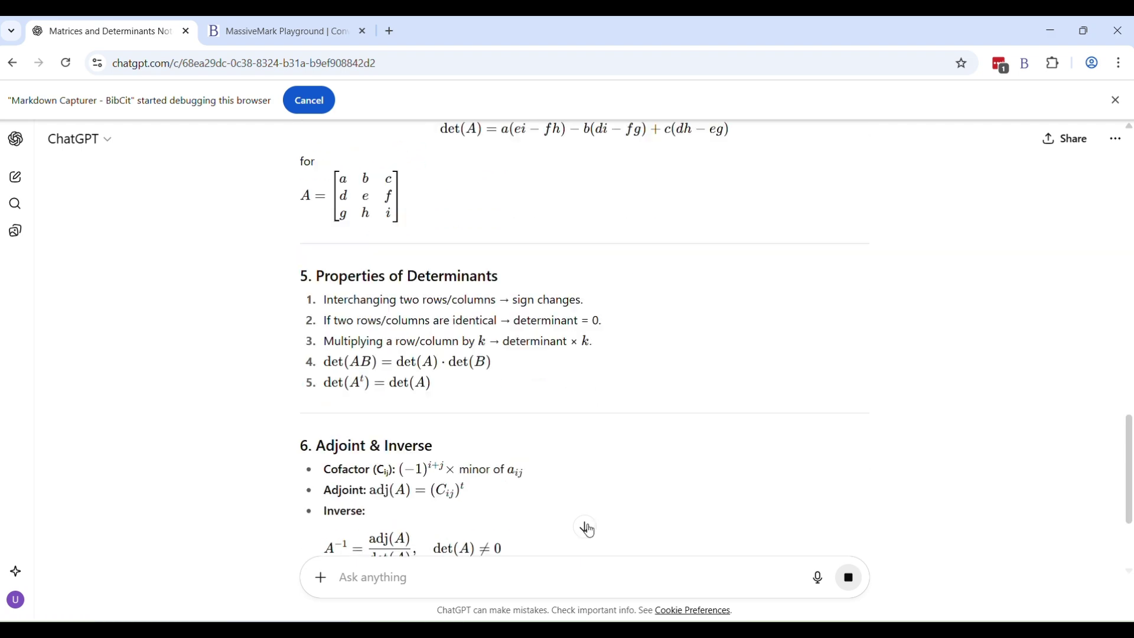
scroll(623, 394, down, 5)
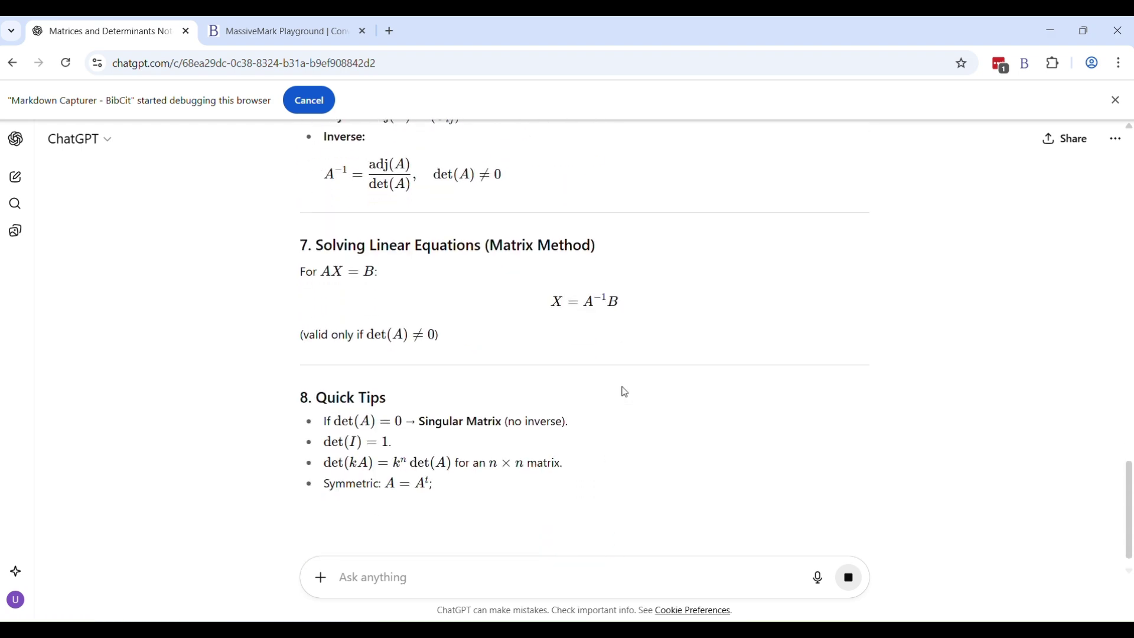
scroll(625, 392, down, 2)
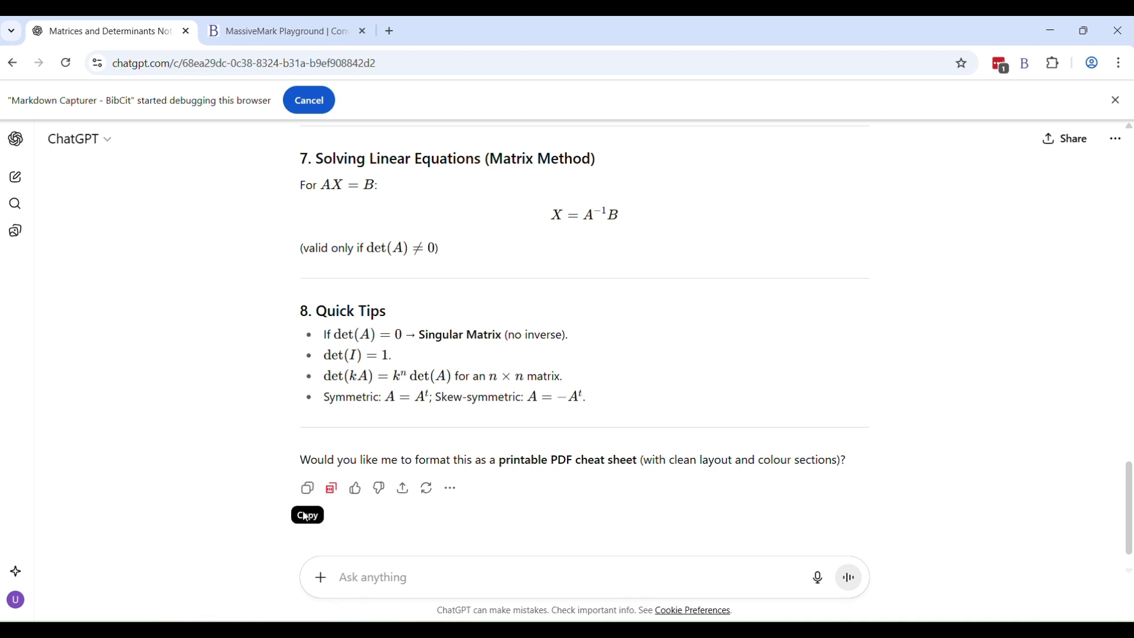
Copy the matrices and determinants reply to the clipboard as Markdown.
click(334, 490)
Copy the captured matrices notes message from BibCit Markdown Capturer, then go to MassiveMark Playground.
click(1027, 63)
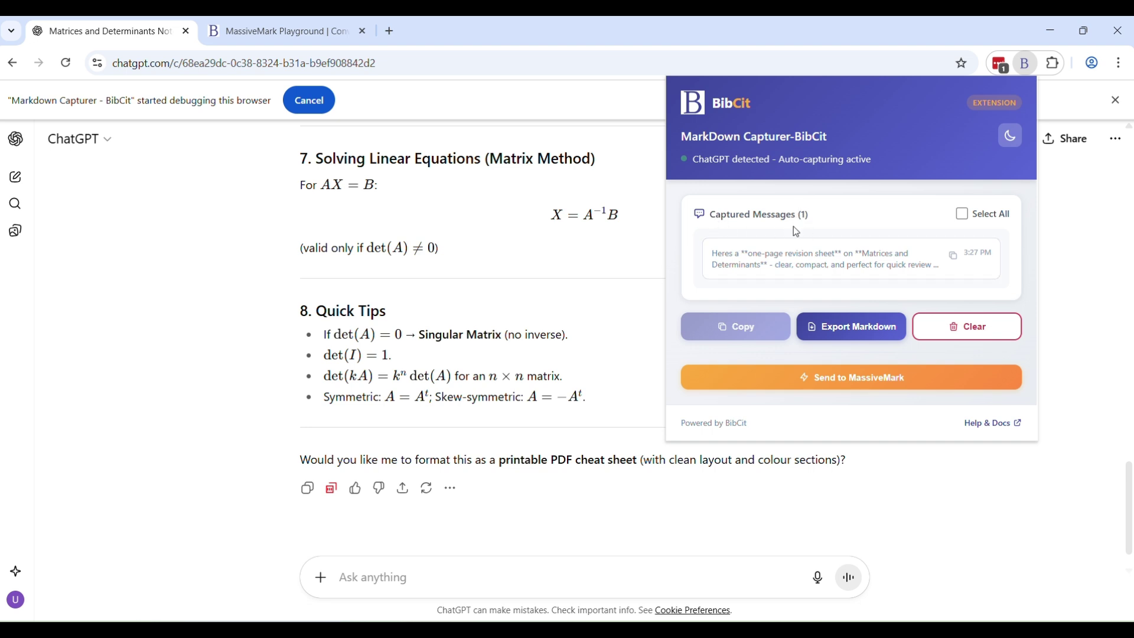
click(812, 262)
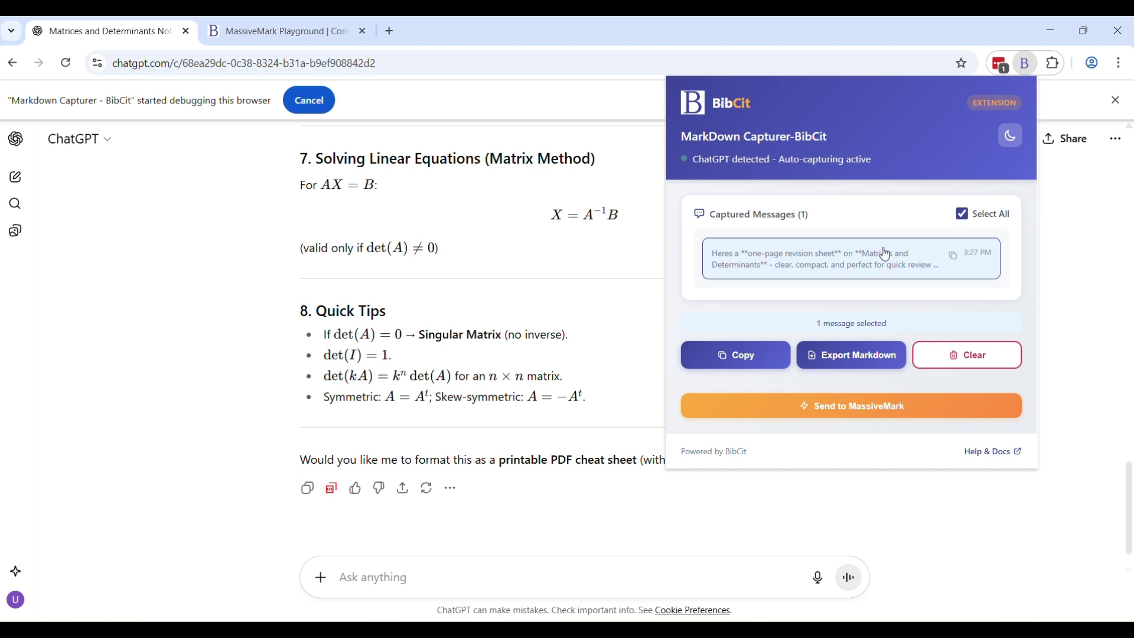
click(910, 272)
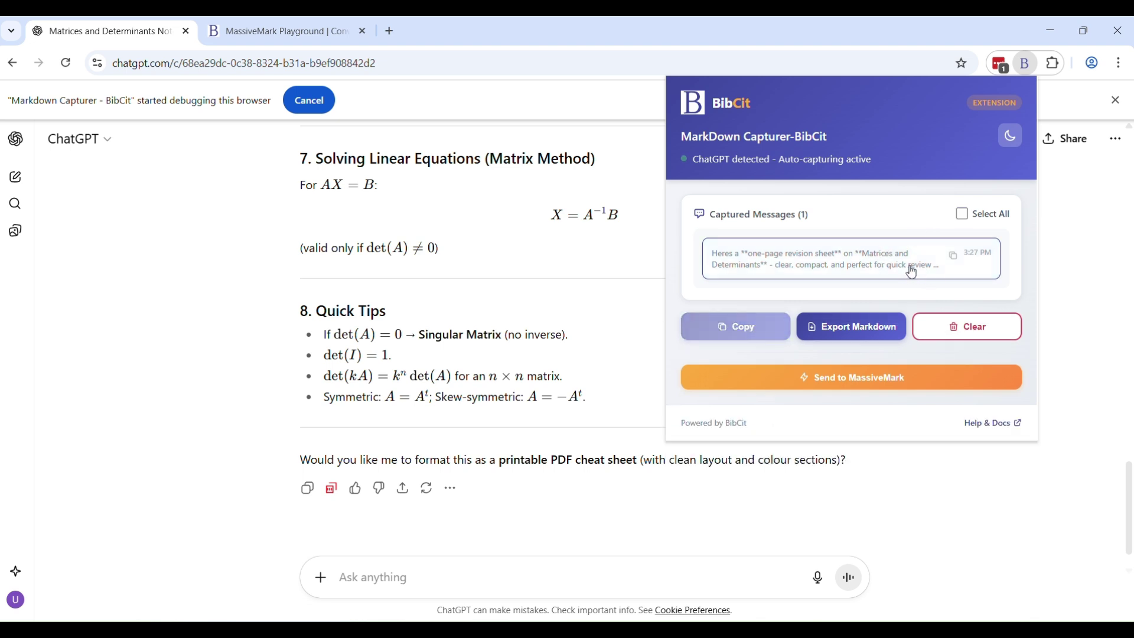
click(838, 270)
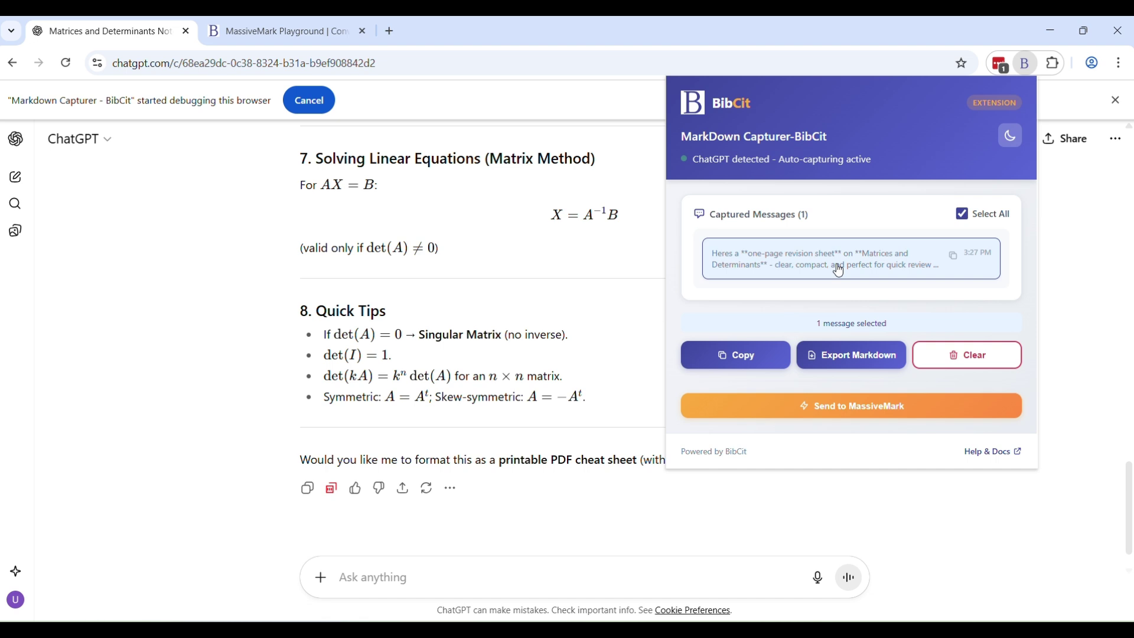
click(739, 354)
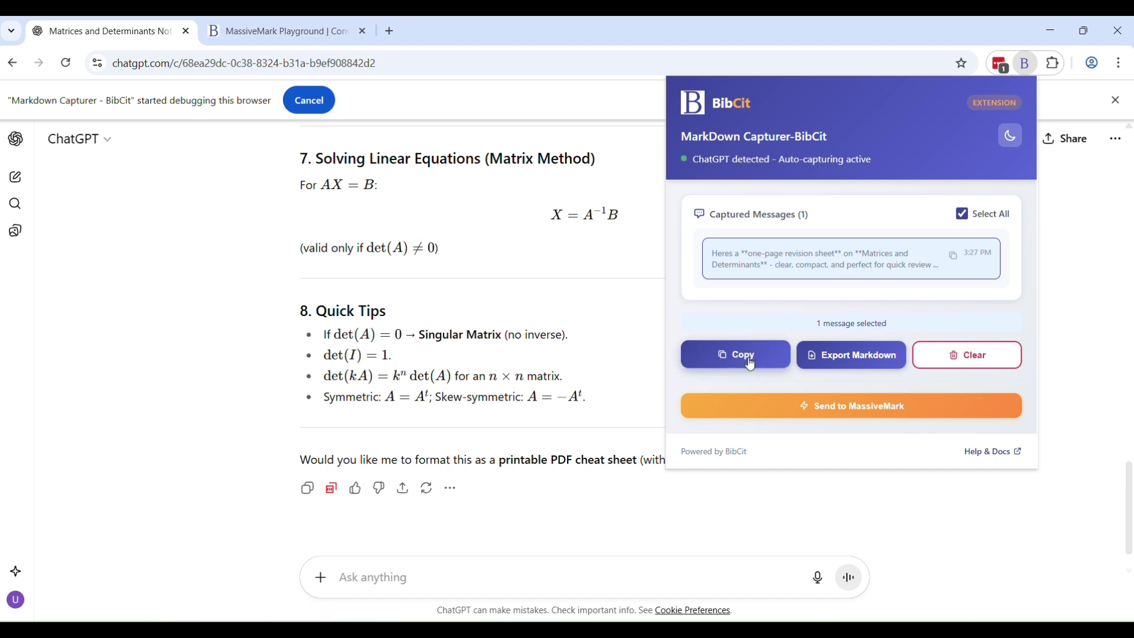
click(955, 260)
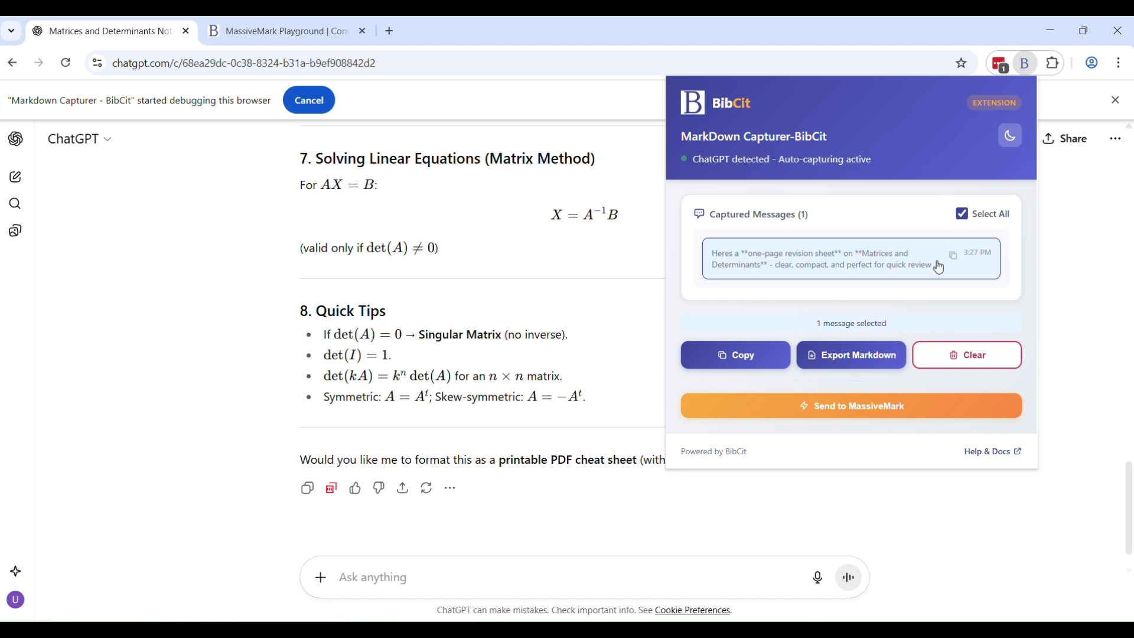
click(295, 31)
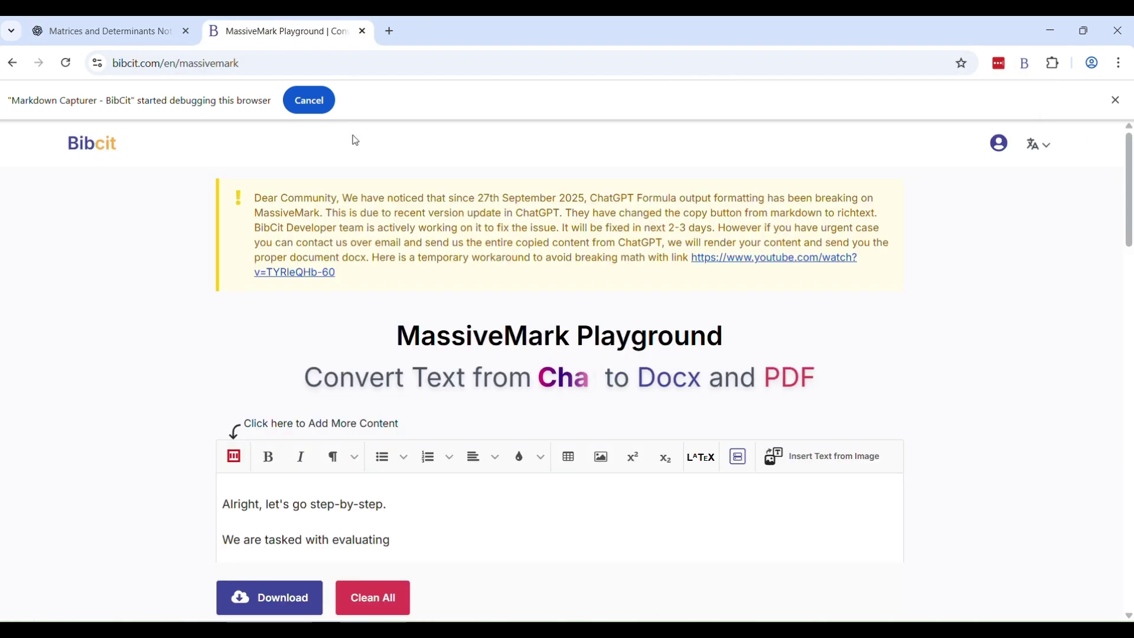
Clean All from the MassiveMark editor and paste the matrices notes into the markdown box.
click(383, 616)
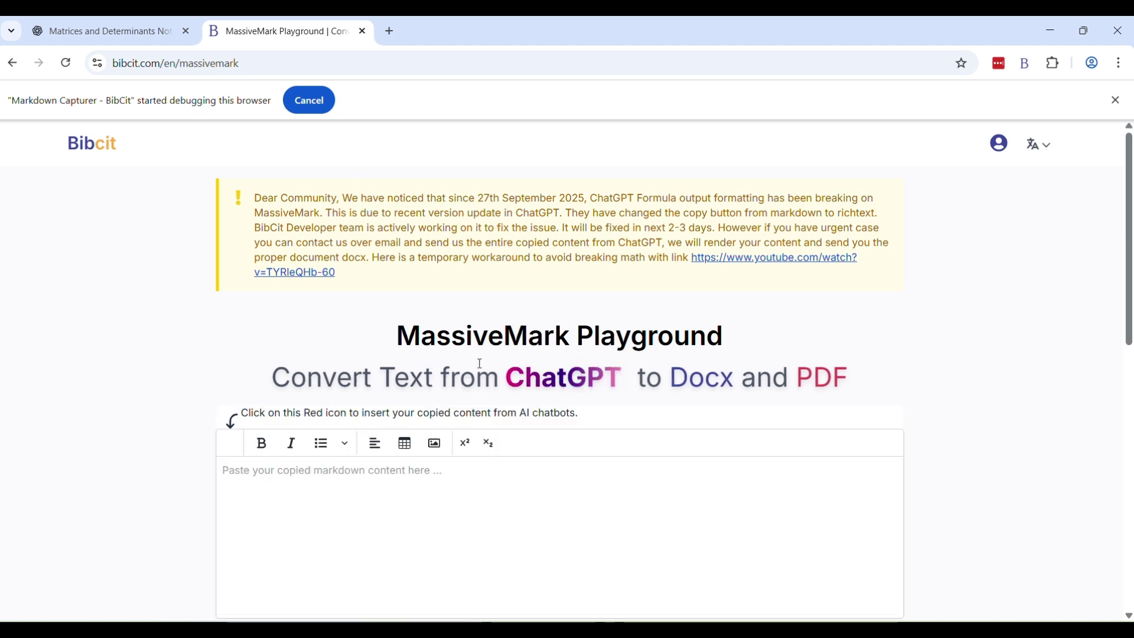
scroll(478, 362, down, 3)
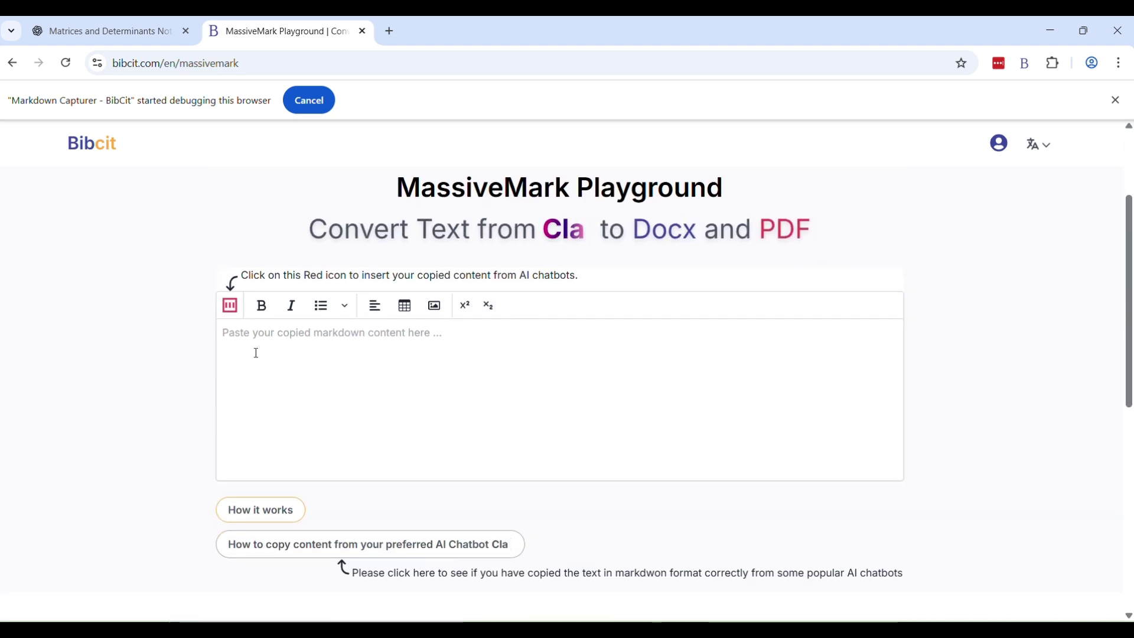
click(231, 307)
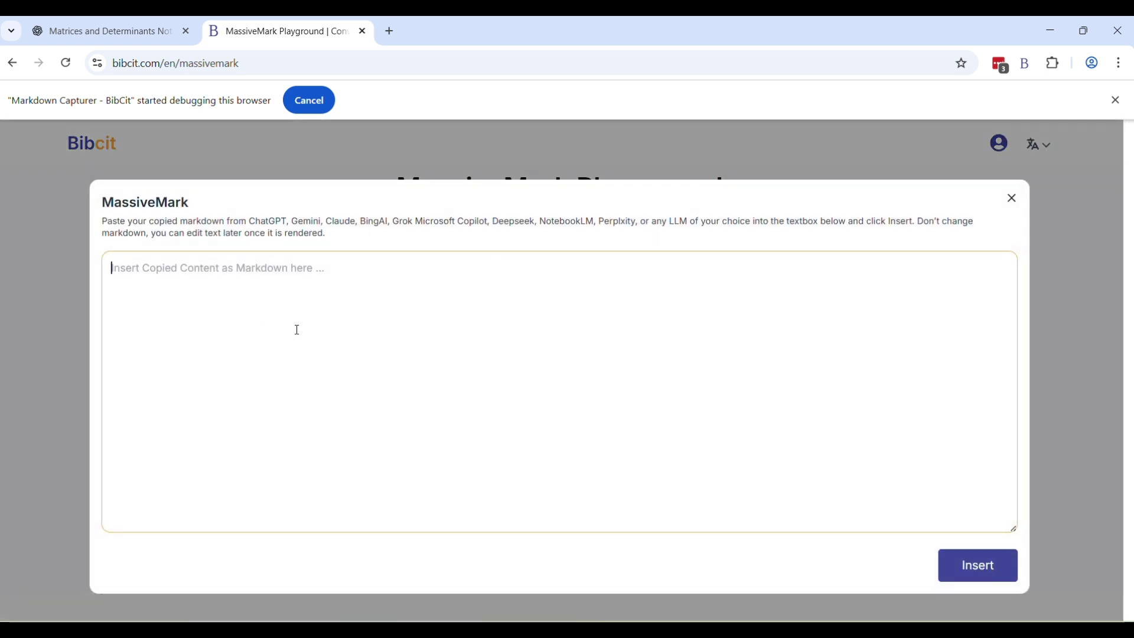
key(ctrl+v)
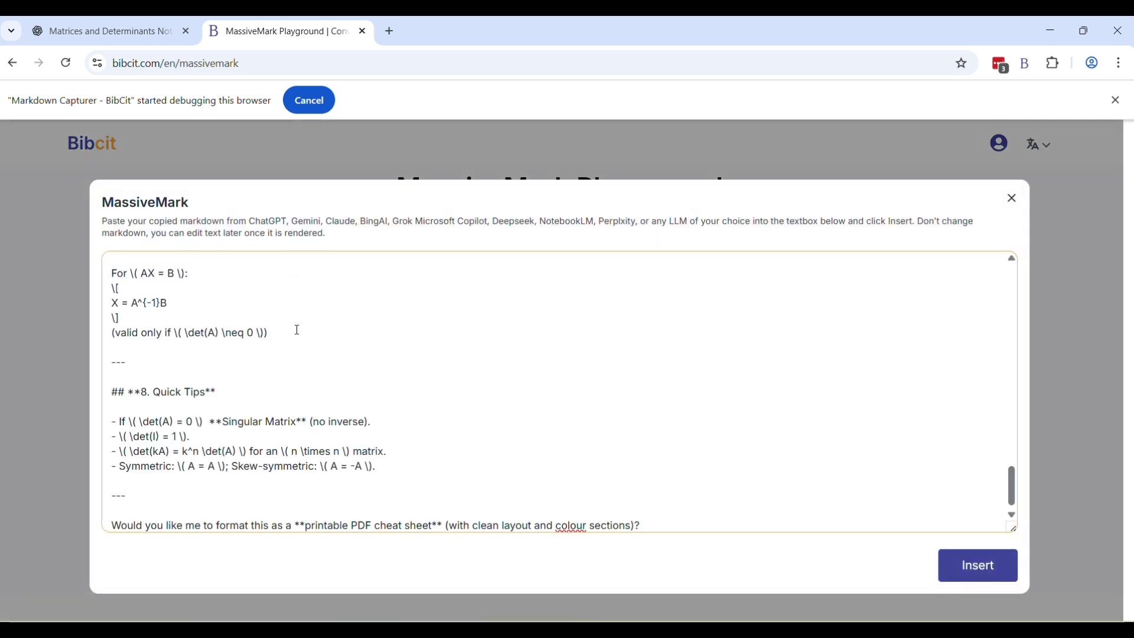
Review the pasted markdown and insert it as 'Matrices & Determinants - One Page Notes'.
scroll(300, 341, up, 10)
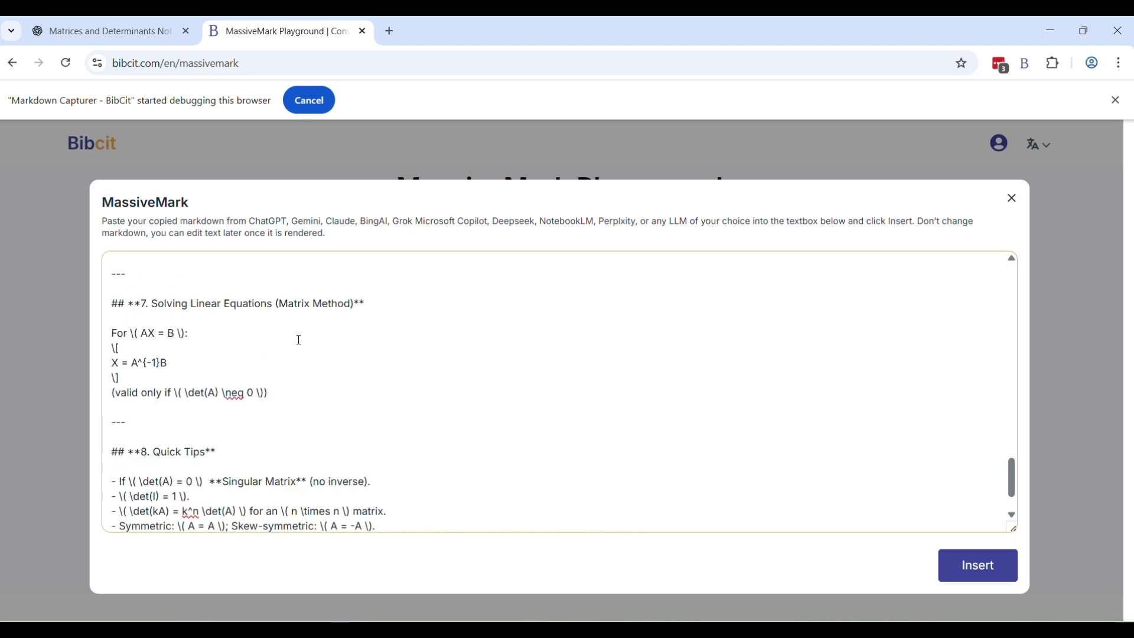
scroll(299, 341, up, 5)
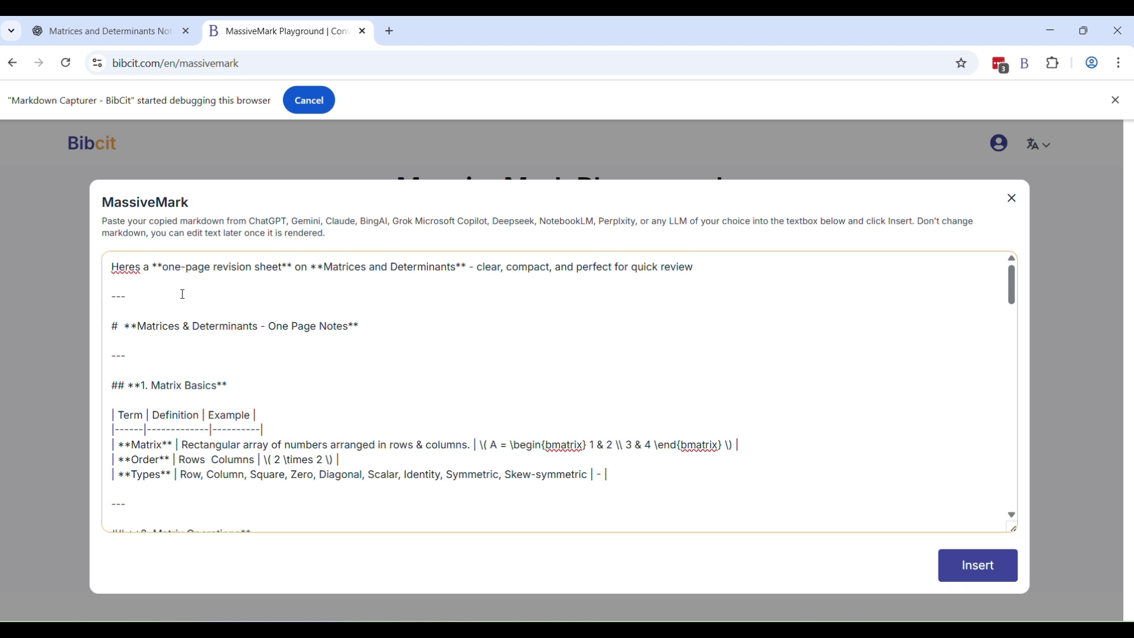
scroll(191, 289, down, 4)
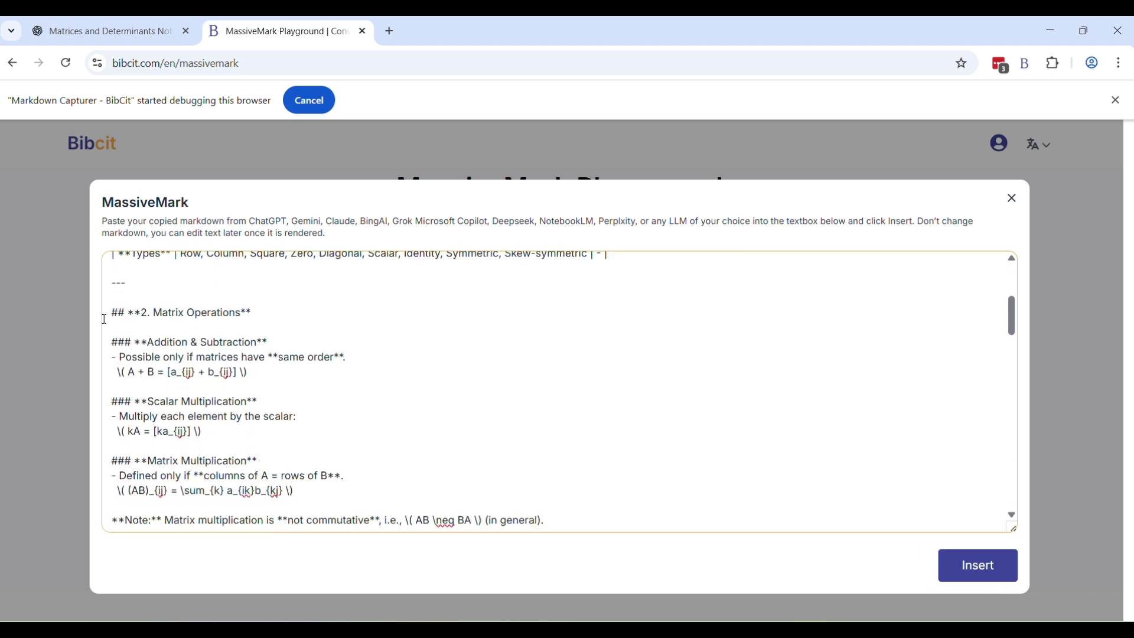
click(156, 314)
scroll(165, 390, down, 8)
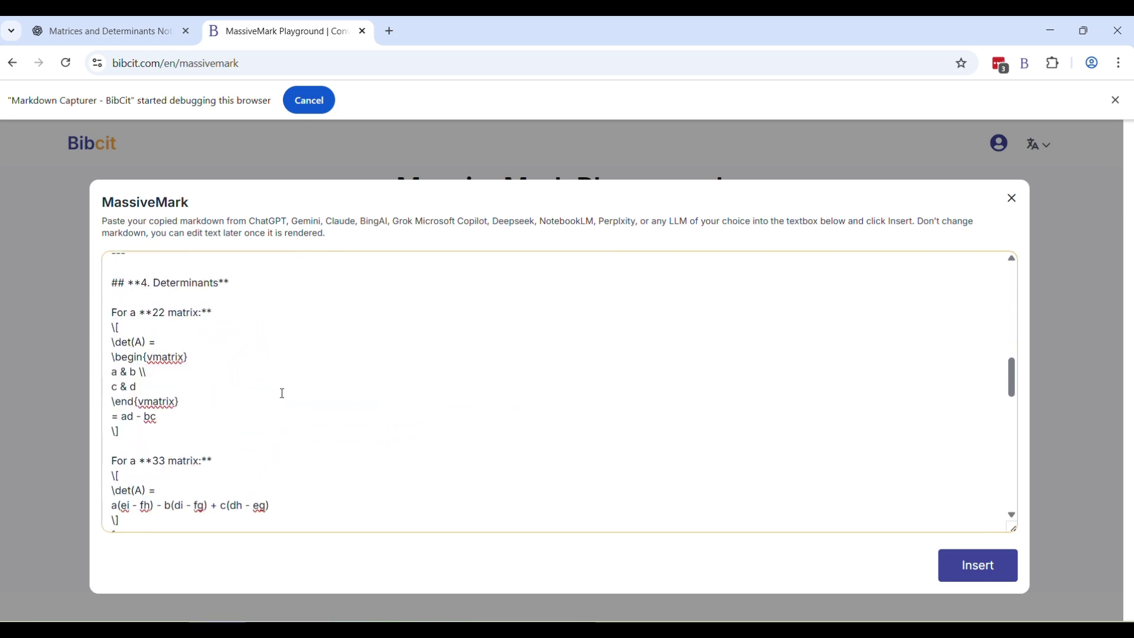
scroll(283, 393, down, 8)
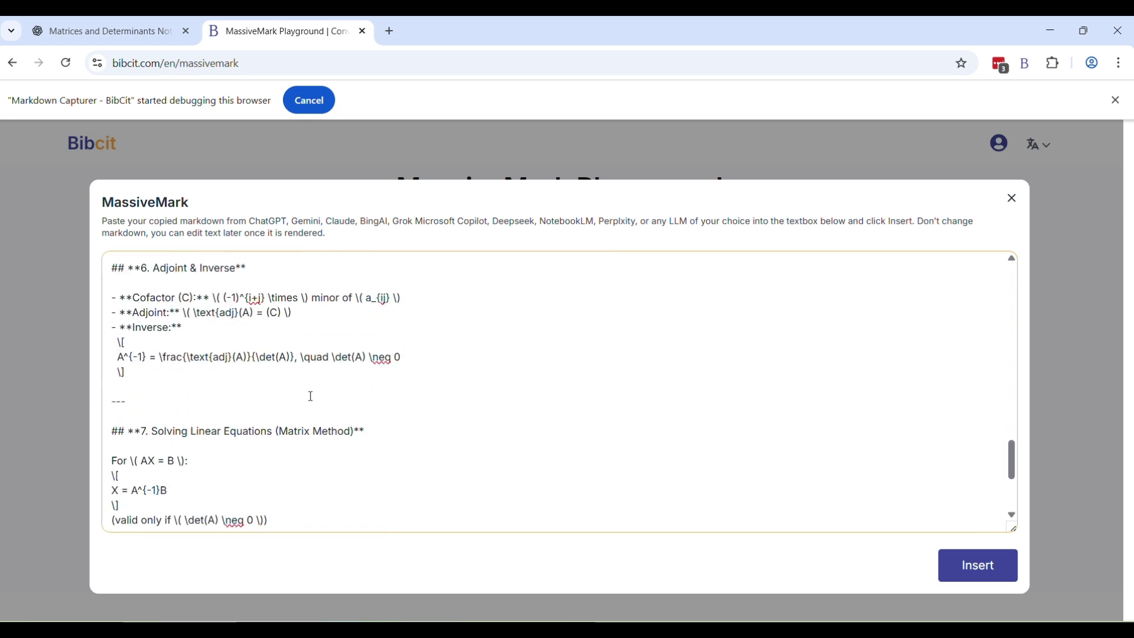
scroll(313, 397, down, 5)
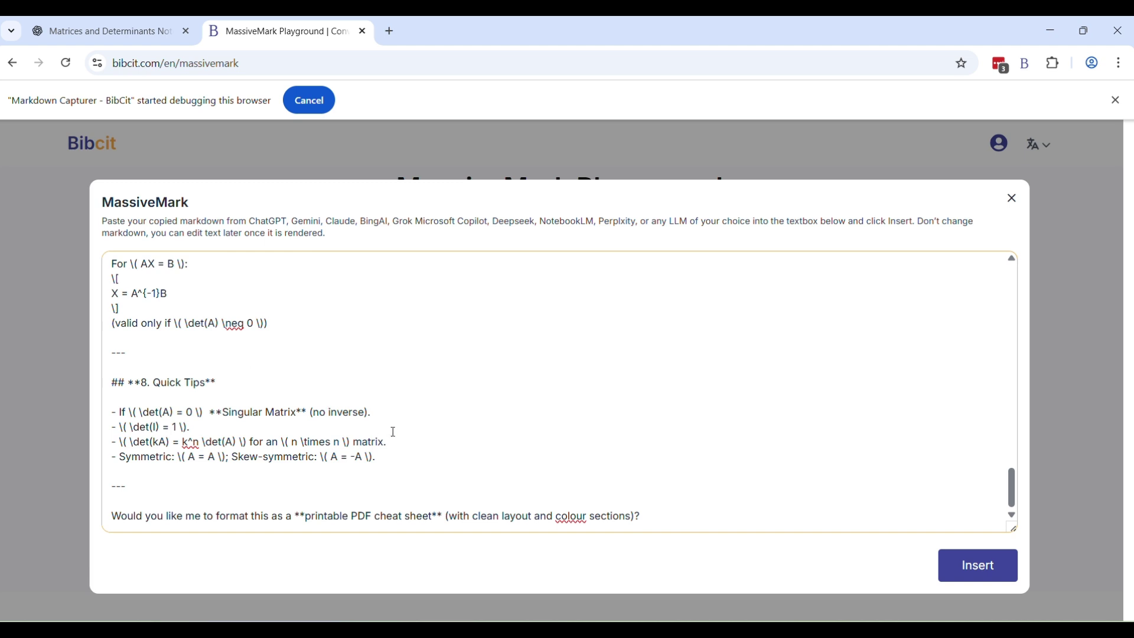
click(959, 573)
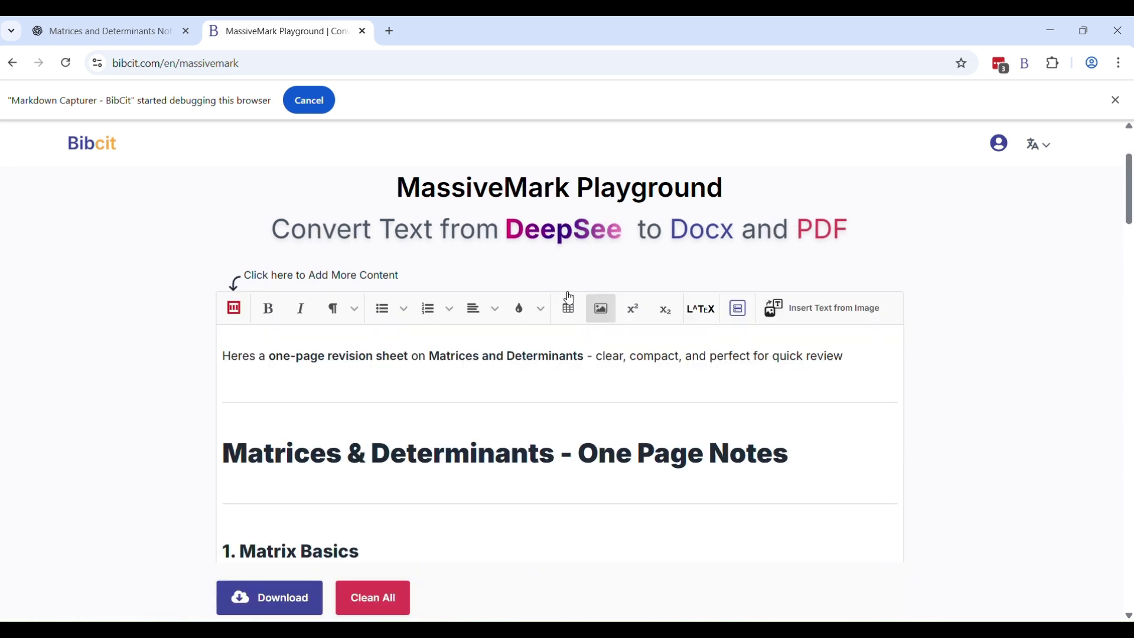
Download the notes as Heres_a_one.docx and open it from recent downloads.
scroll(569, 278, down, 6)
scroll(684, 335, down, 15)
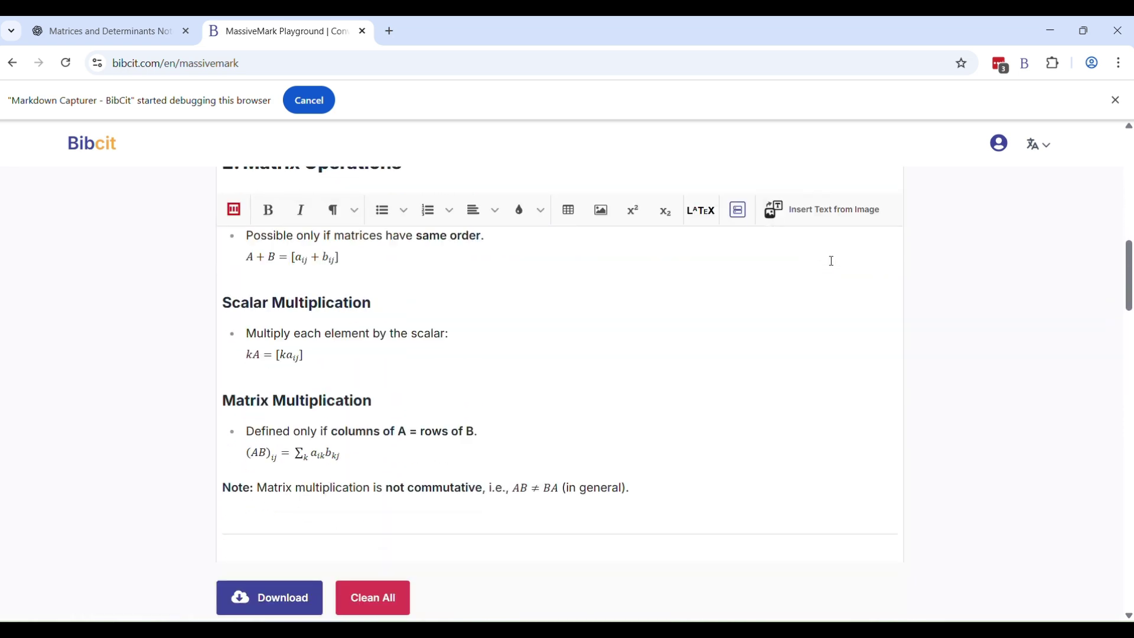
scroll(683, 337, down, 12)
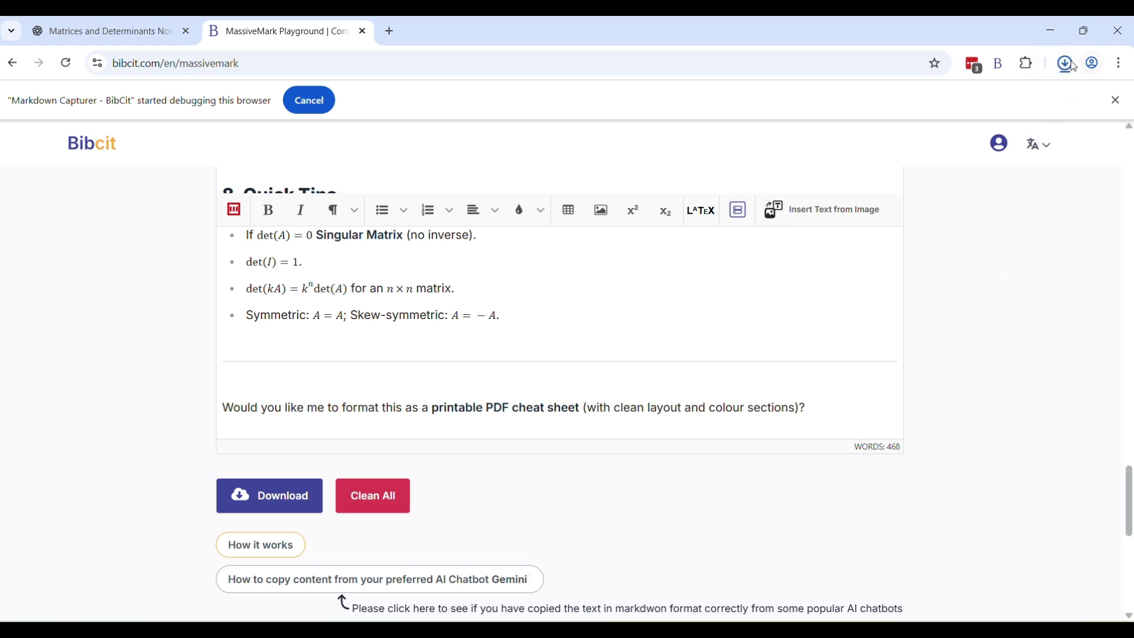
click(1066, 67)
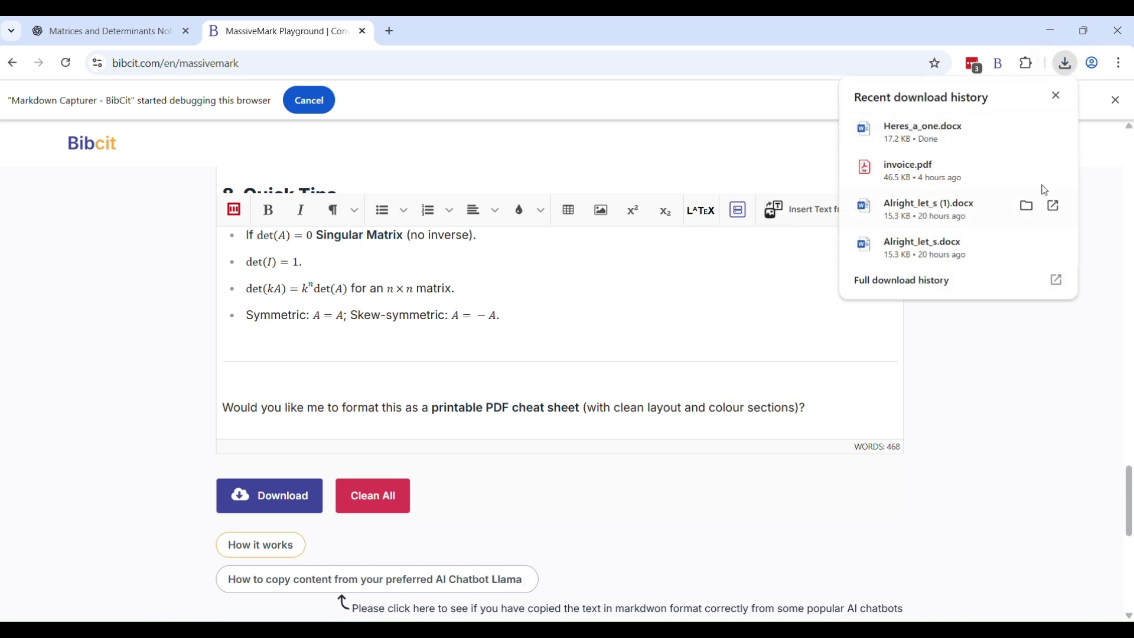
click(972, 131)
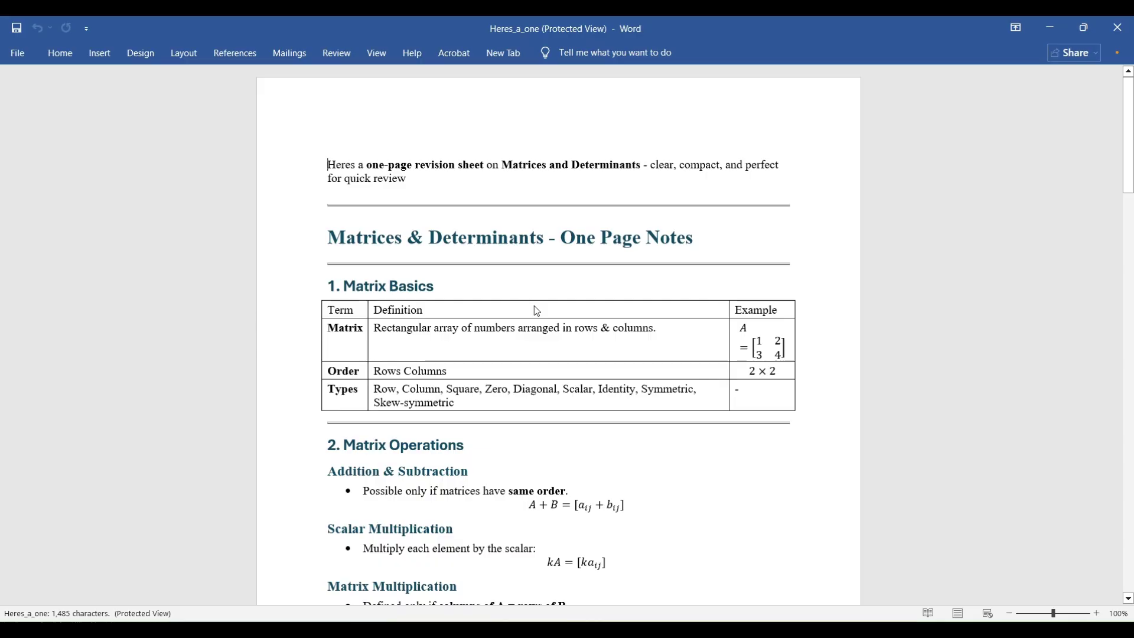
Enable editing in Heres_a_one.docx, check the formatting through Quick Tips, and close Word.
click(595, 76)
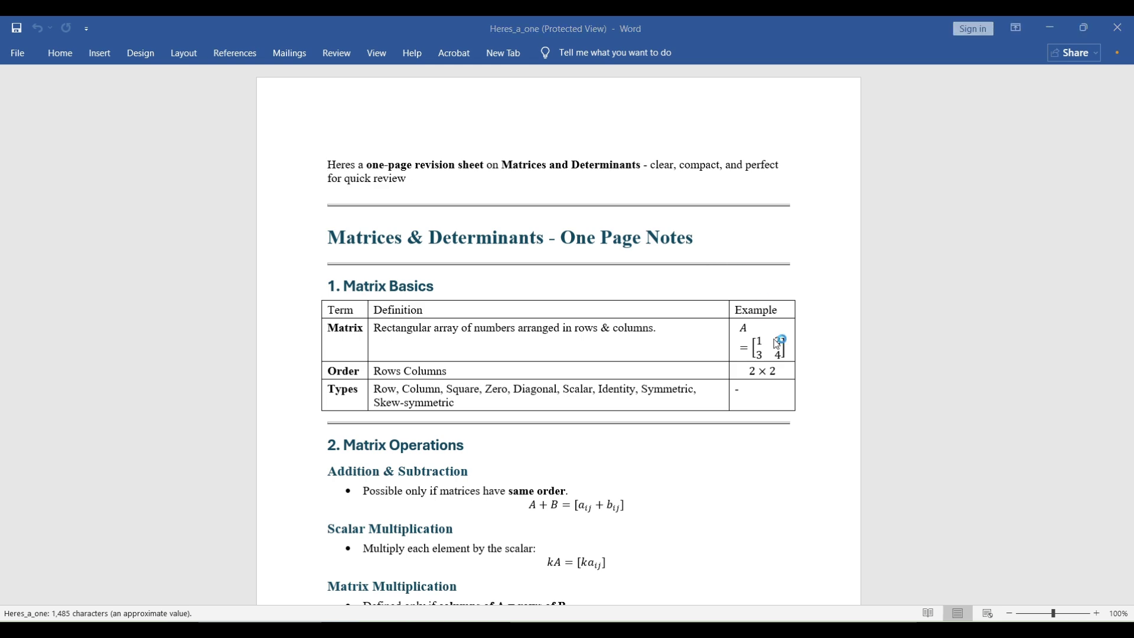
scroll(774, 311, down, 3)
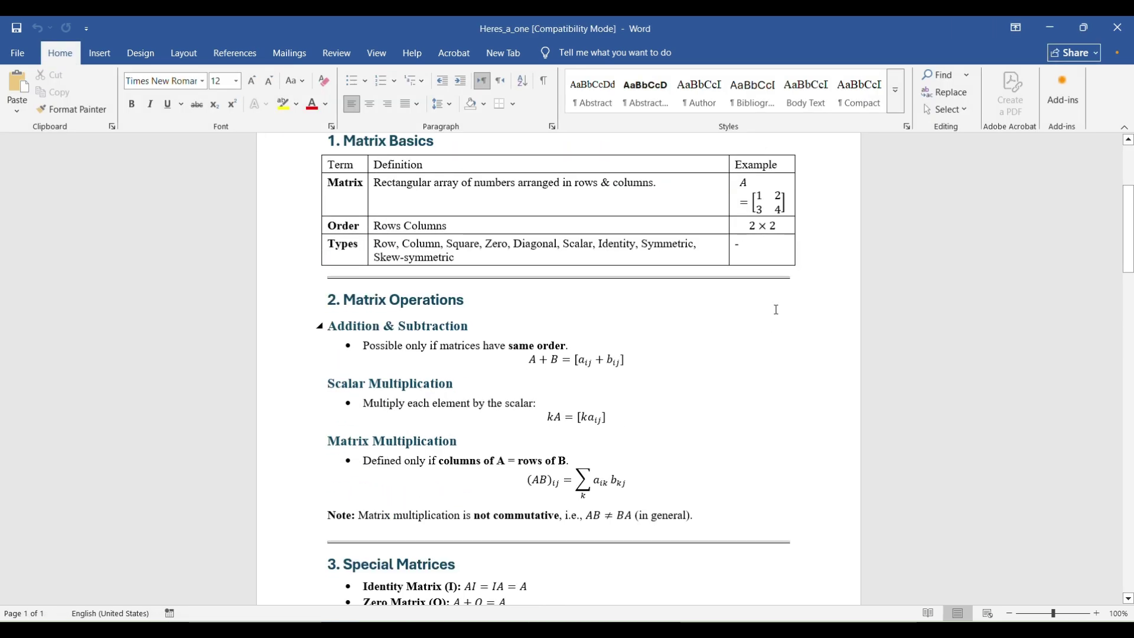
scroll(765, 324, down, 4)
scroll(734, 327, down, 7)
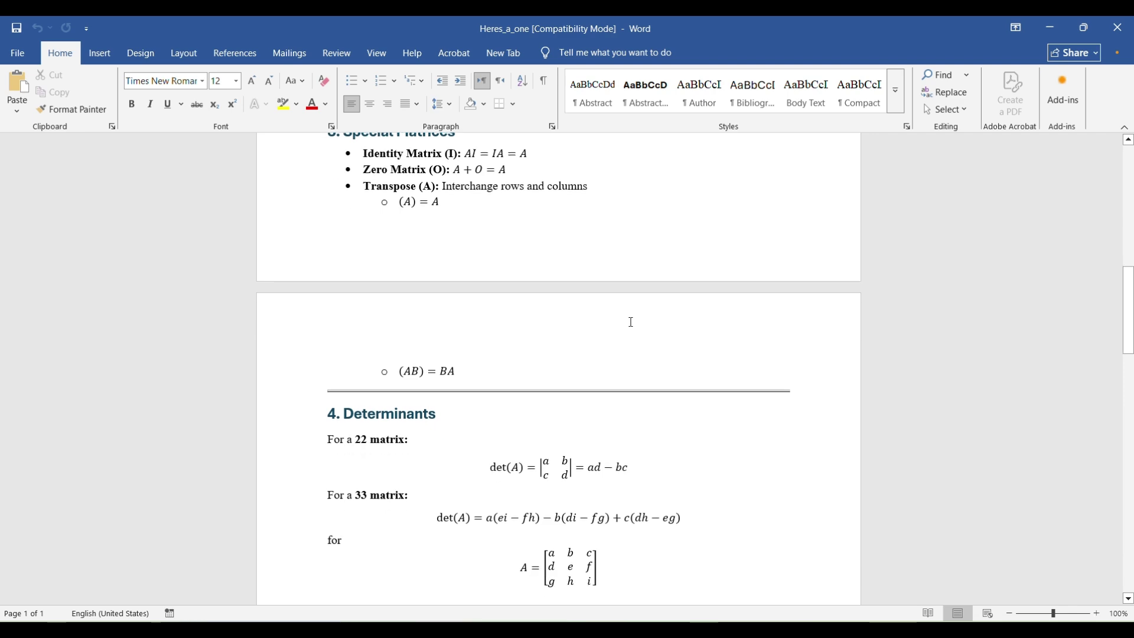
scroll(606, 319, down, 2)
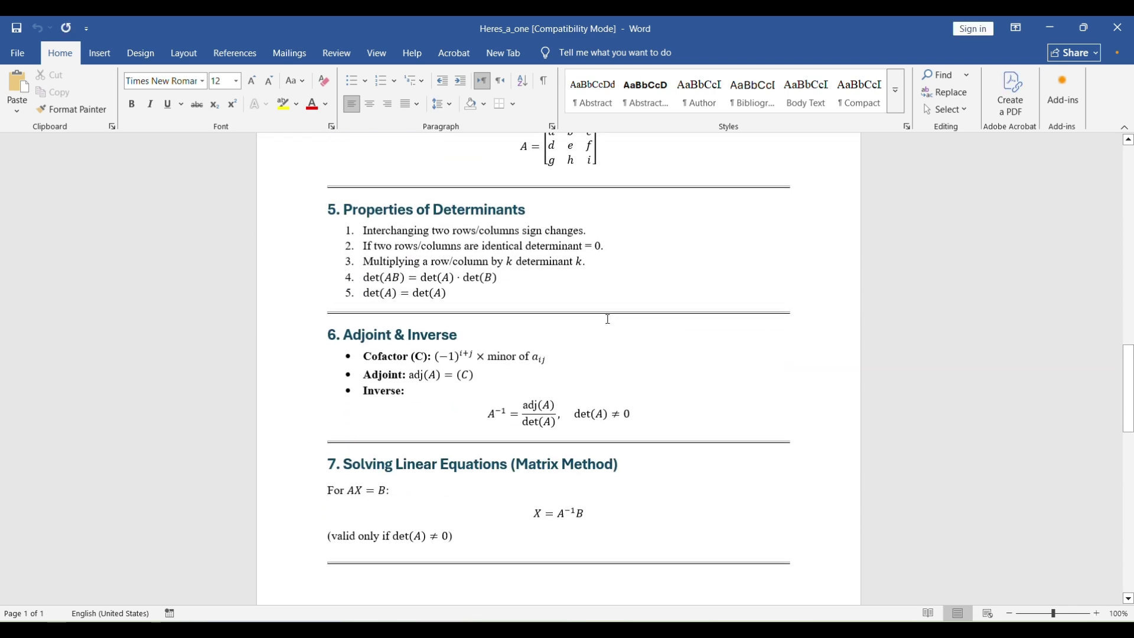
scroll(605, 319, down, 4)
scroll(606, 319, down, 5)
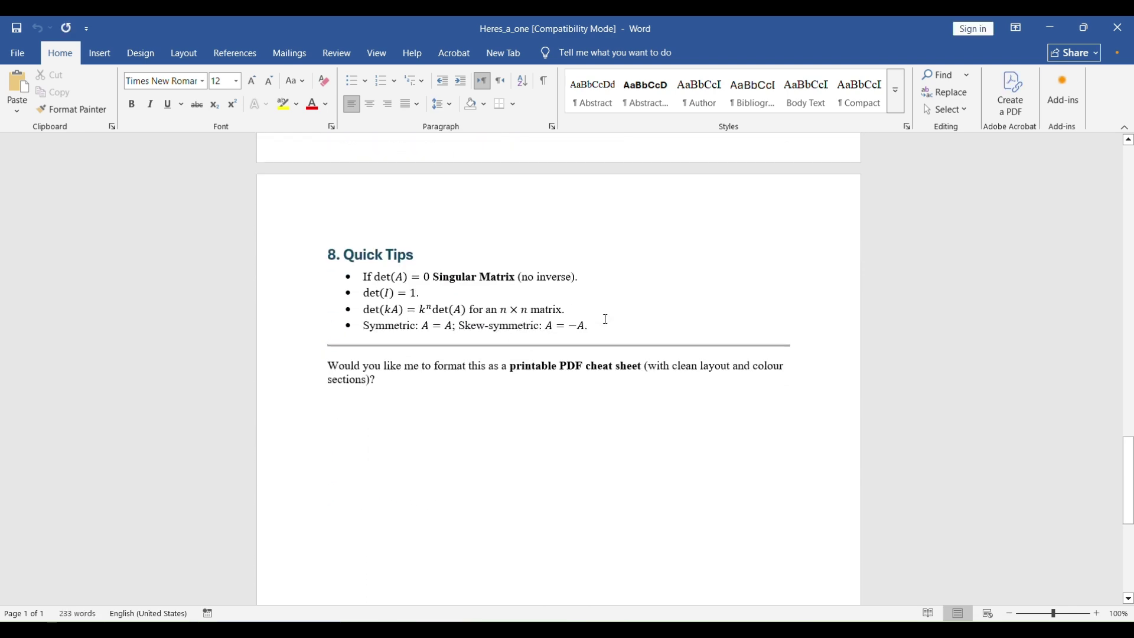
scroll(606, 319, up, 8)
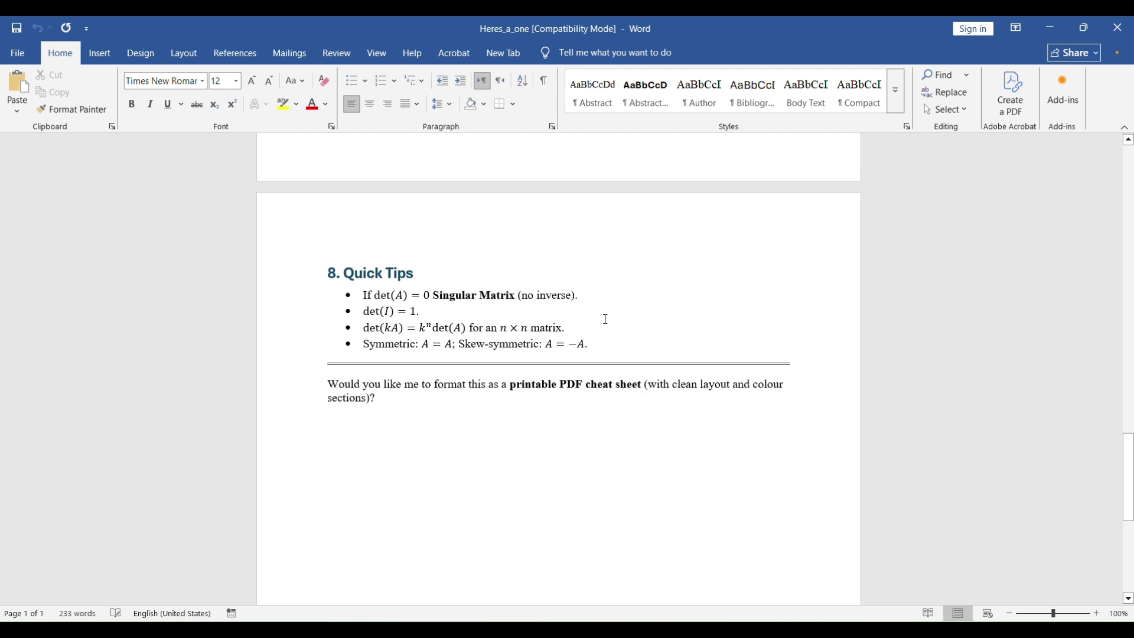
click(1124, 37)
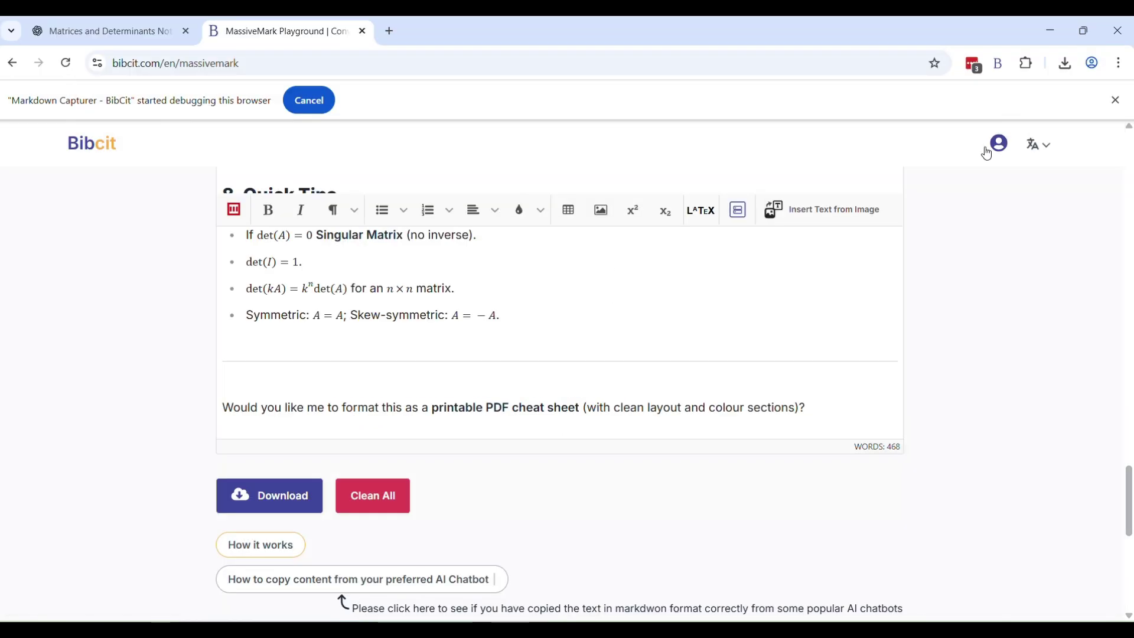
Clear the MassiveMark editor, return to the ChatGPT matrices conversation, and dismiss the Split view promo.
click(388, 500)
scroll(390, 396, up, 1)
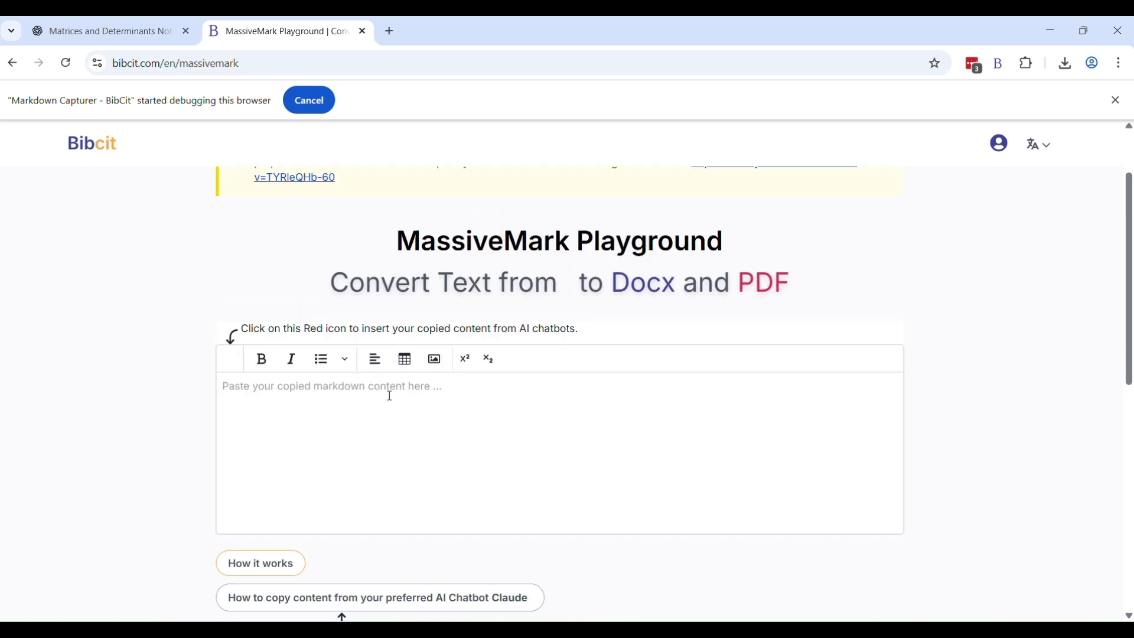
click(133, 34)
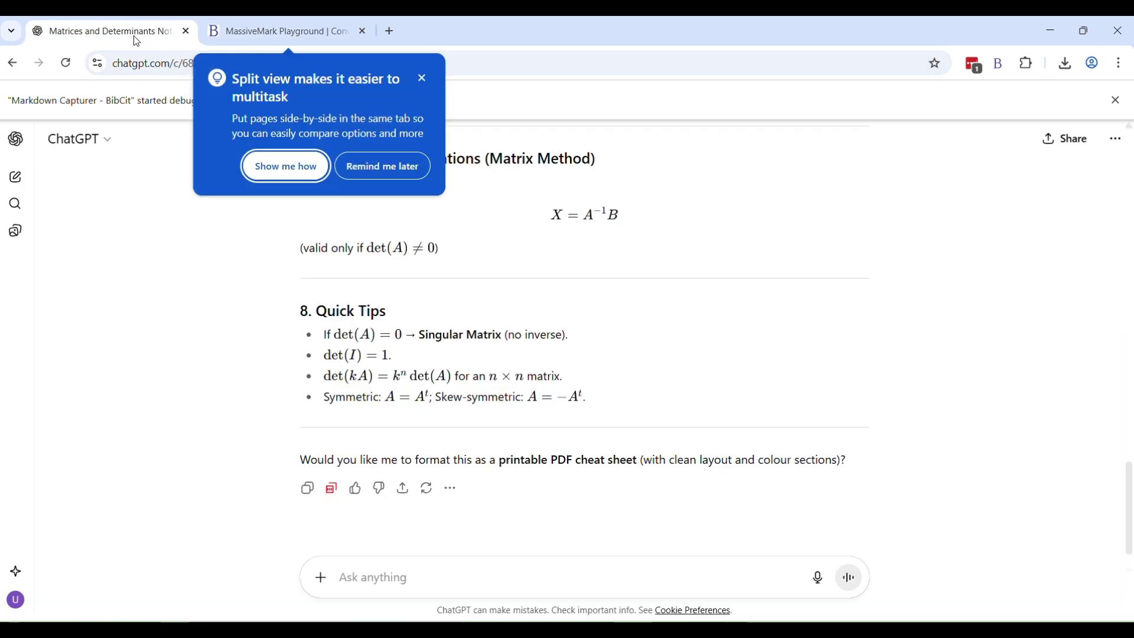
click(422, 78)
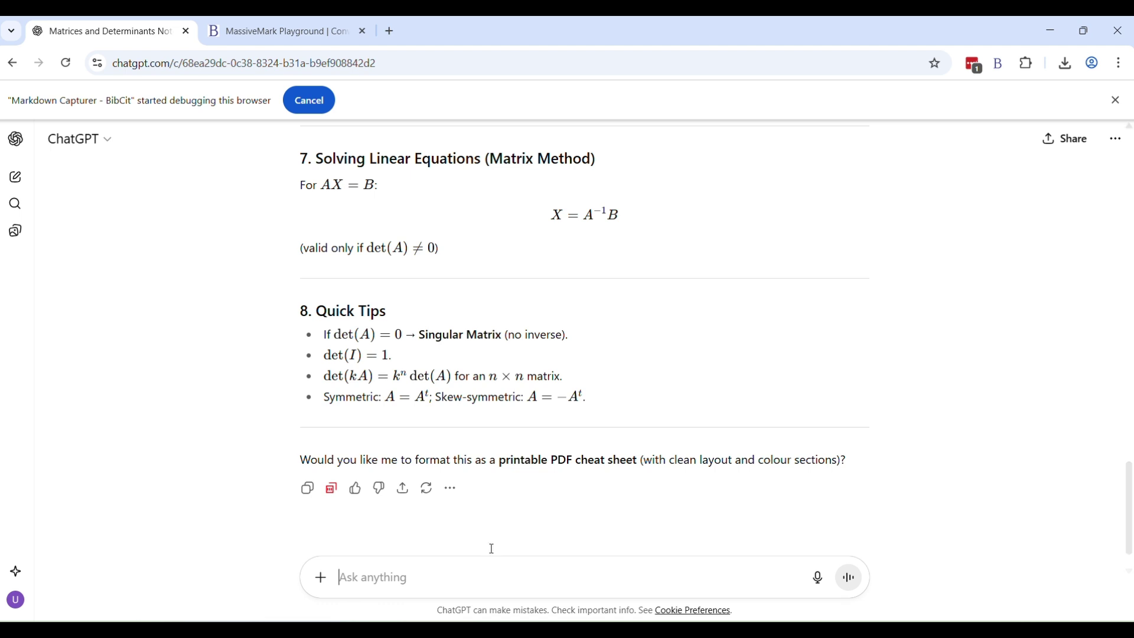
Ask ChatGPT to 'Now create another cheat sheet for kinematics'.
text(Noe)
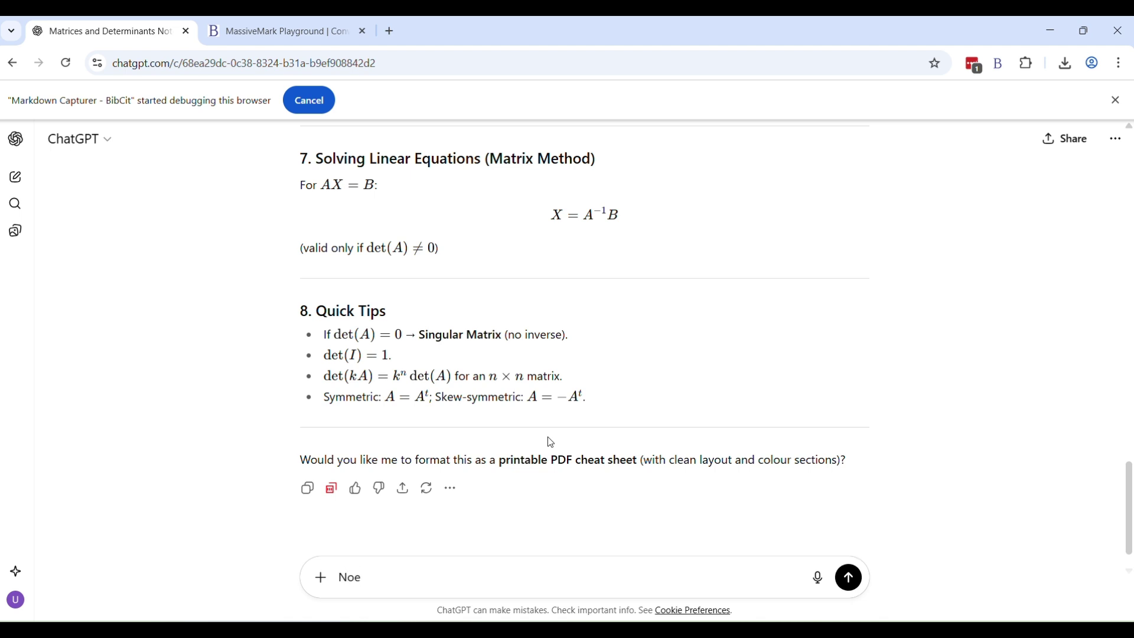
key(BackSpace)
text(w create another cheat )
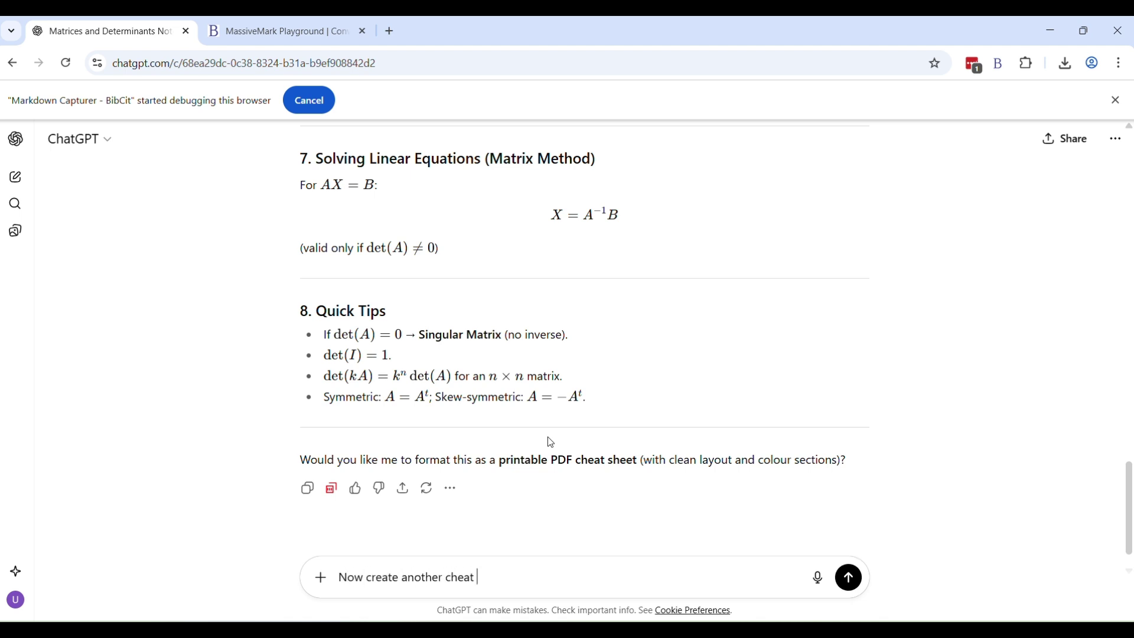
text(sheet for kinemai)
text(ics)
key(Return)
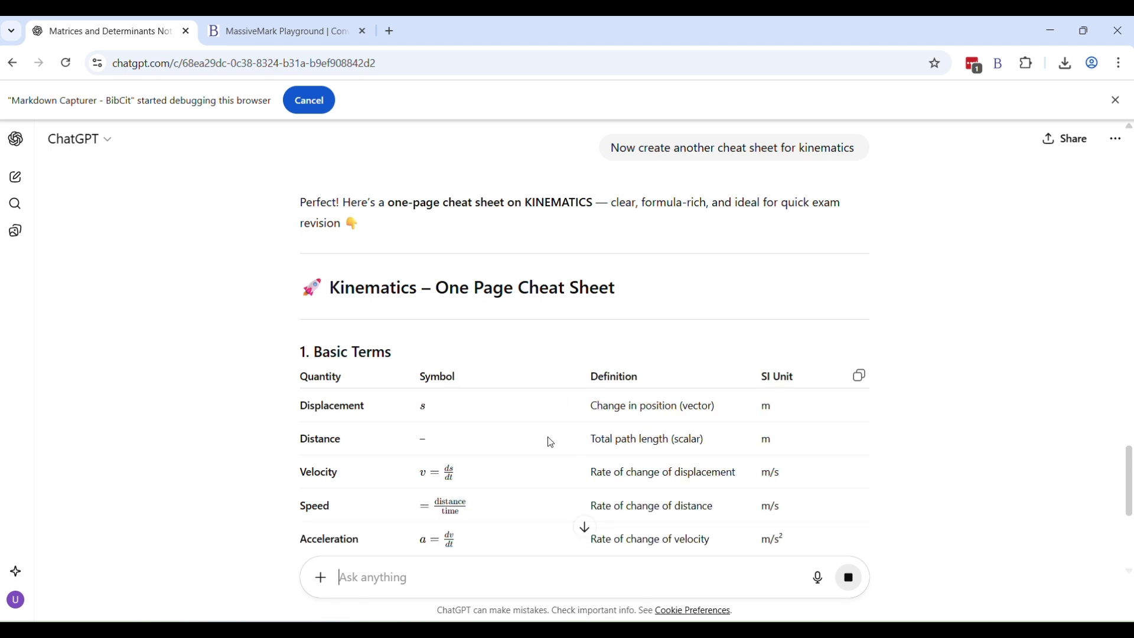
Follow the kinematics reply down to its Quick Tips ending.
click(589, 533)
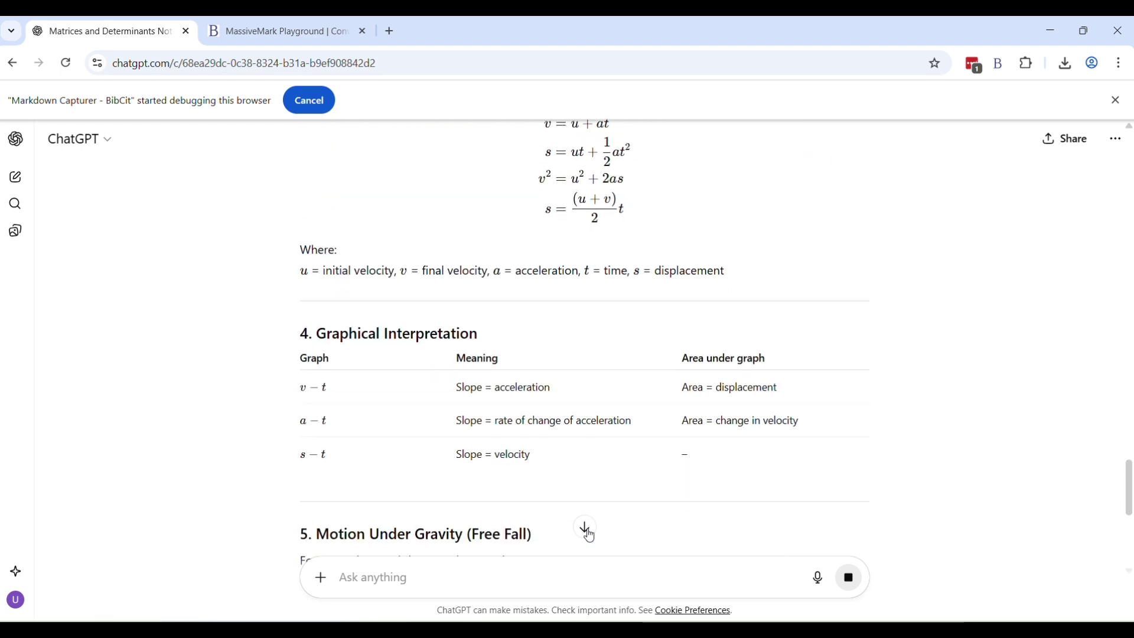
click(588, 535)
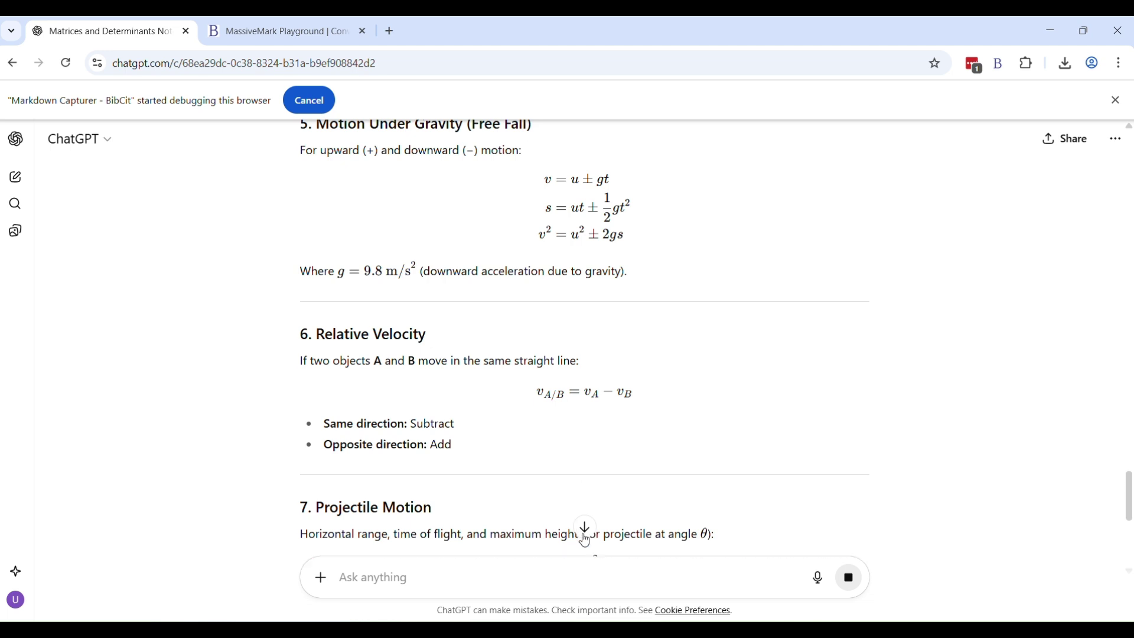
click(585, 538)
click(585, 540)
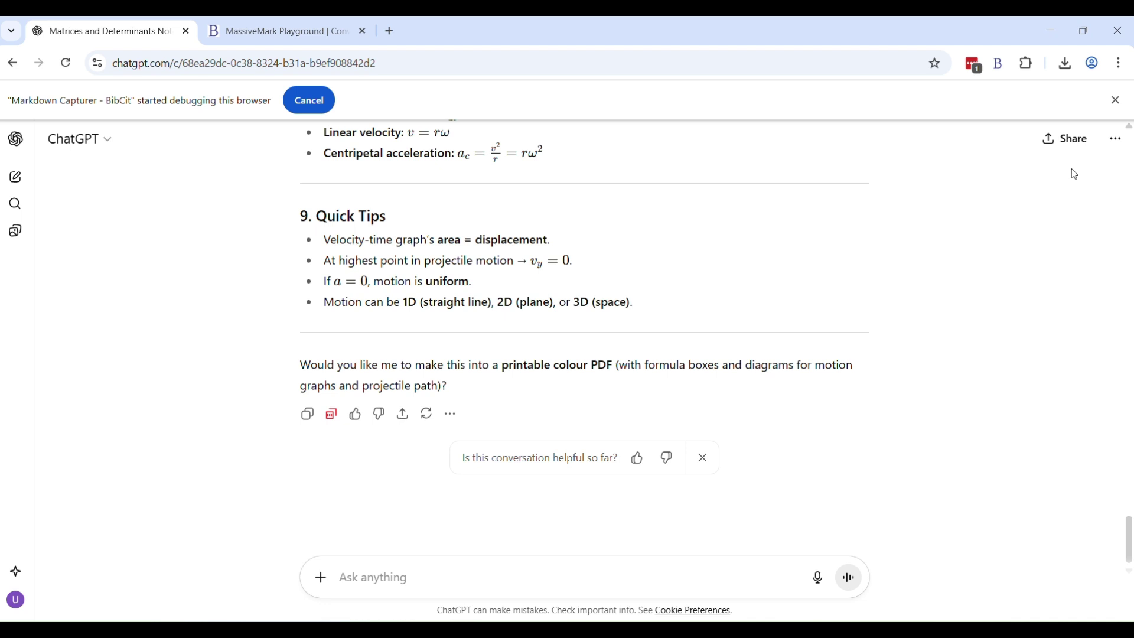
Check the BibCit capturer panel, then copy the kinematics cheat sheet reply as Markdown.
click(1000, 63)
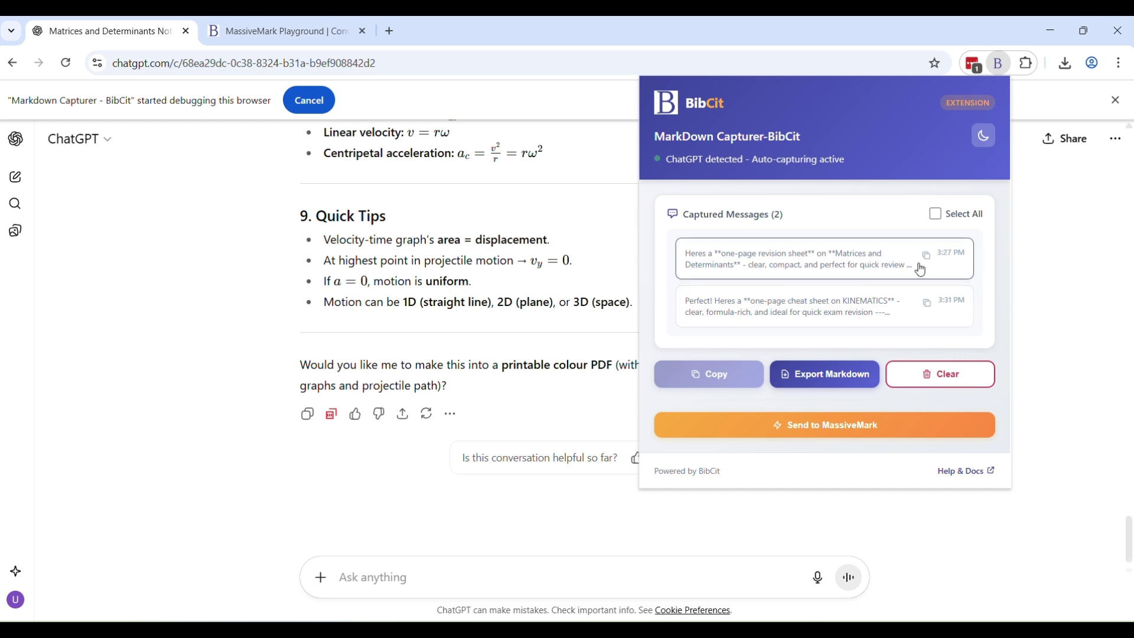
click(1051, 314)
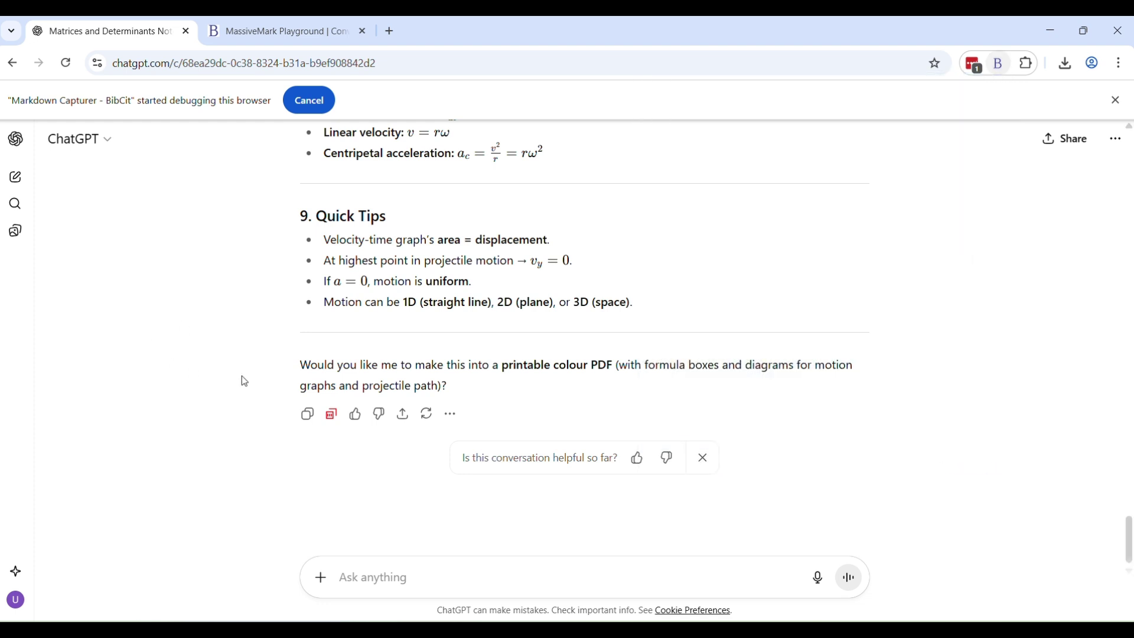
click(339, 421)
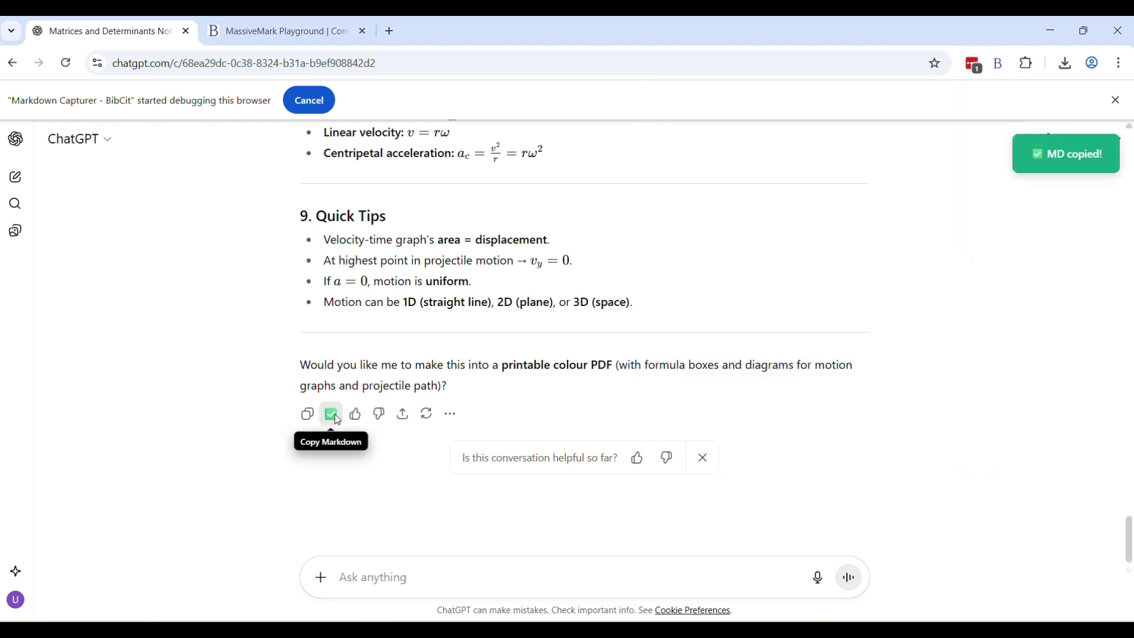
Paste the kinematics cheat sheet markdown into MassiveMark and insert it as rendered content.
click(241, 36)
click(231, 415)
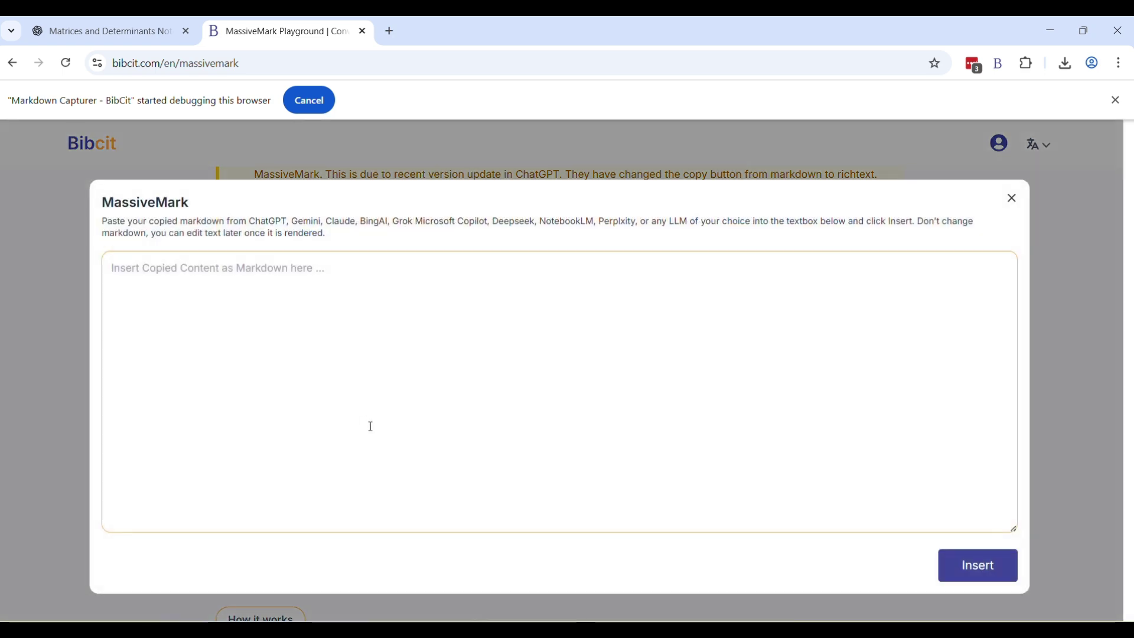
key(ctrl+v)
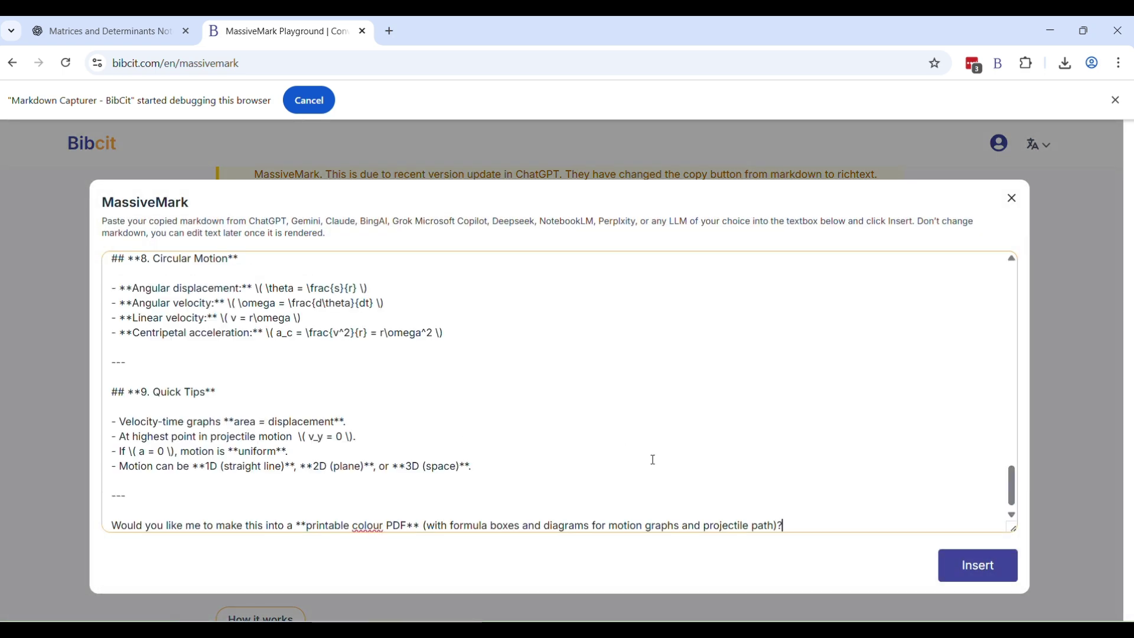
click(979, 571)
scroll(464, 438, down, 5)
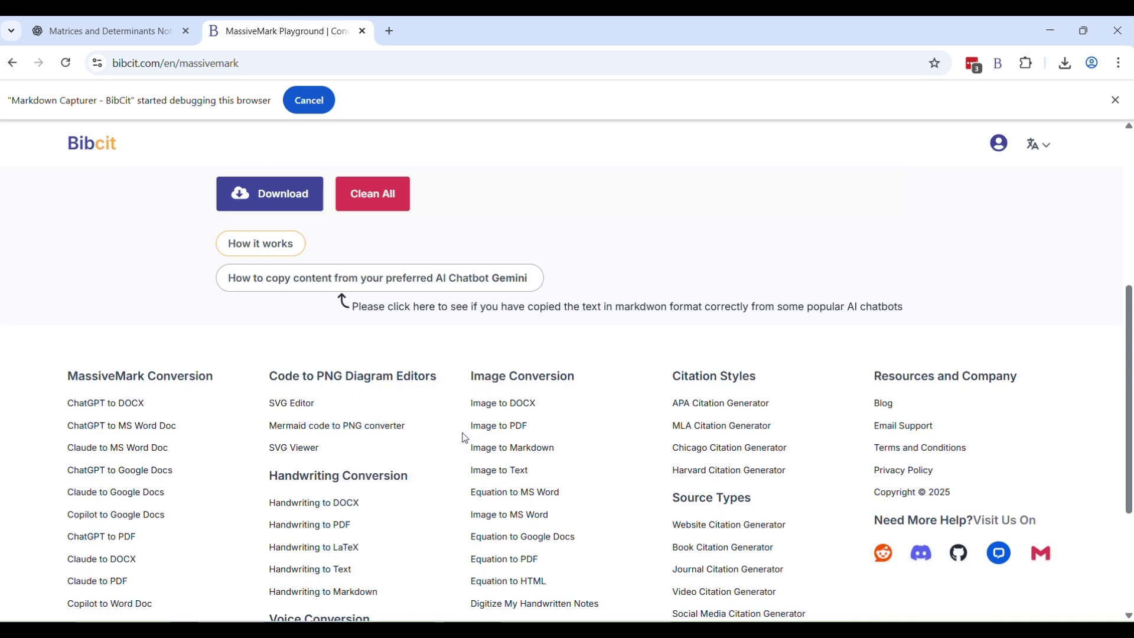
scroll(467, 354, up, 5)
scroll(481, 291, down, 10)
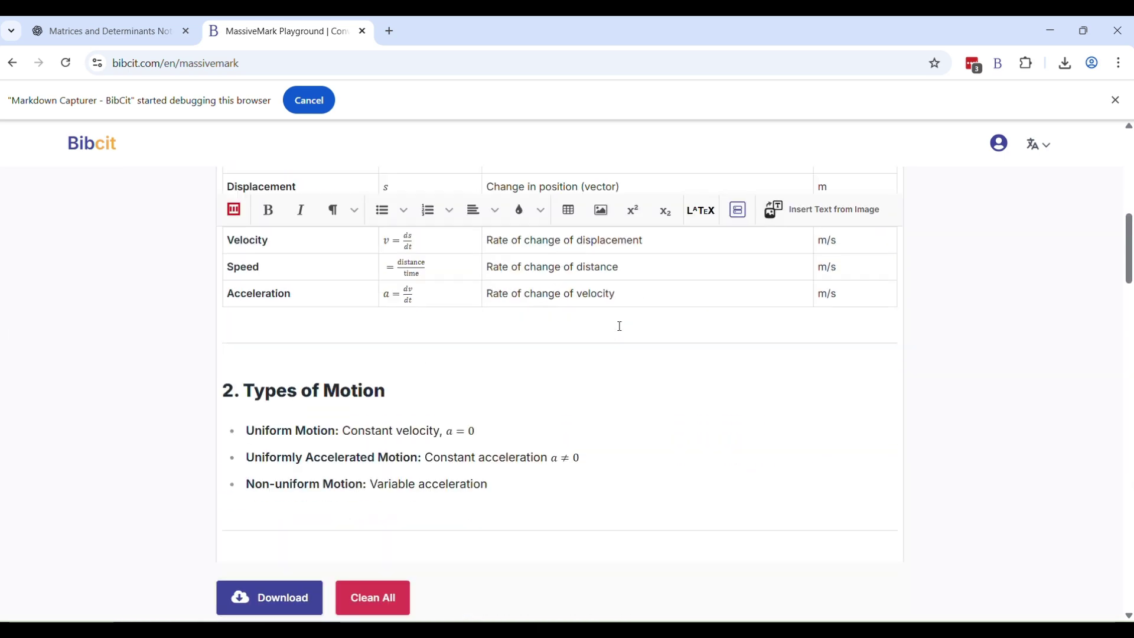
scroll(631, 337, down, 15)
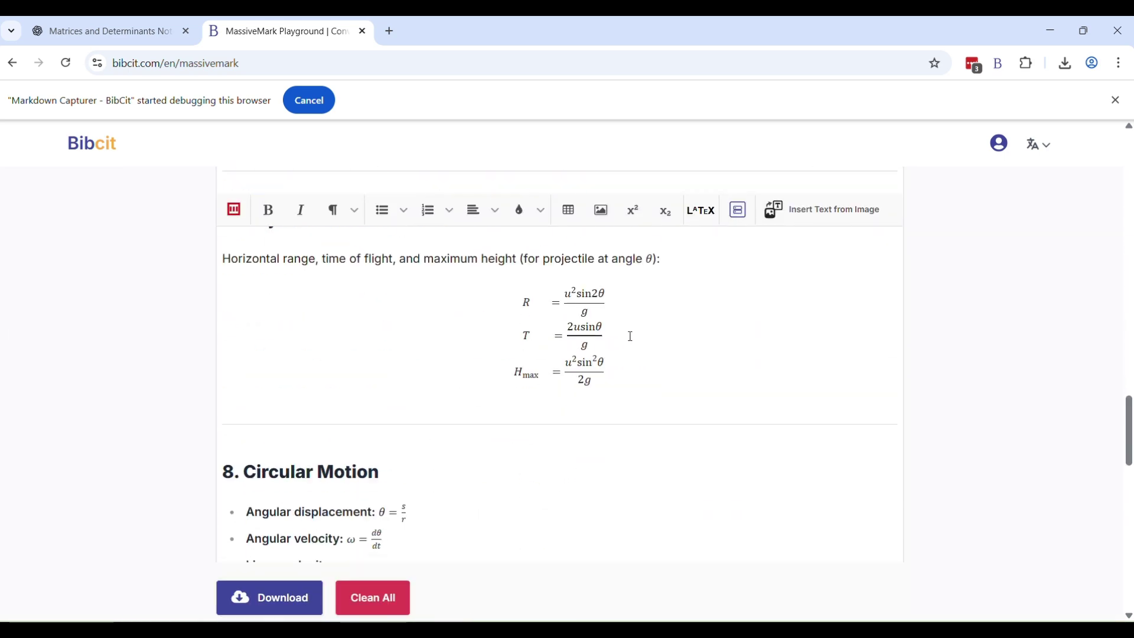
scroll(626, 345, down, 6)
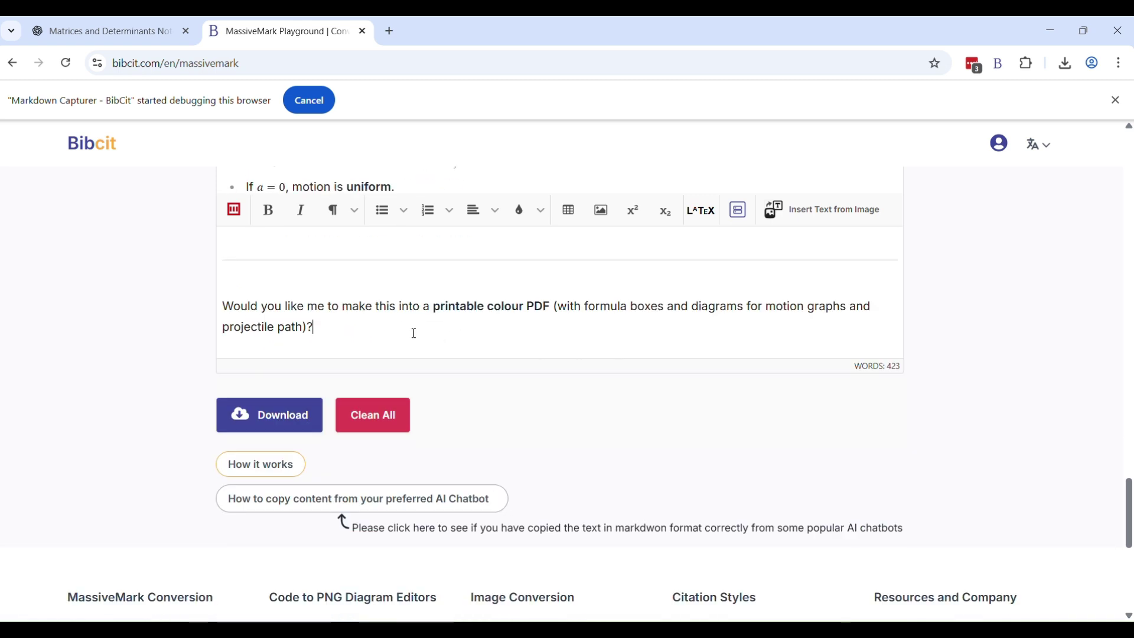
Add an empty line after the final question, then go back to the ChatGPT conversation.
click(410, 332)
key(Return)
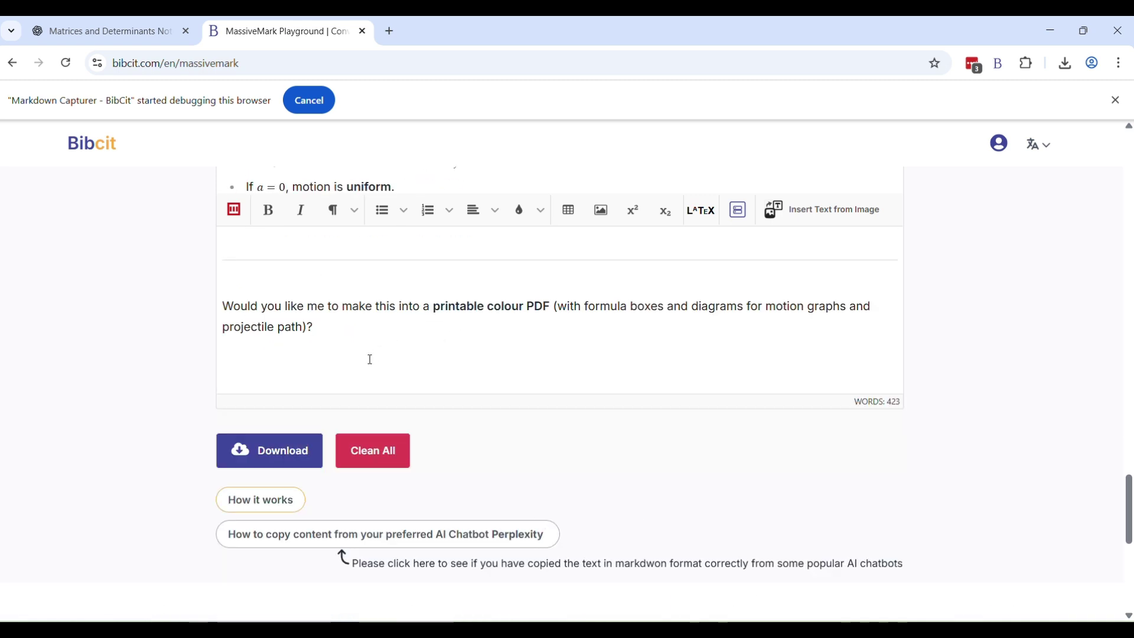
click(107, 30)
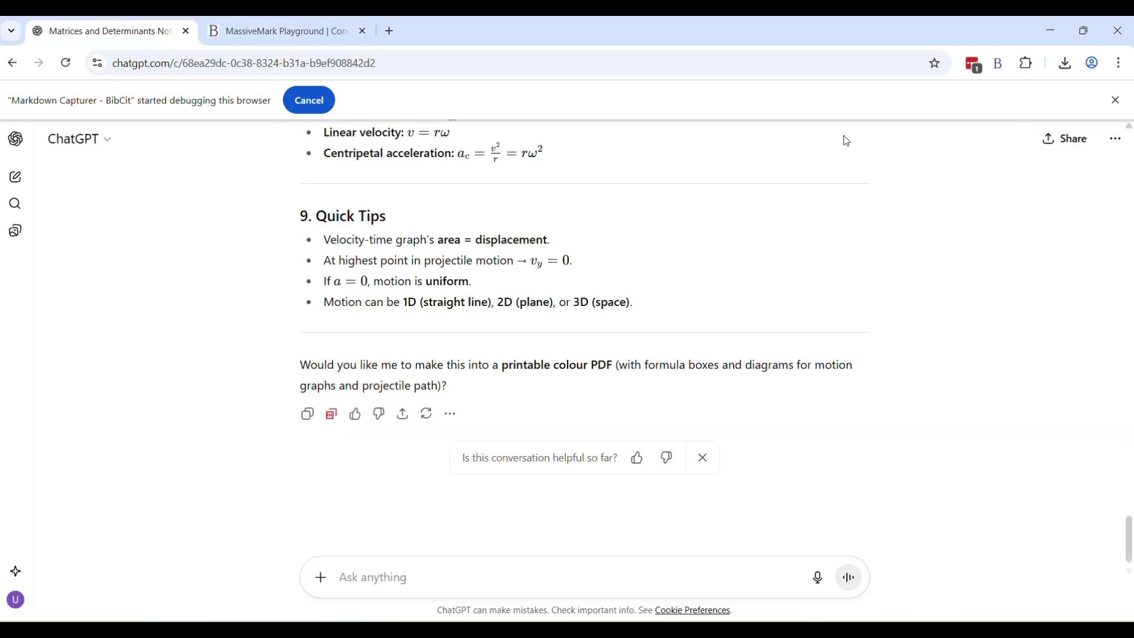
In the BibCit capturer, select both the matrices and kinematics replies and copy them as markdown.
click(1004, 65)
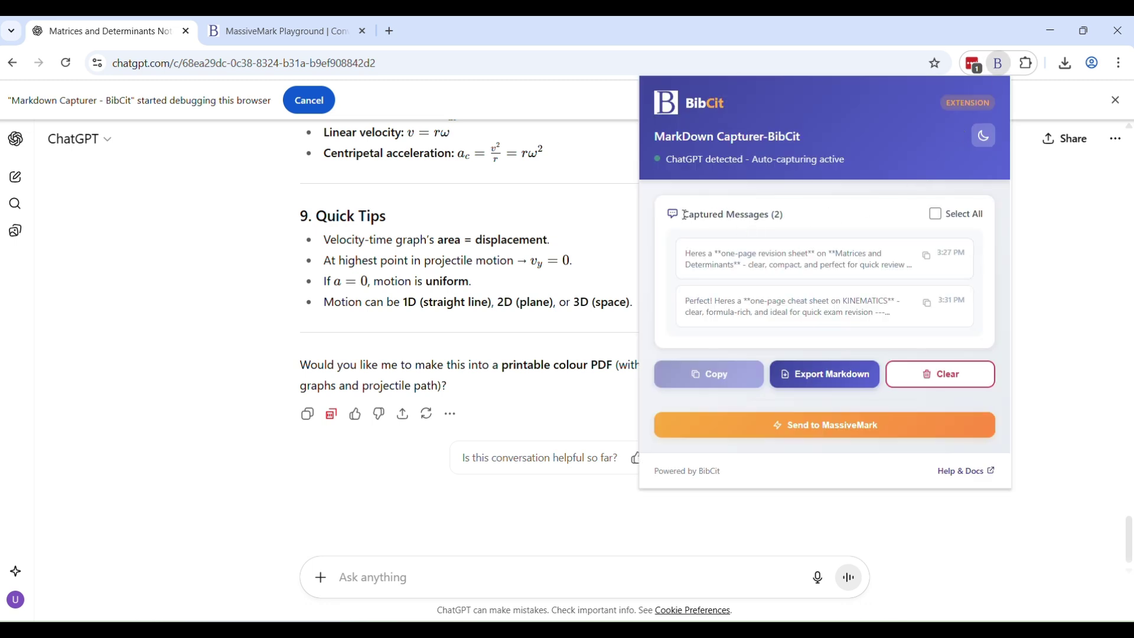
drag(691, 211, 781, 216)
click(781, 216)
scroll(421, 363, up, 1)
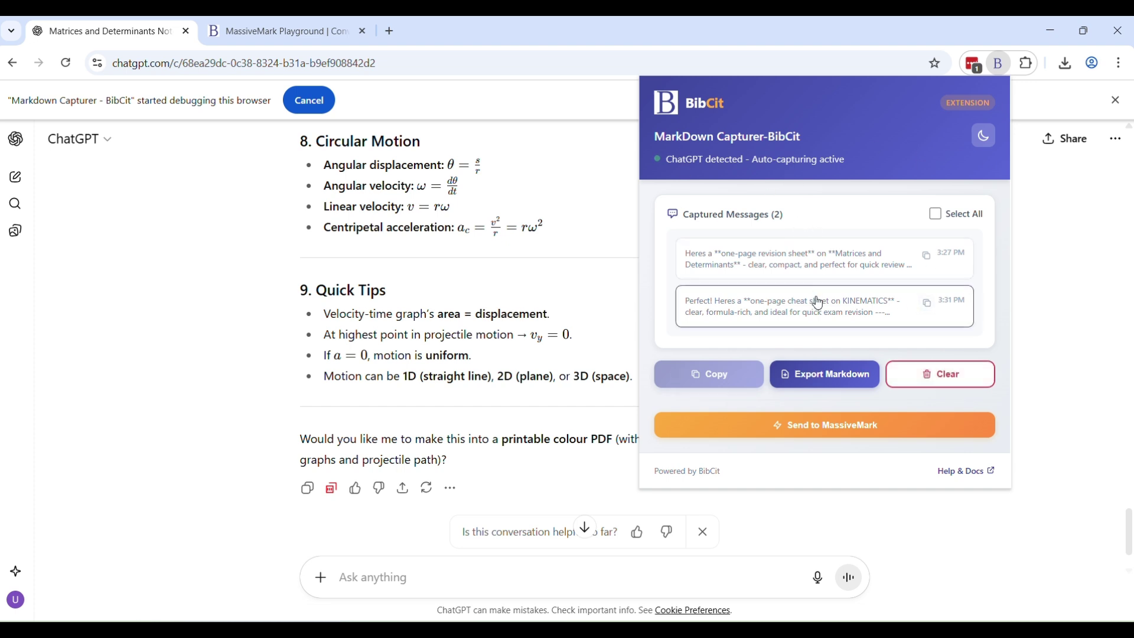
click(938, 214)
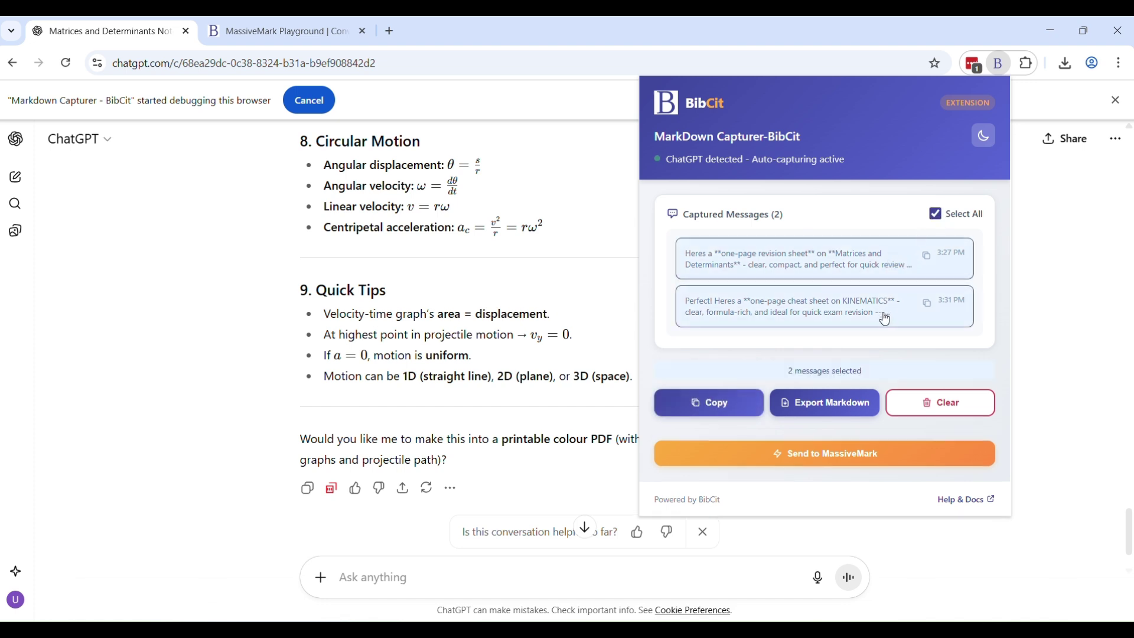
click(733, 404)
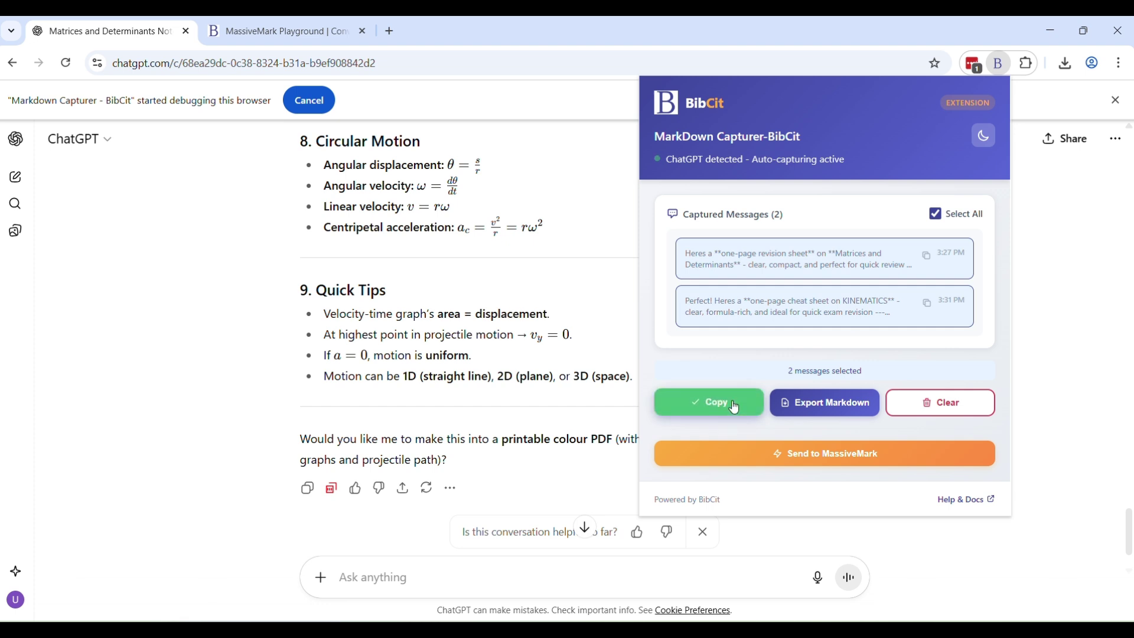
Clear the MassiveMark editor and paste the combined matrices and kinematics markdown into the import box.
click(278, 34)
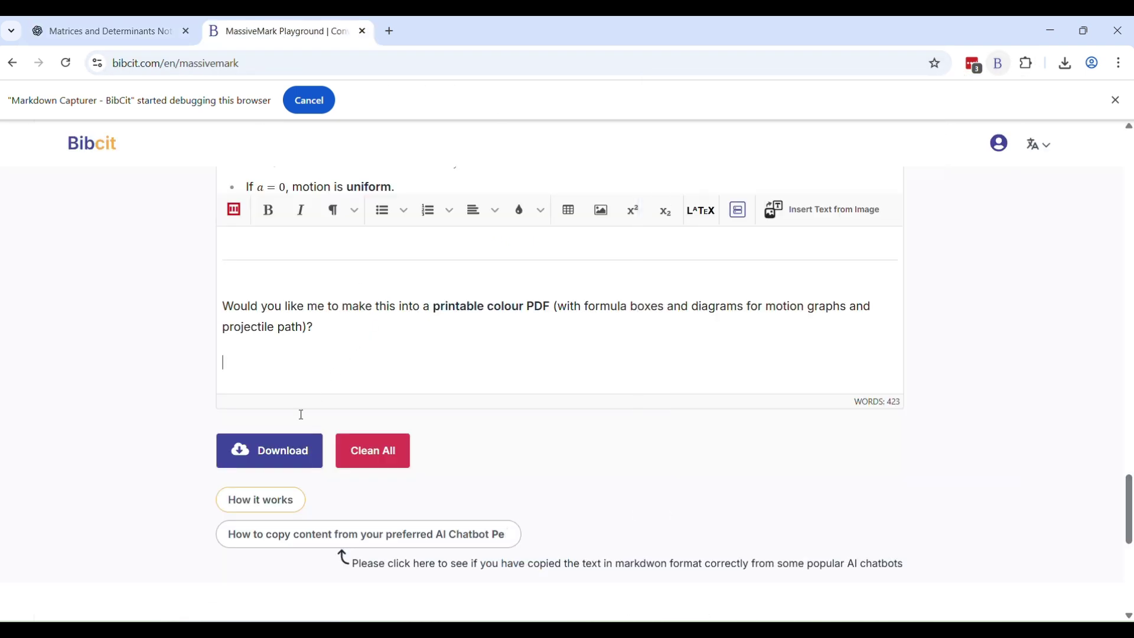
click(371, 466)
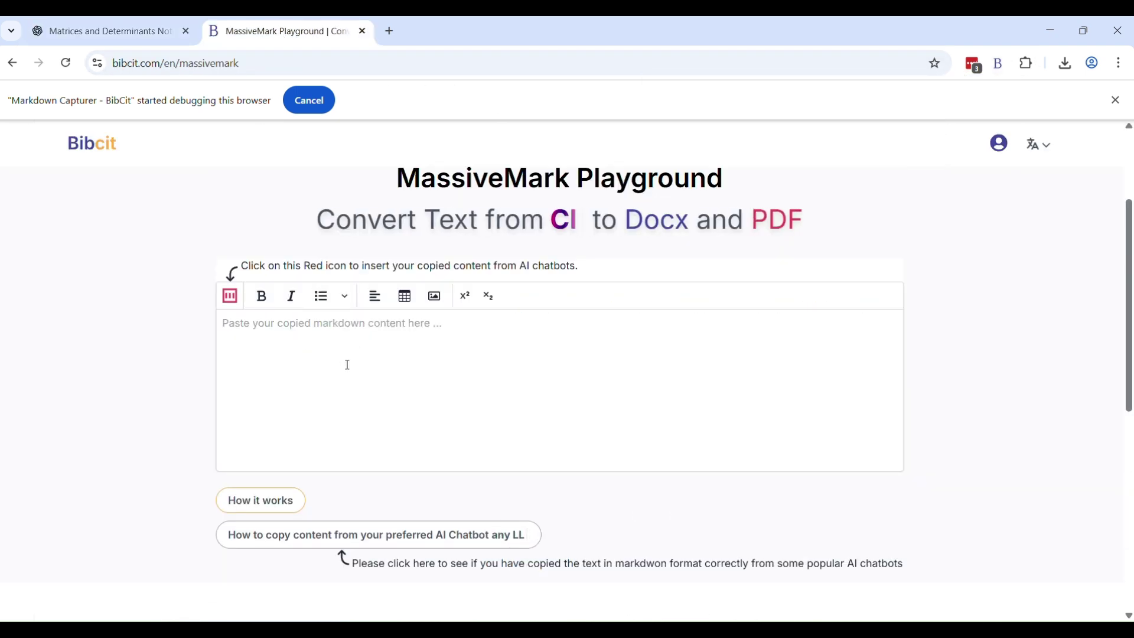
click(324, 340)
key(ctrl+v)
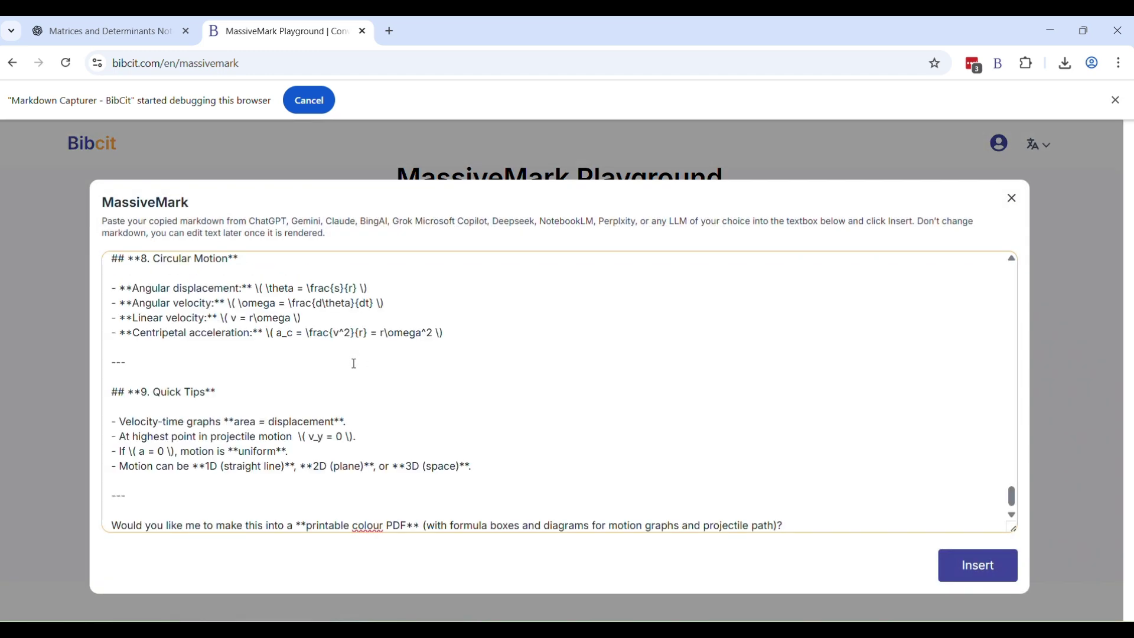
scroll(354, 364, up, 20)
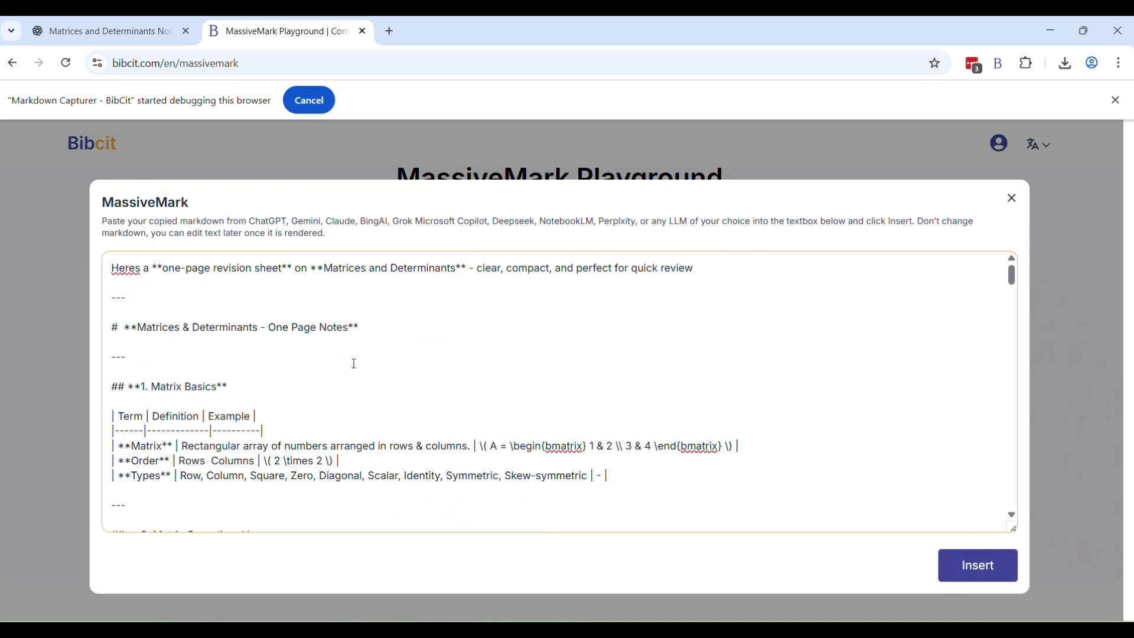
triple_click(315, 259)
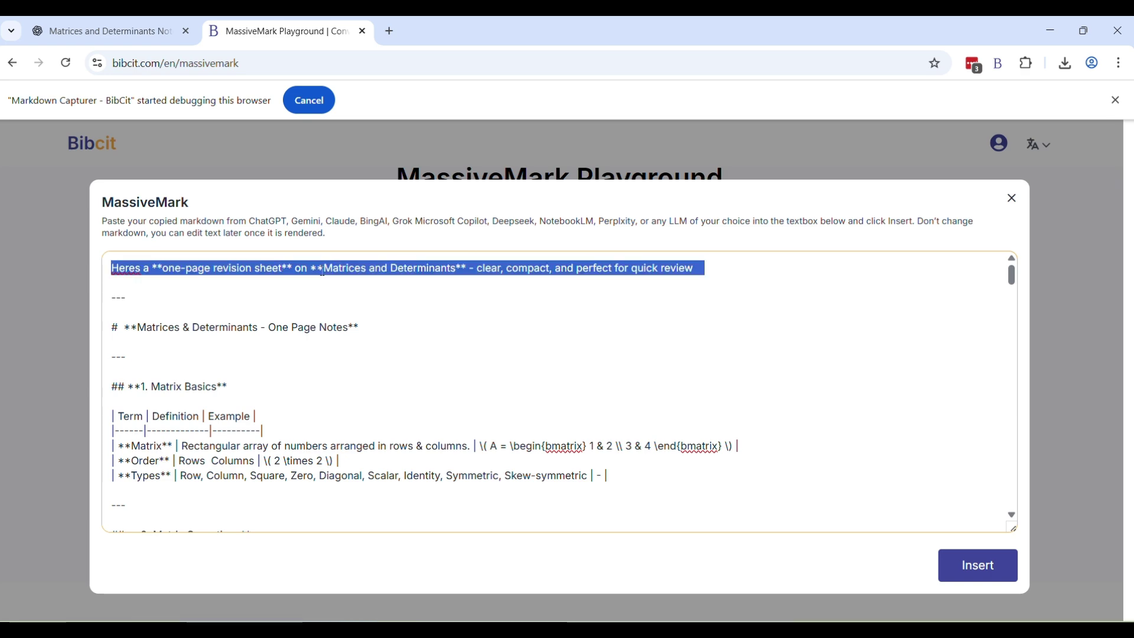
scroll(295, 313, down, 10)
scroll(291, 321, down, 12)
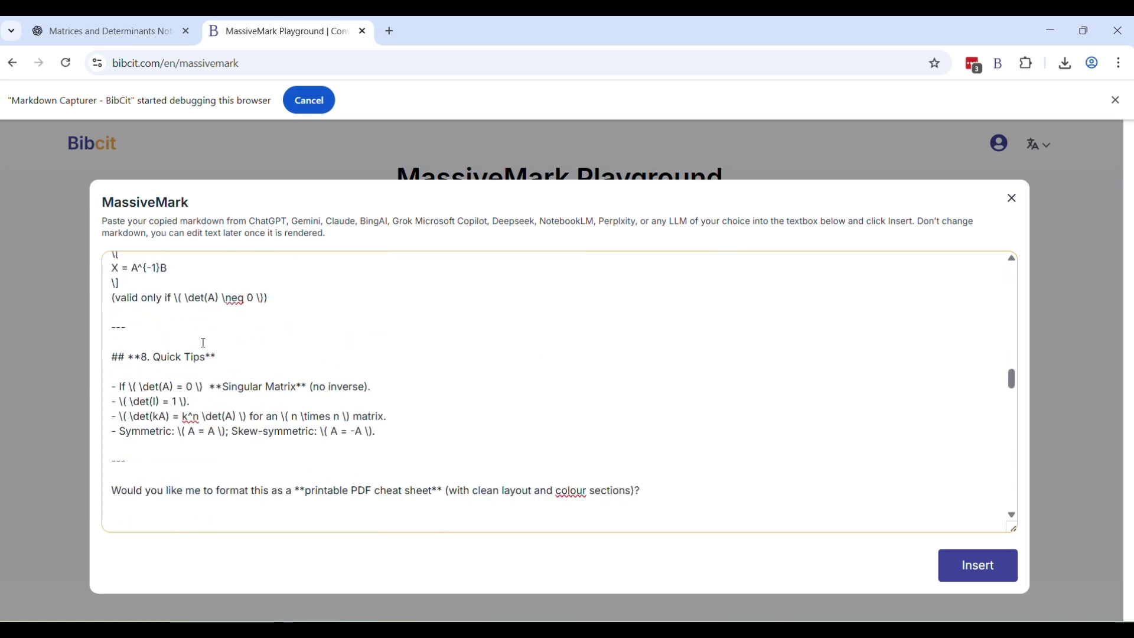
scroll(232, 409, down, 1)
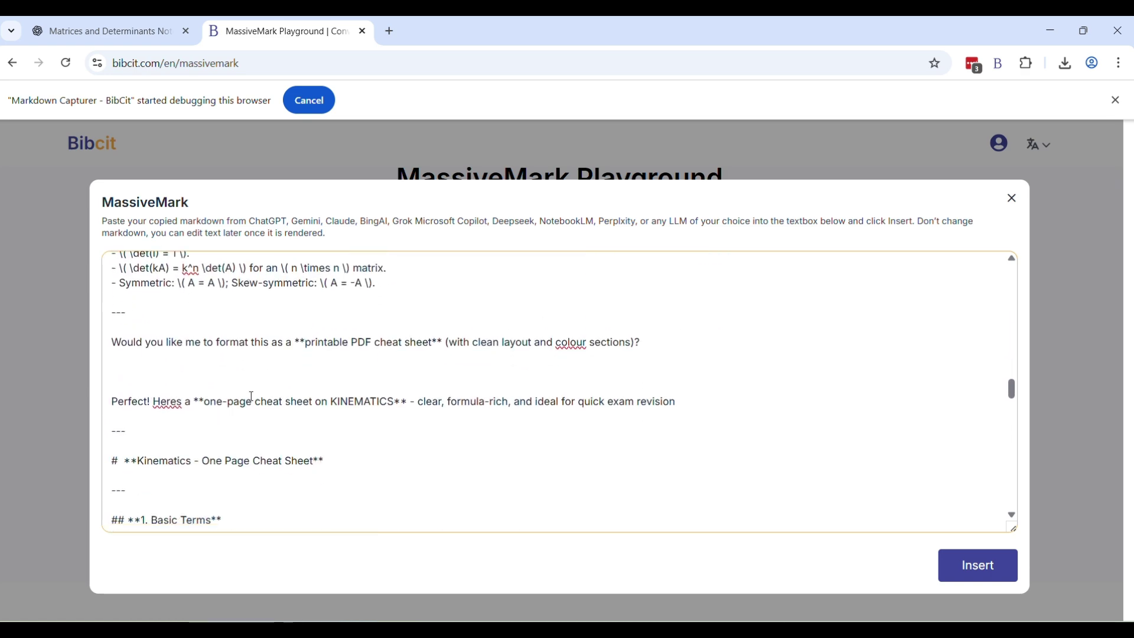
triple_click(252, 397)
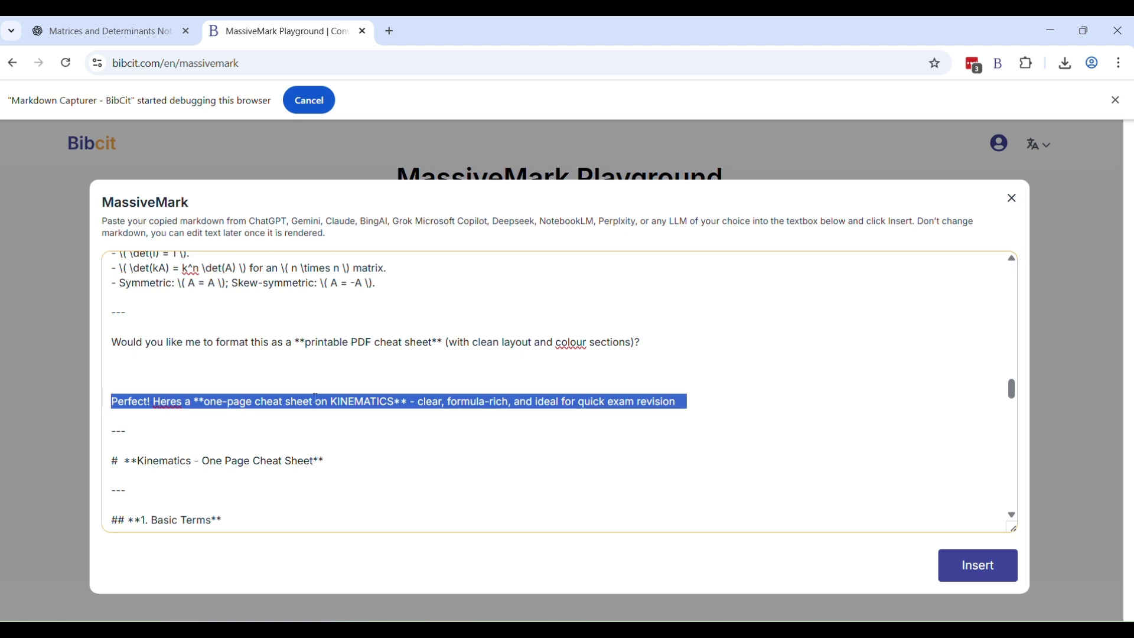
Insert the markdown and review the rendered 891-word notes ending with the PDF offer.
click(982, 578)
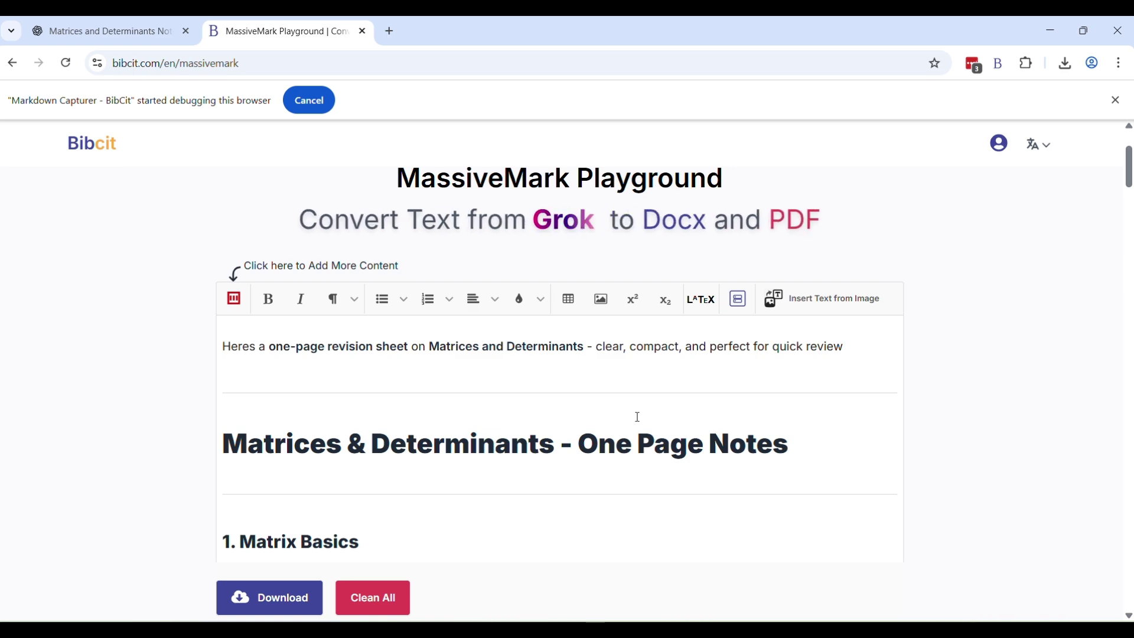
scroll(637, 416, down, 5)
scroll(609, 392, down, 15)
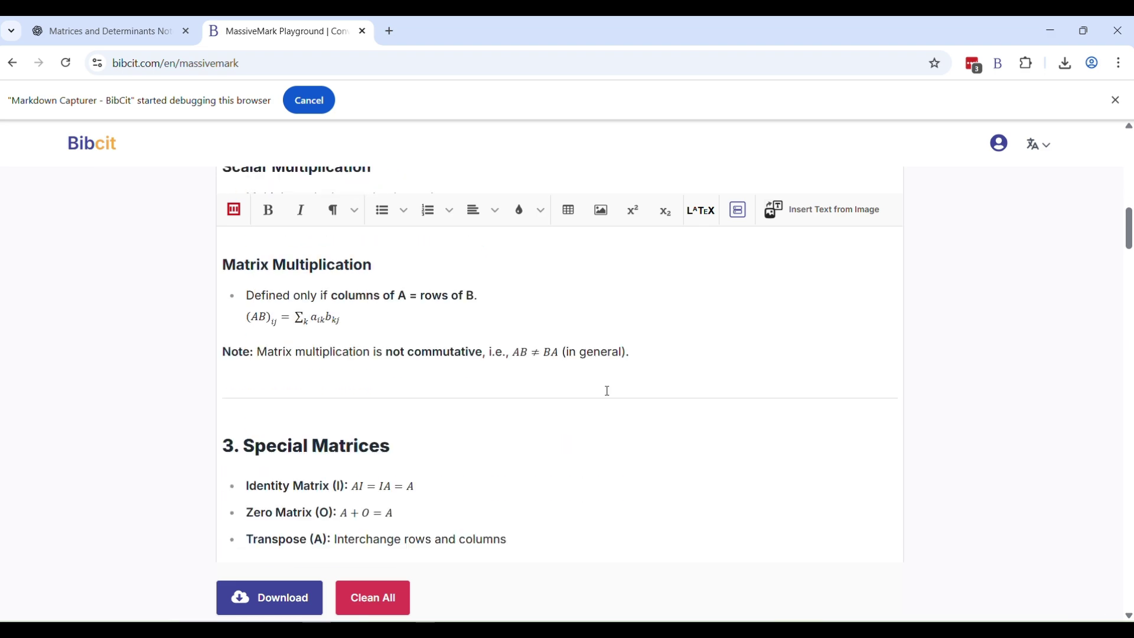
scroll(609, 392, down, 15)
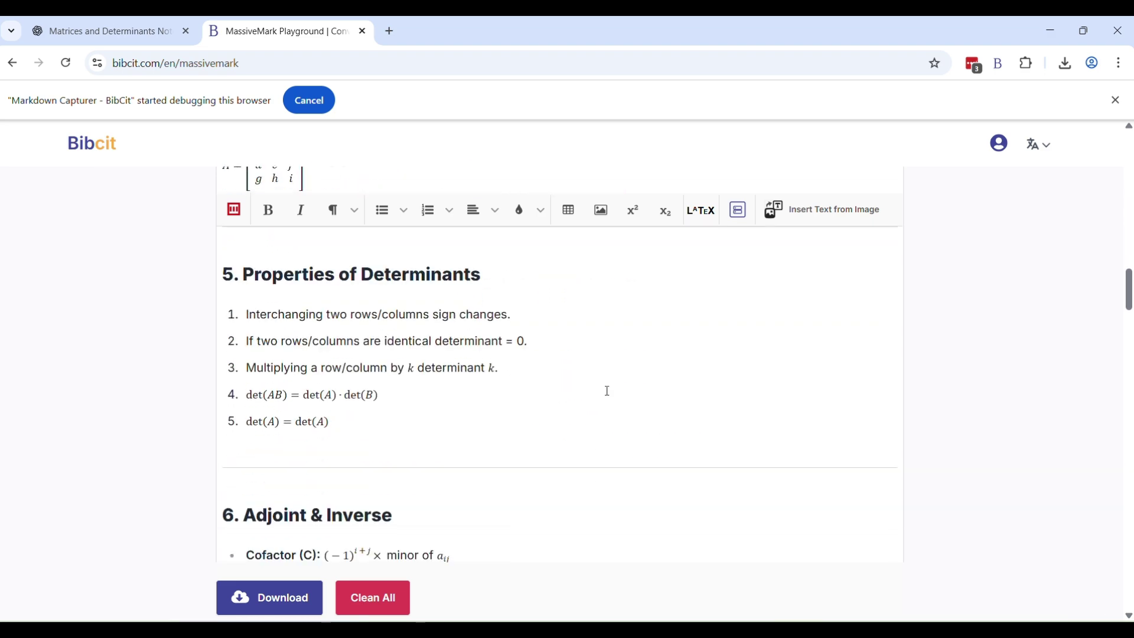
scroll(606, 394, down, 1)
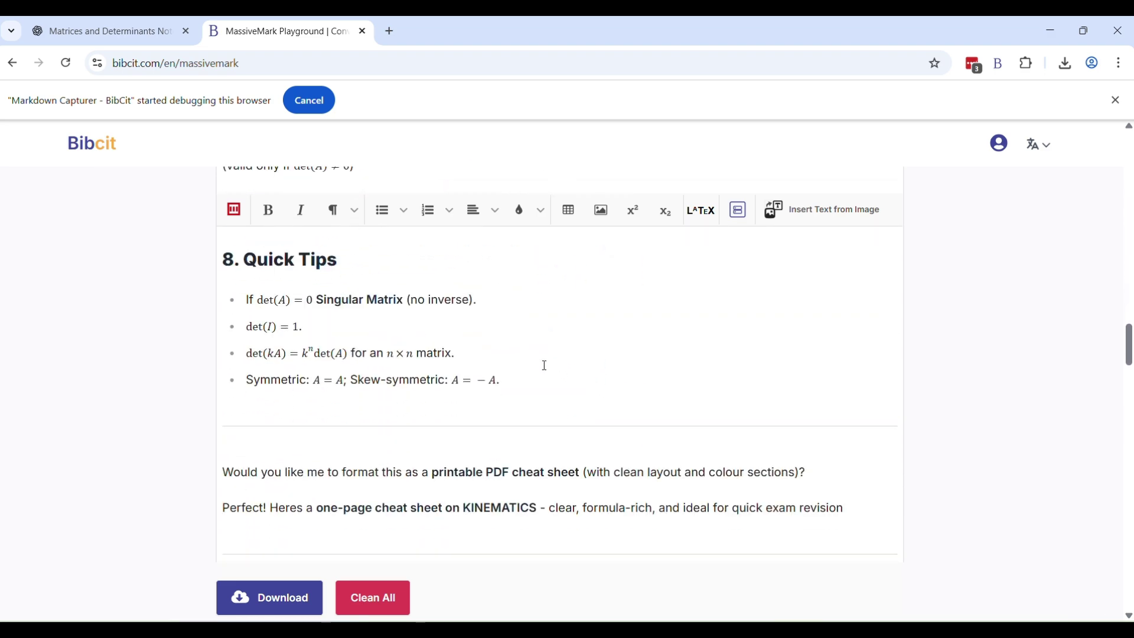
scroll(468, 379, down, 6)
scroll(452, 387, down, 10)
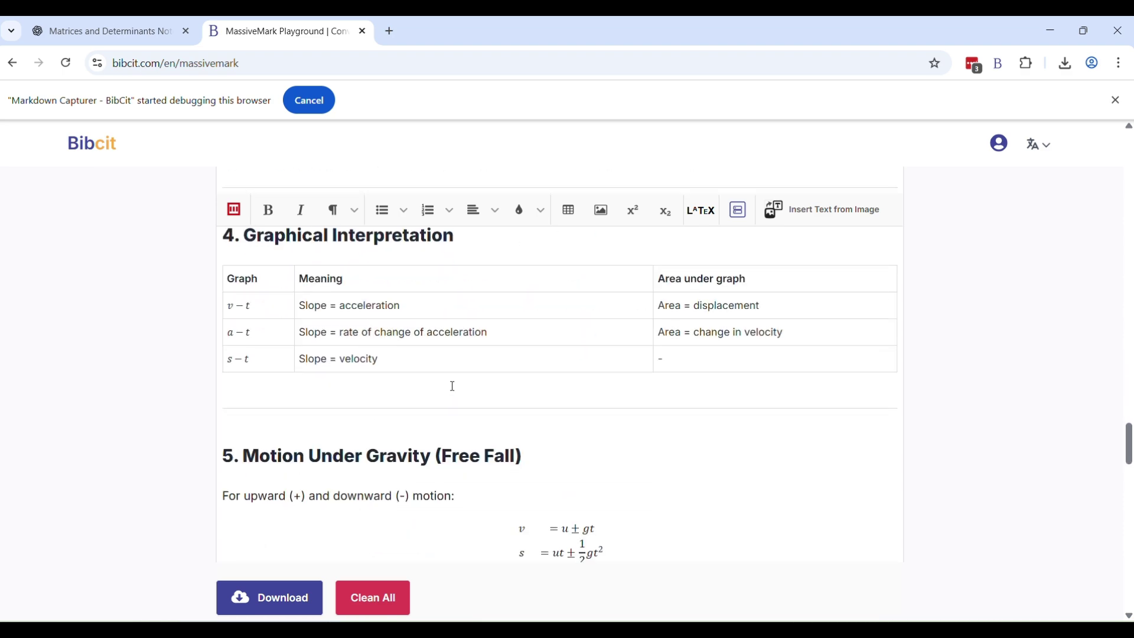
scroll(452, 386, down, 15)
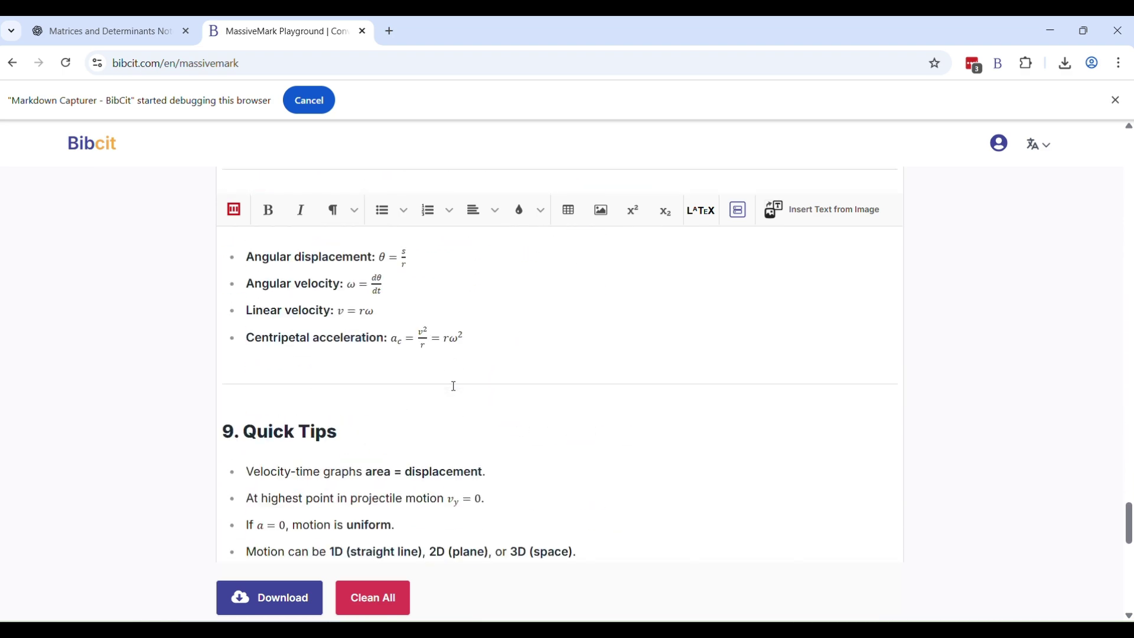
scroll(454, 386, down, 5)
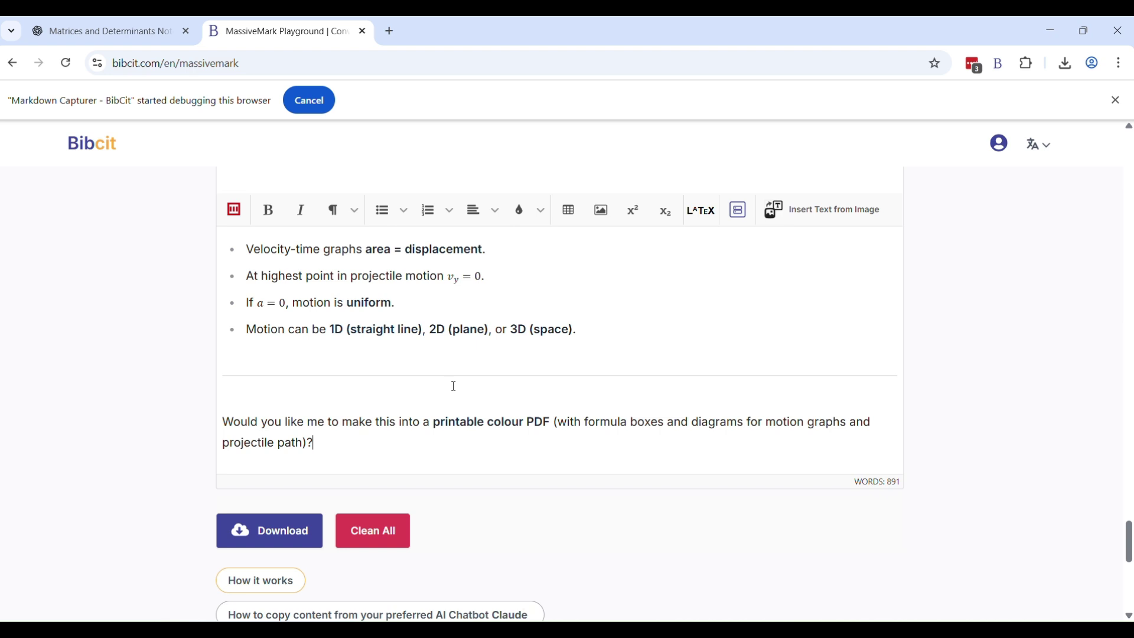
Export both captured replies via BibCit as chatgpt-export-2025-10-11.md and open the download.
click(144, 35)
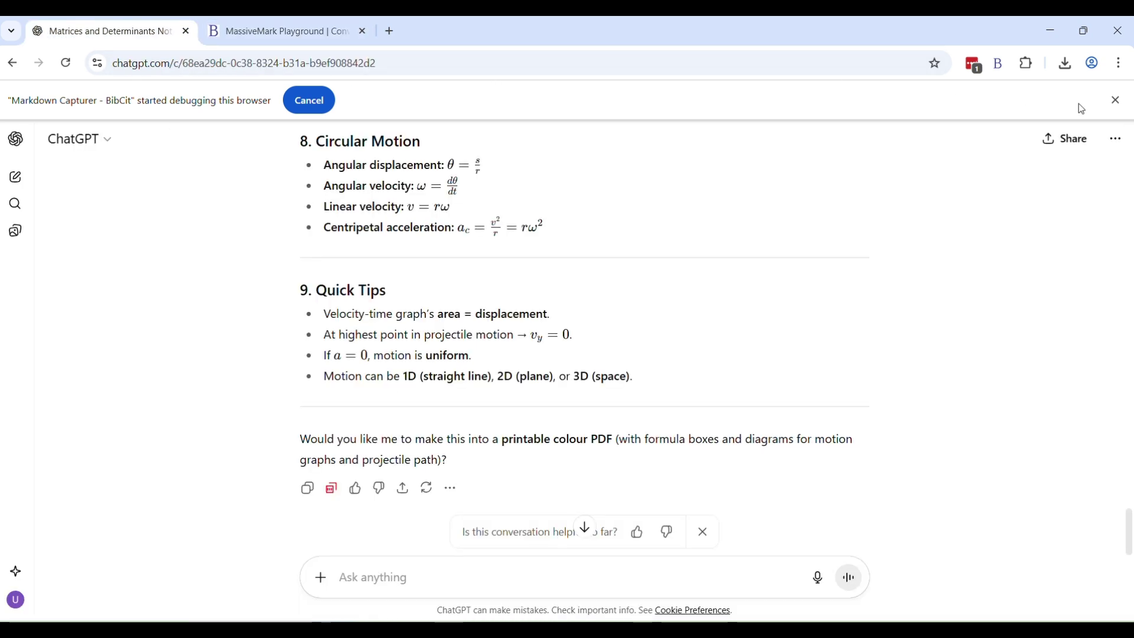
click(1003, 65)
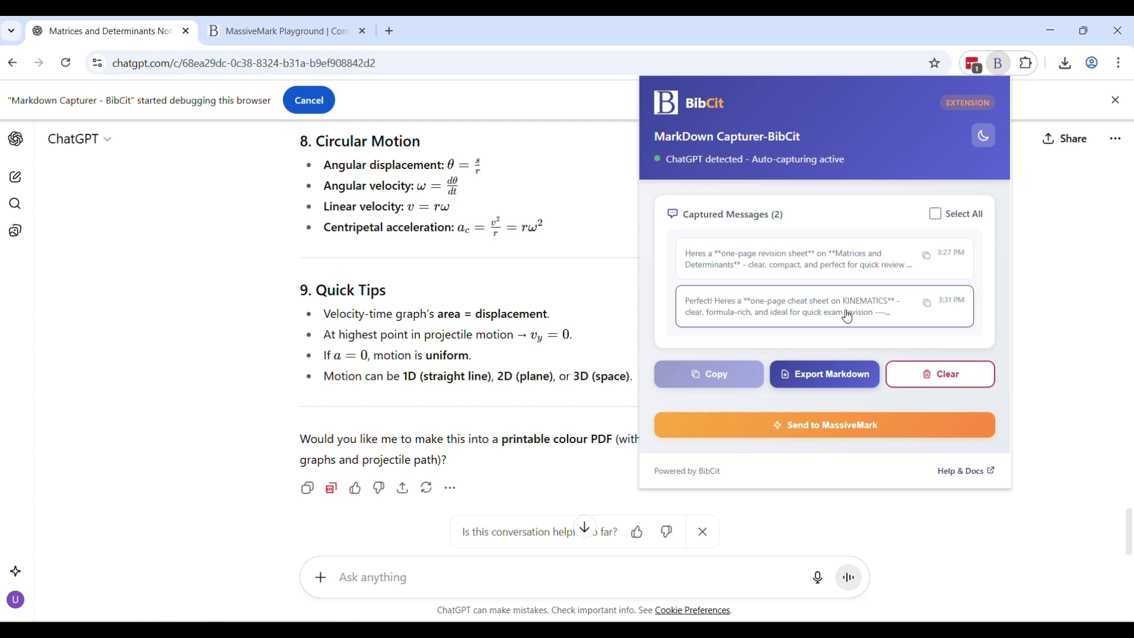
click(936, 215)
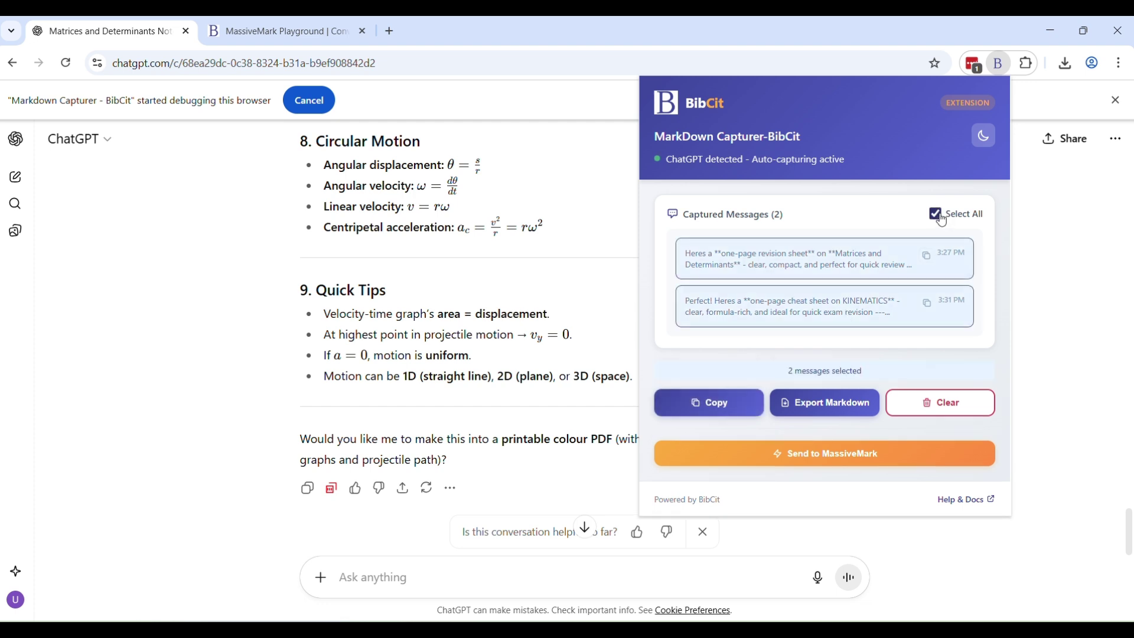
click(936, 215)
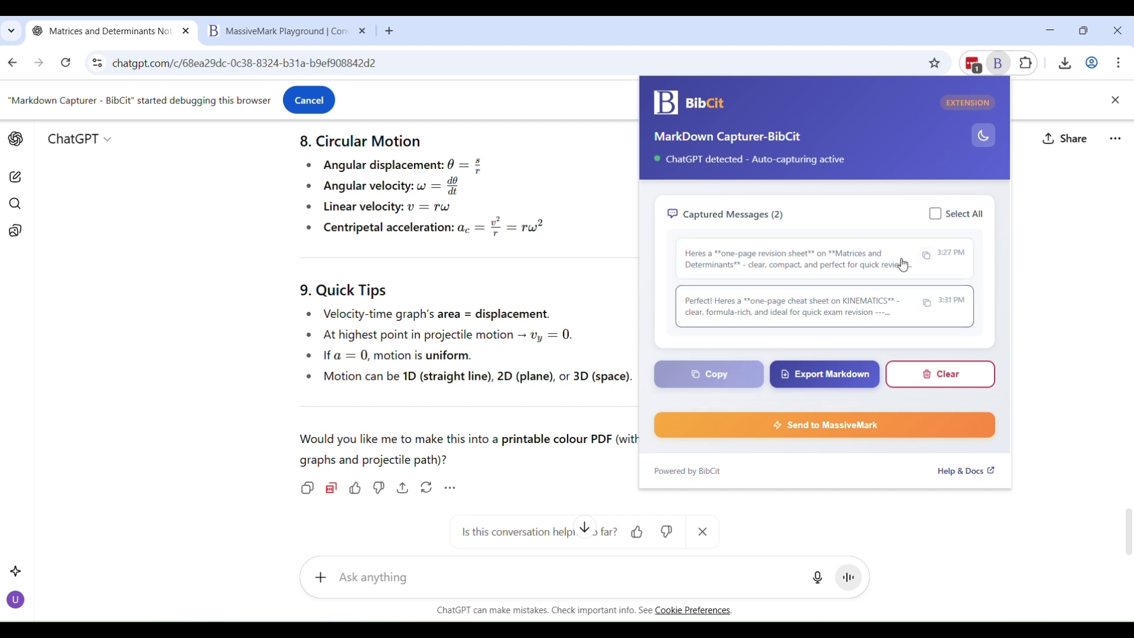
click(936, 214)
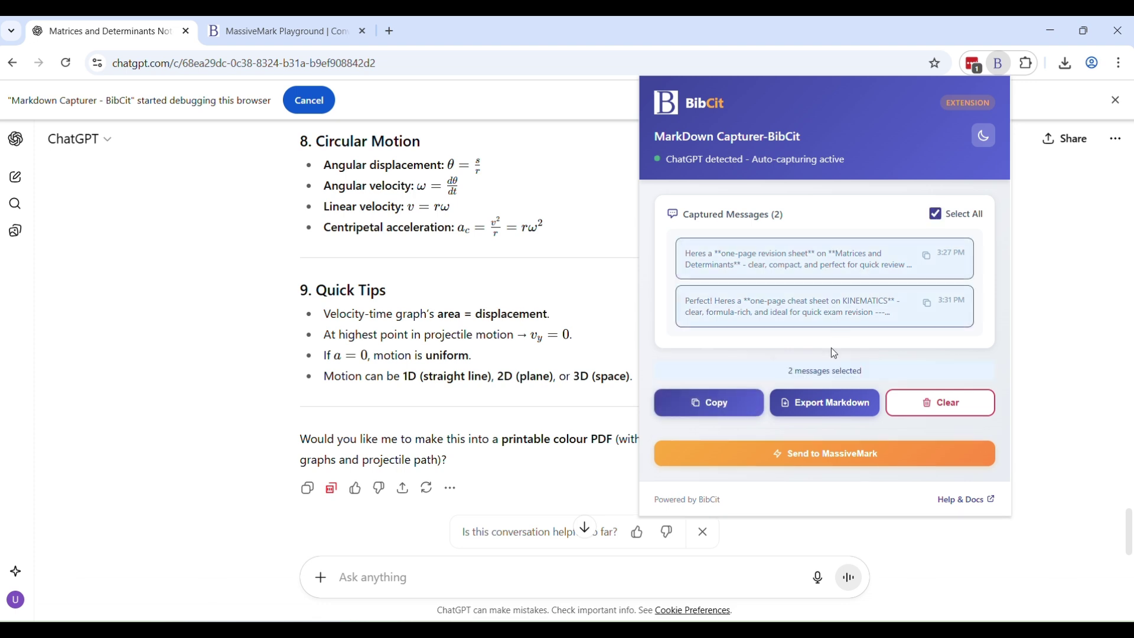
click(835, 404)
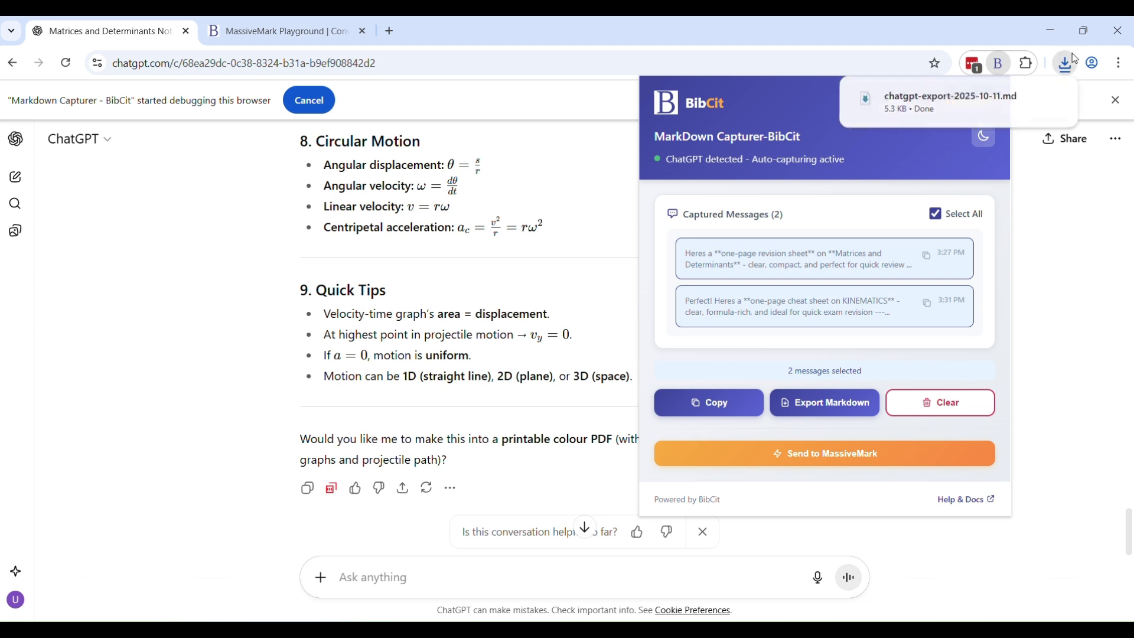
click(970, 100)
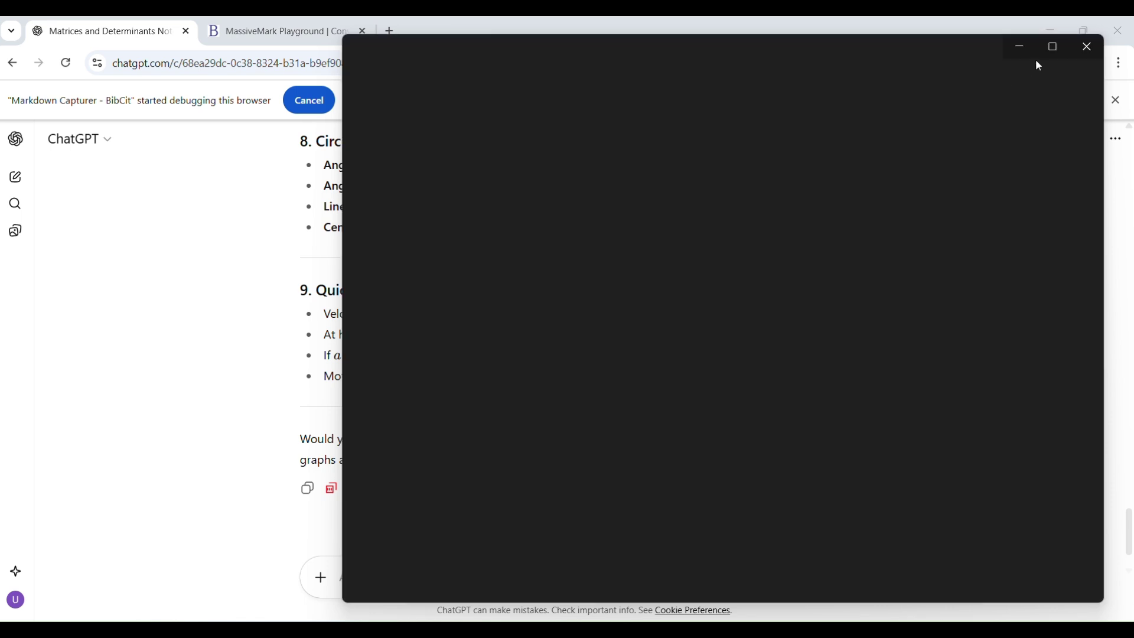
Check chatgpt-export-2025-10-11.md in VS Code, including lines 119–120 where kinematics begins, then close it.
mouse_move(1053, 52)
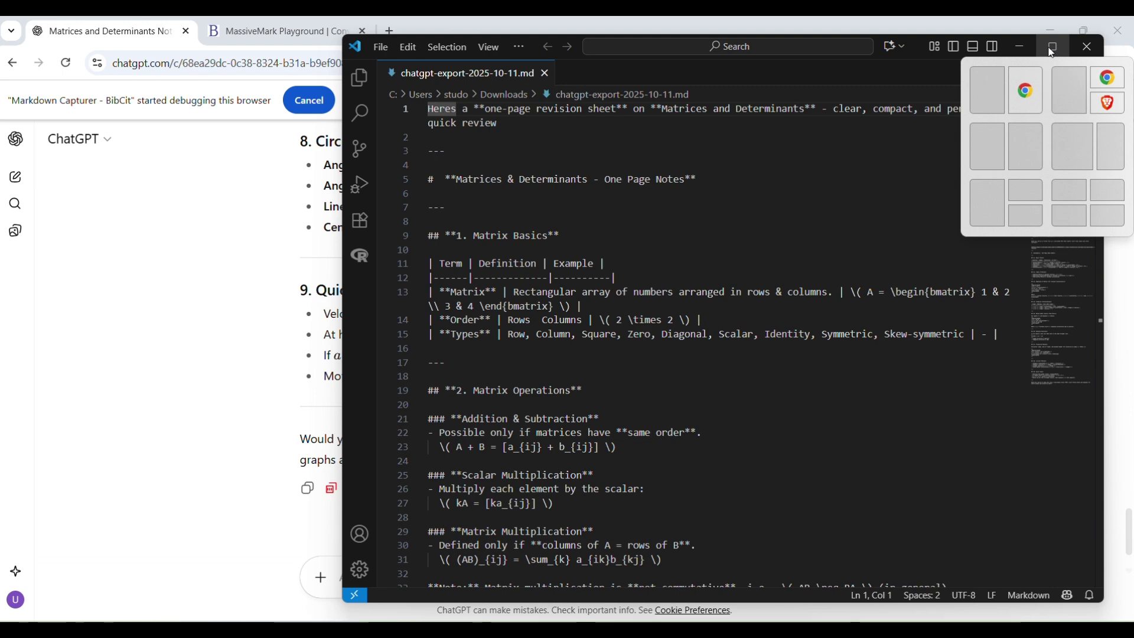
scroll(635, 196, down, 2)
scroll(647, 226, up, 2)
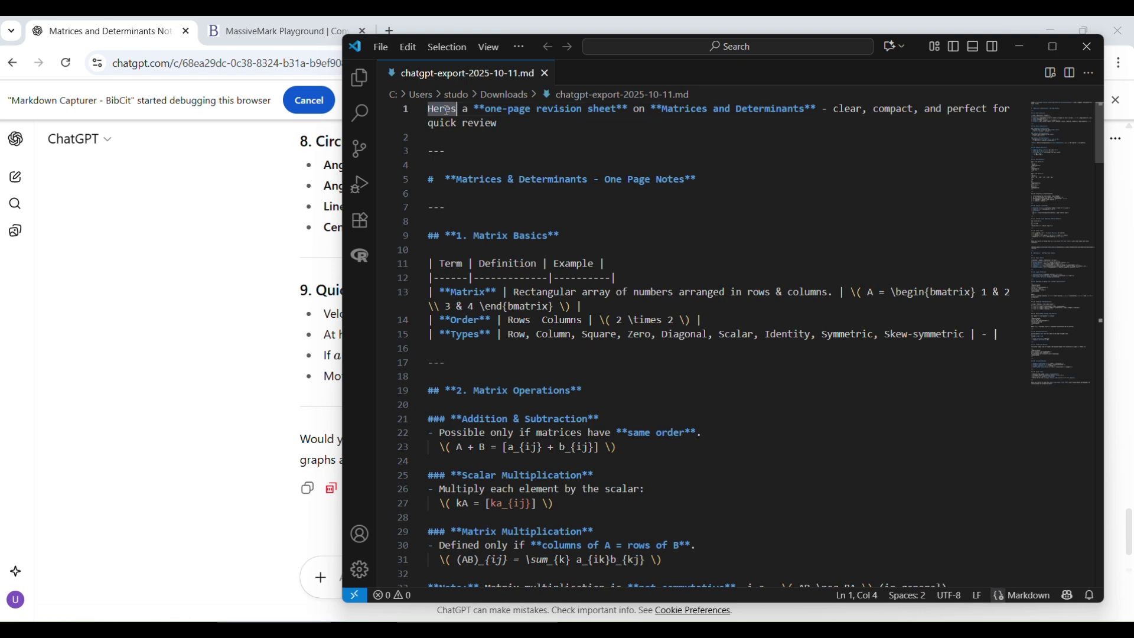
triple_click(448, 110)
scroll(459, 219, down, 15)
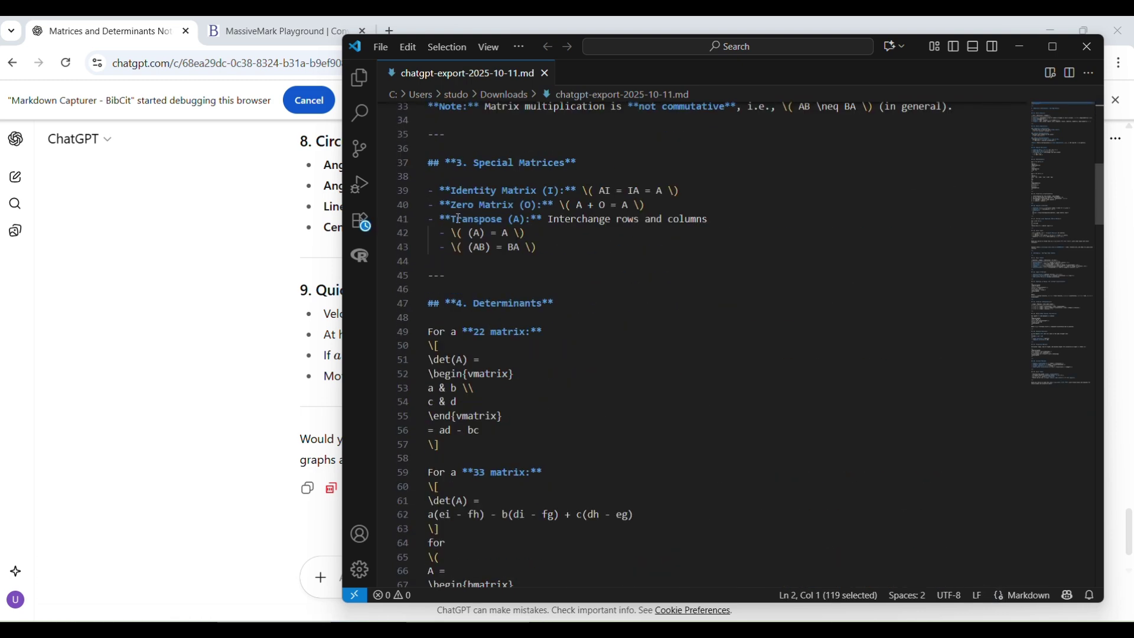
scroll(459, 219, down, 15)
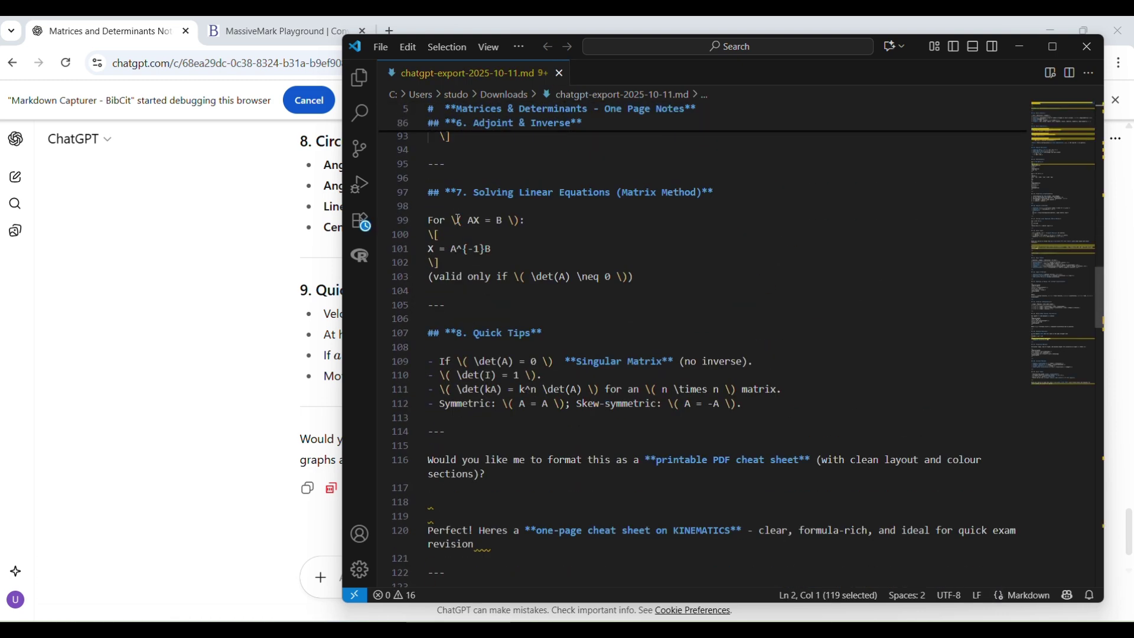
scroll(460, 322, down, 1)
click(451, 397)
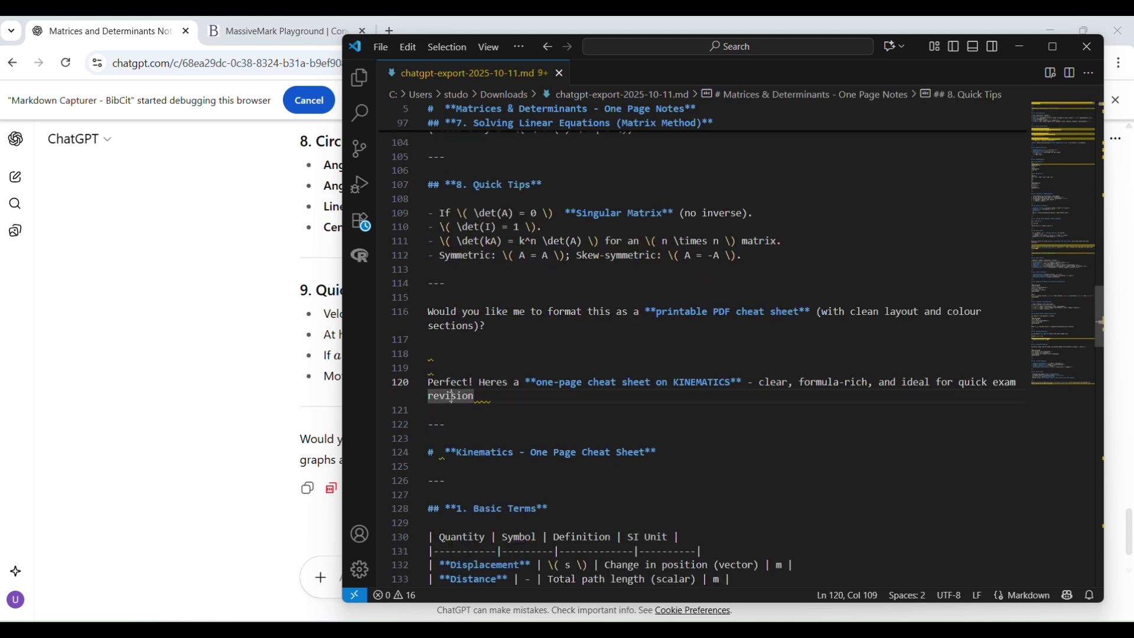
click(430, 370)
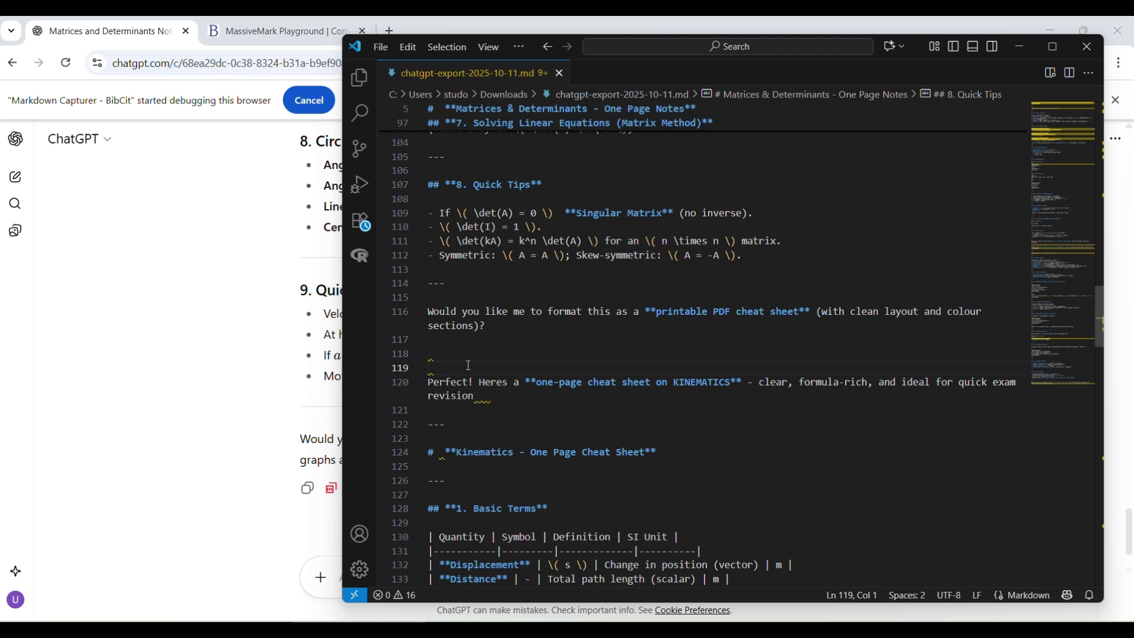
triple_click(481, 395)
click(511, 398)
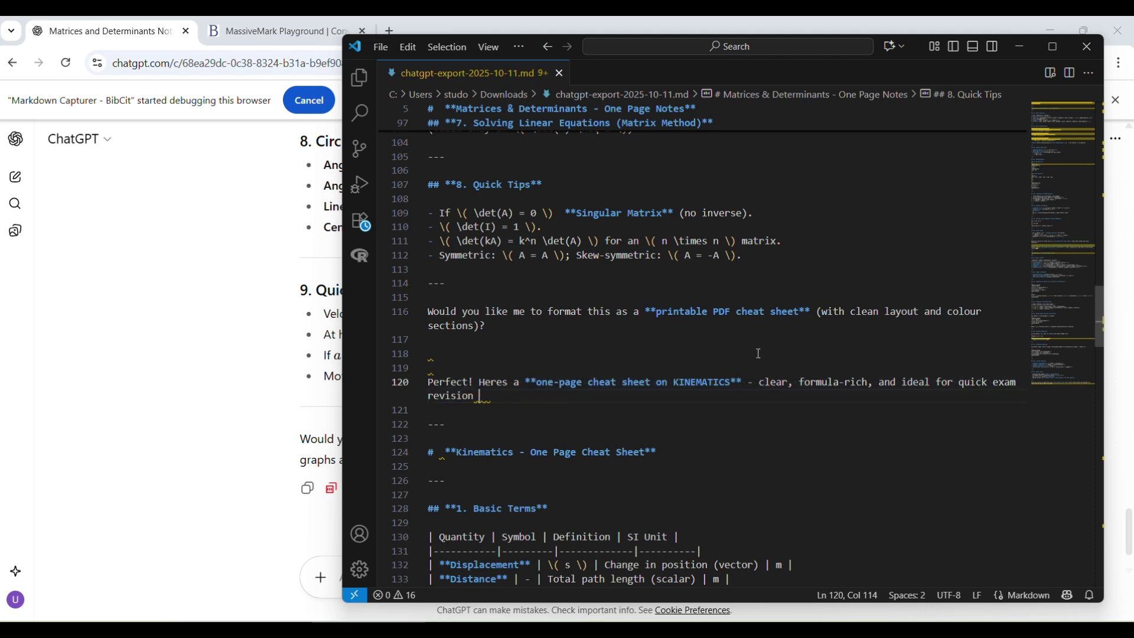
click(1087, 47)
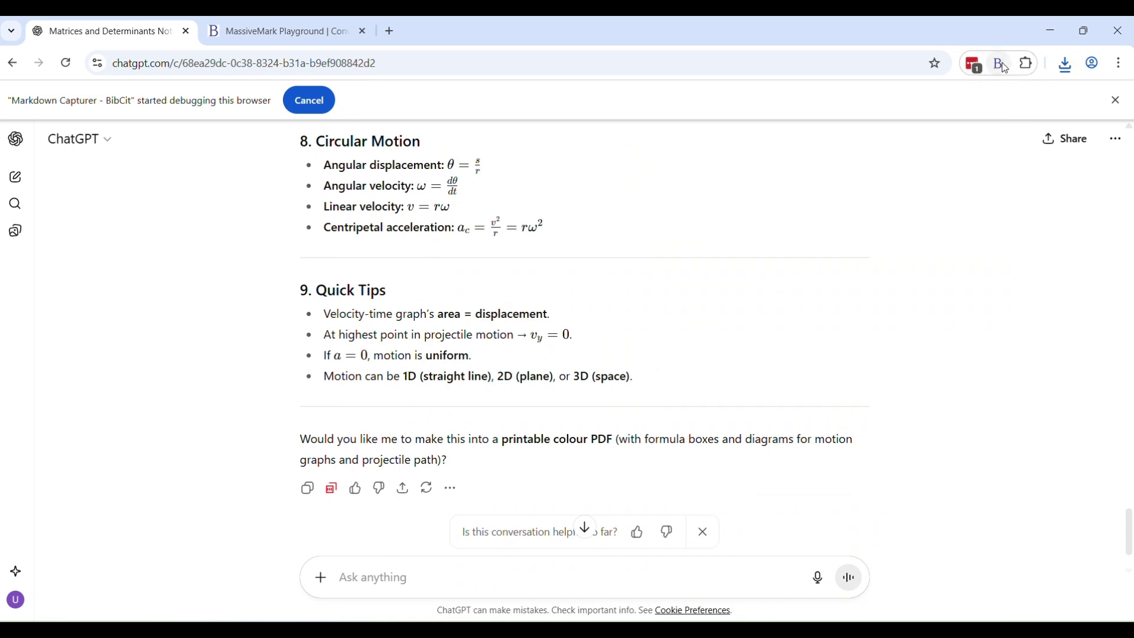
Copy only the first captured message from the BibCit panel.
click(1002, 65)
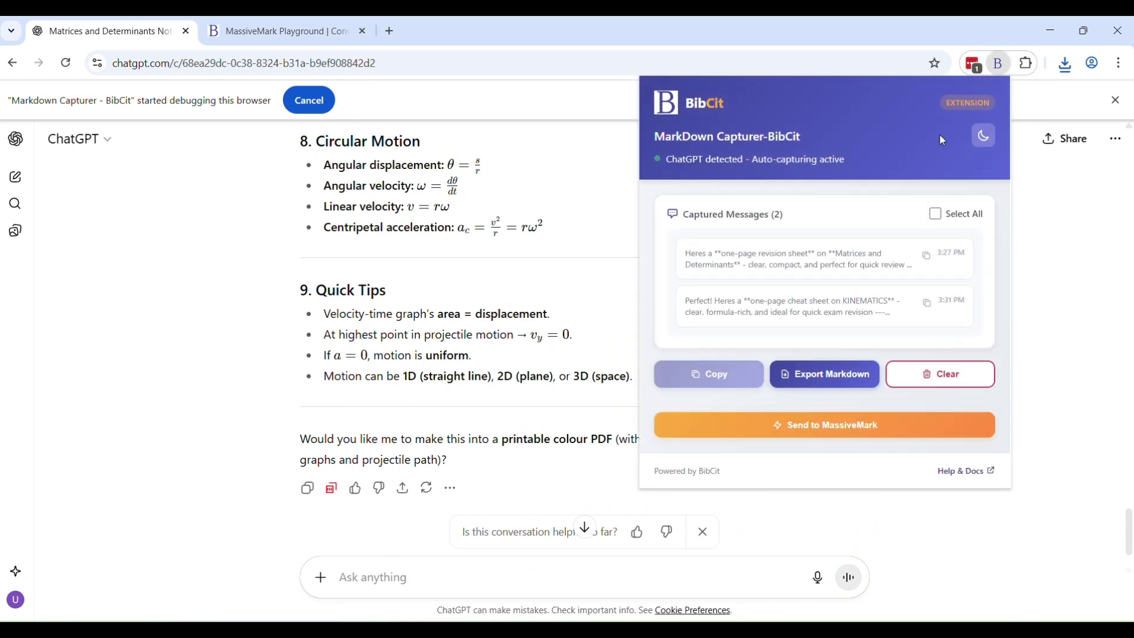
click(926, 256)
click(391, 585)
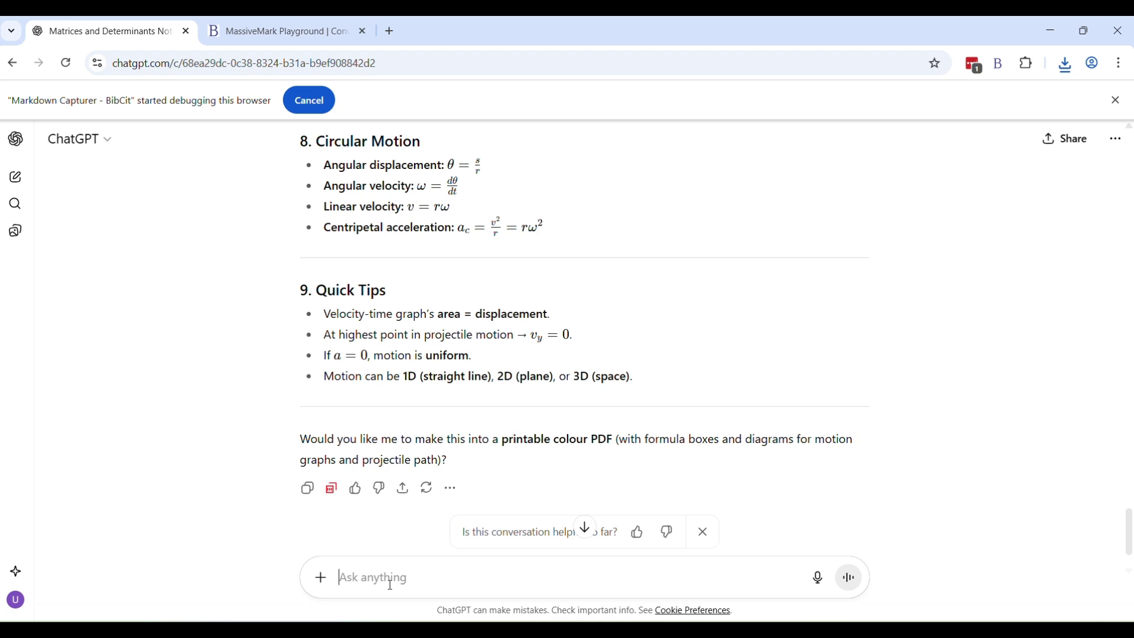
Send ChatGPT the prompt 'angular momentum cheatsheet'.
text(ang)
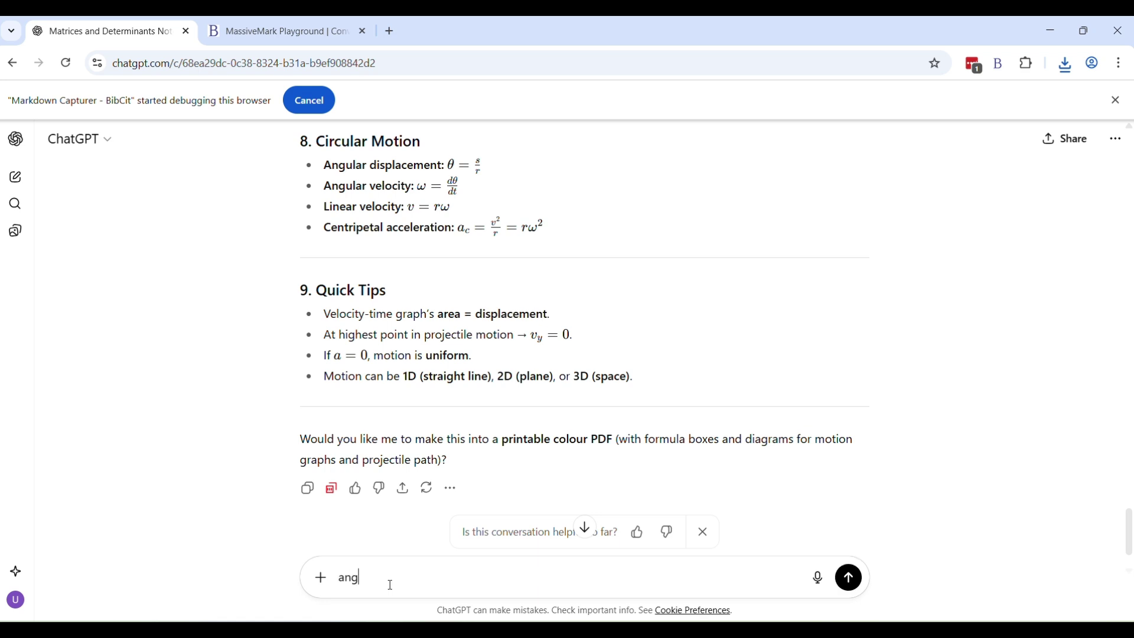
text(ular momentmmm)
key(BackSpace)
key(BackSpace)
text(cheatsheet)
key(Return)
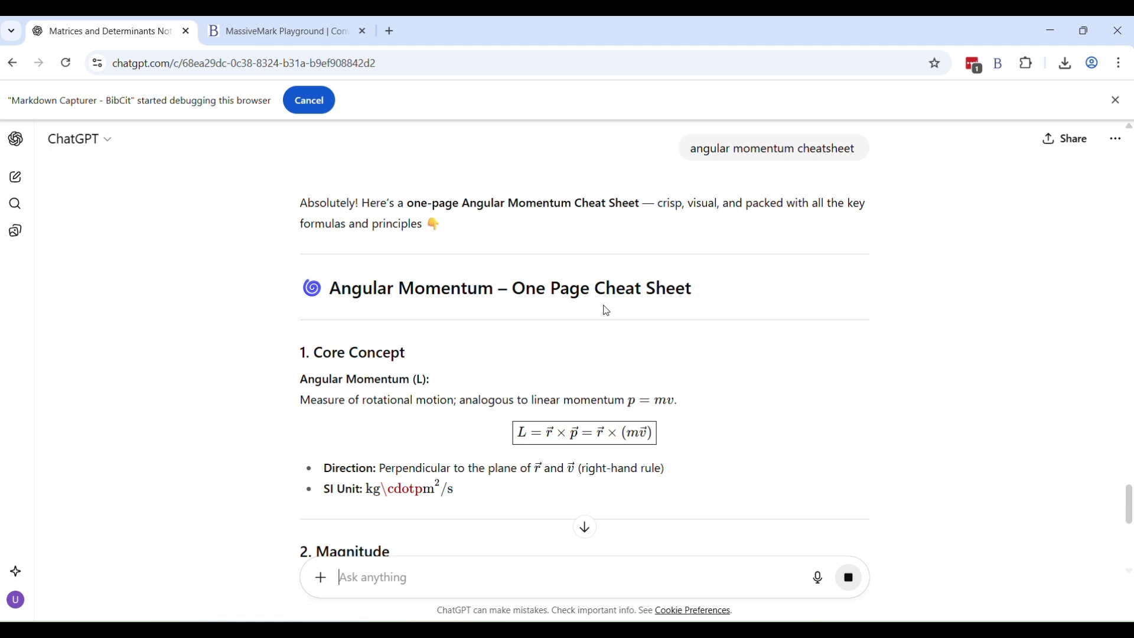
scroll(606, 310, down, 4)
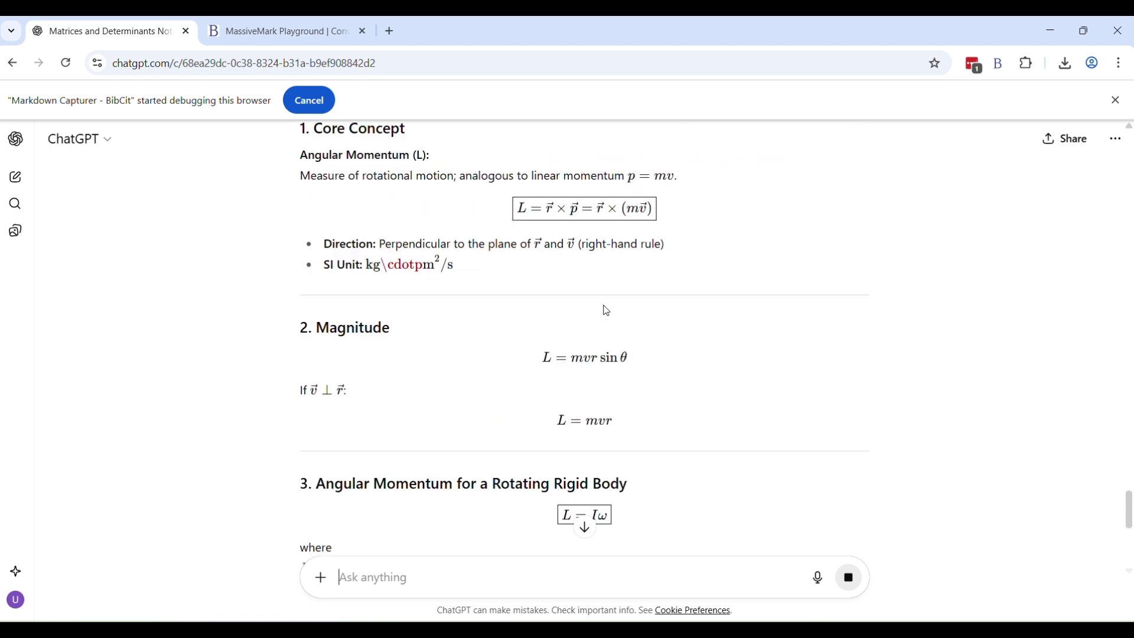
scroll(605, 309, down, 1)
scroll(508, 282, down, 3)
scroll(520, 288, down, 10)
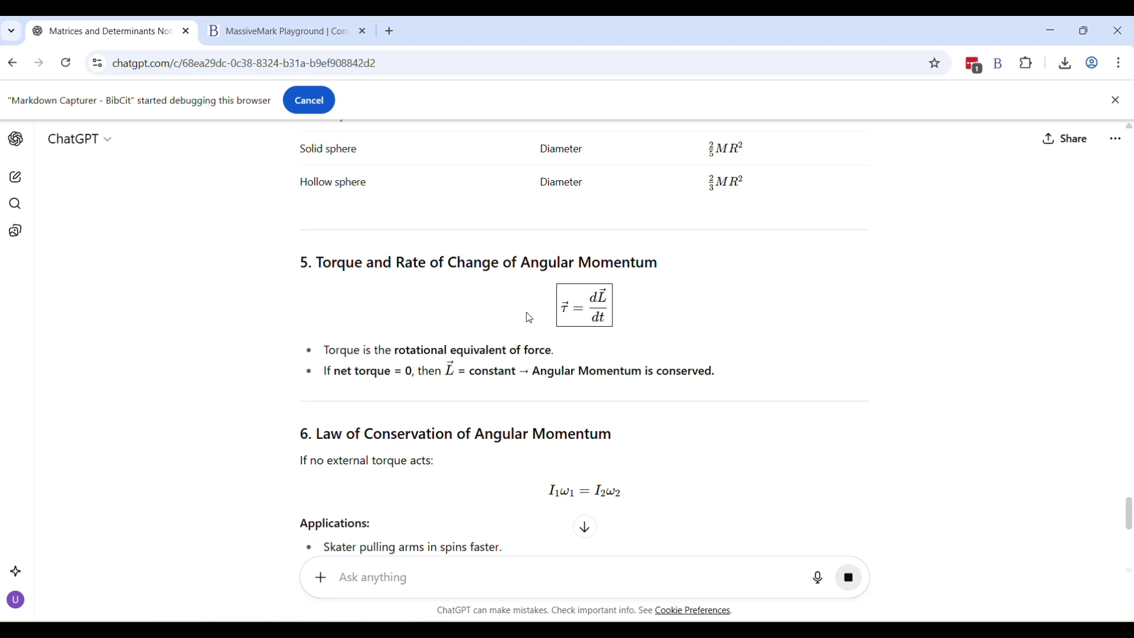
scroll(528, 289, down, 10)
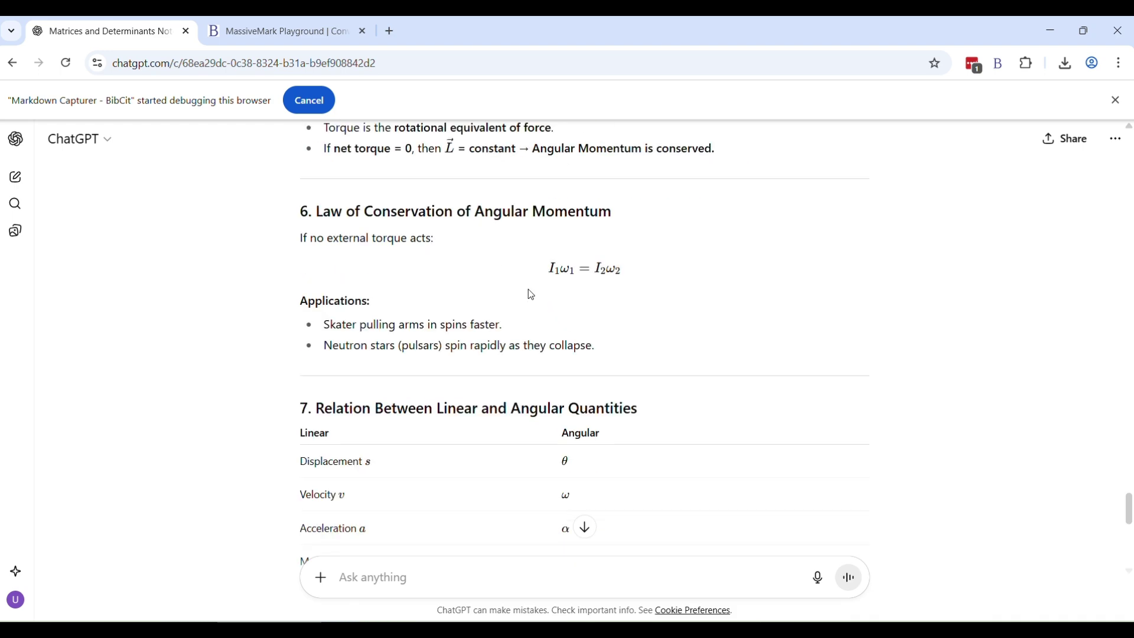
scroll(487, 298, down, 2)
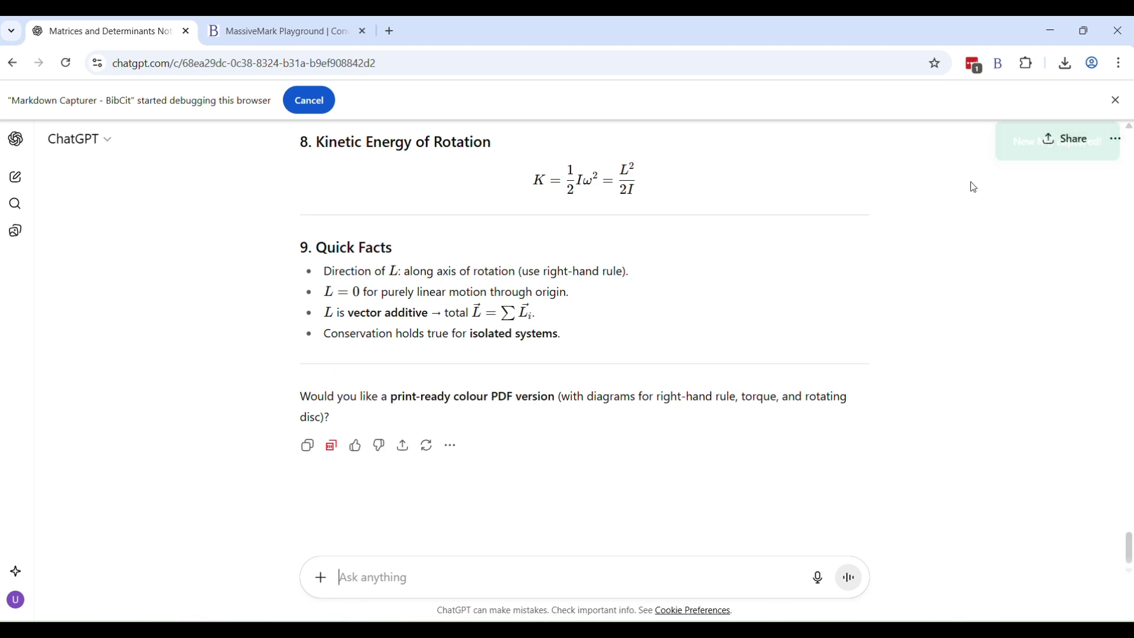
Open the BibCit capturer showing three replies, including the 3:35 PM Angular Momentum sheet.
click(1000, 65)
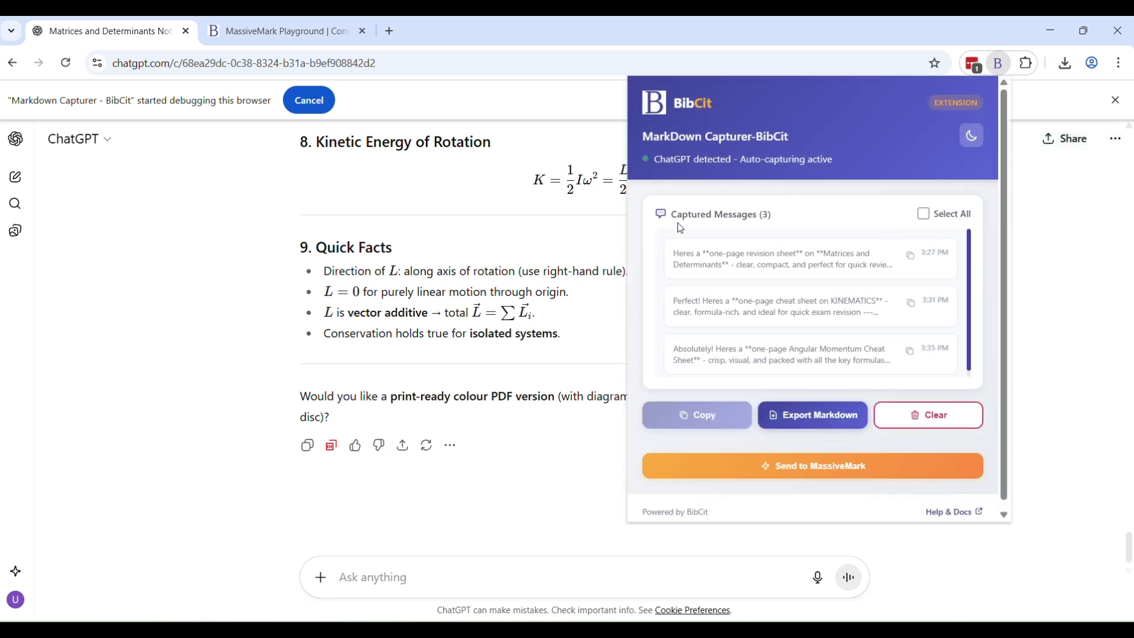
drag(668, 215, 777, 218)
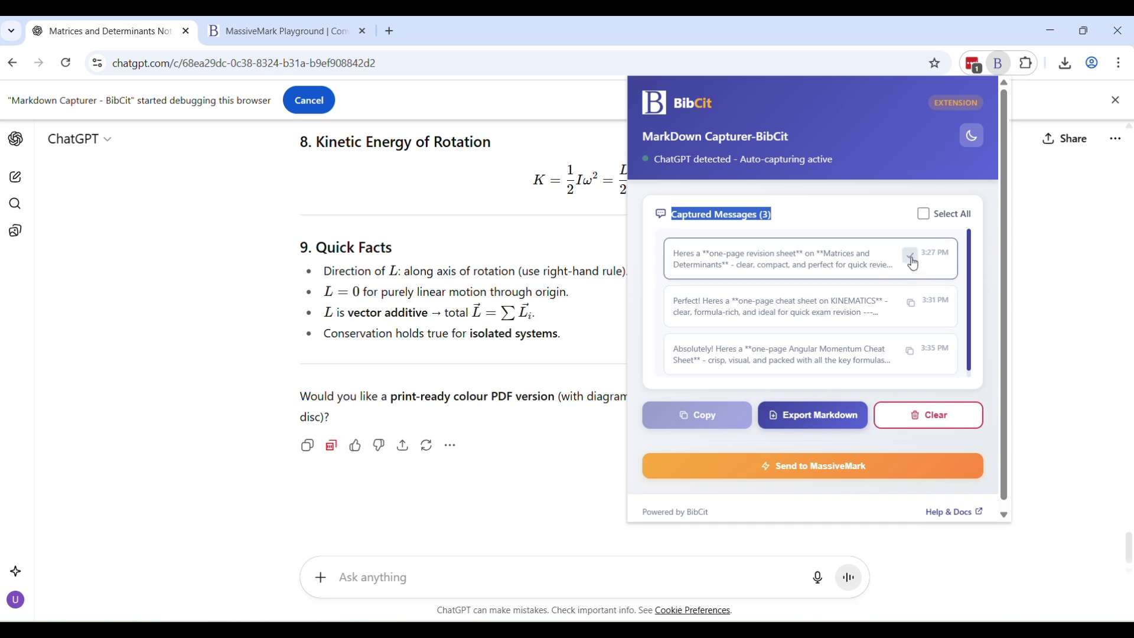
Insert the copied matrices revision sheet after the kinematics content in MassiveMark, then return to ChatGPT.
click(266, 32)
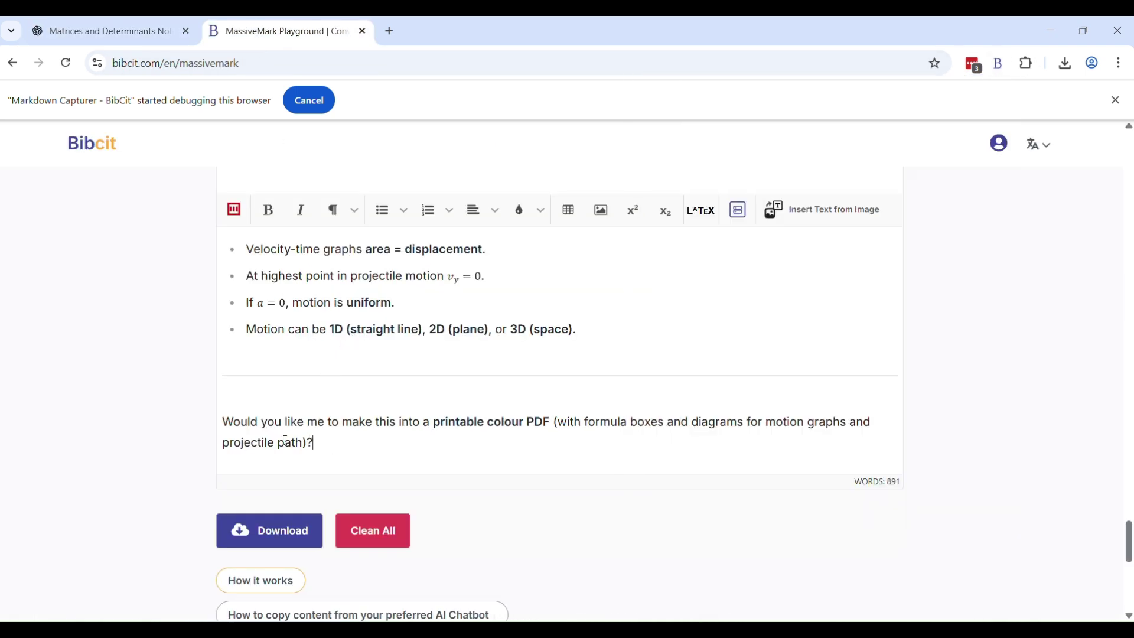
click(234, 210)
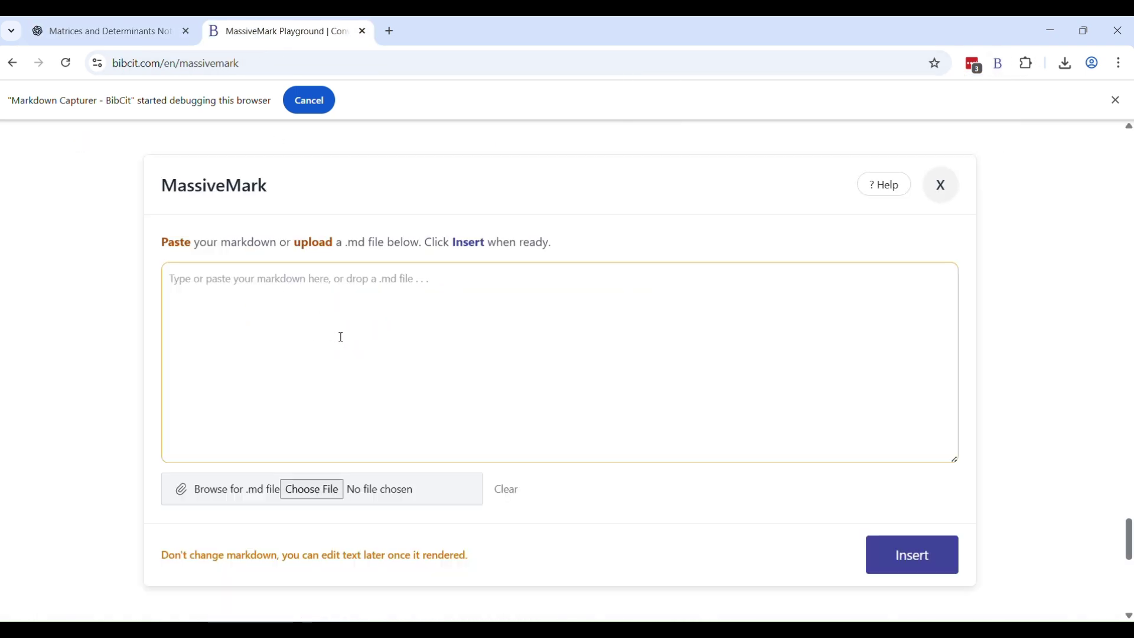
key(ctrl+v)
click(958, 497)
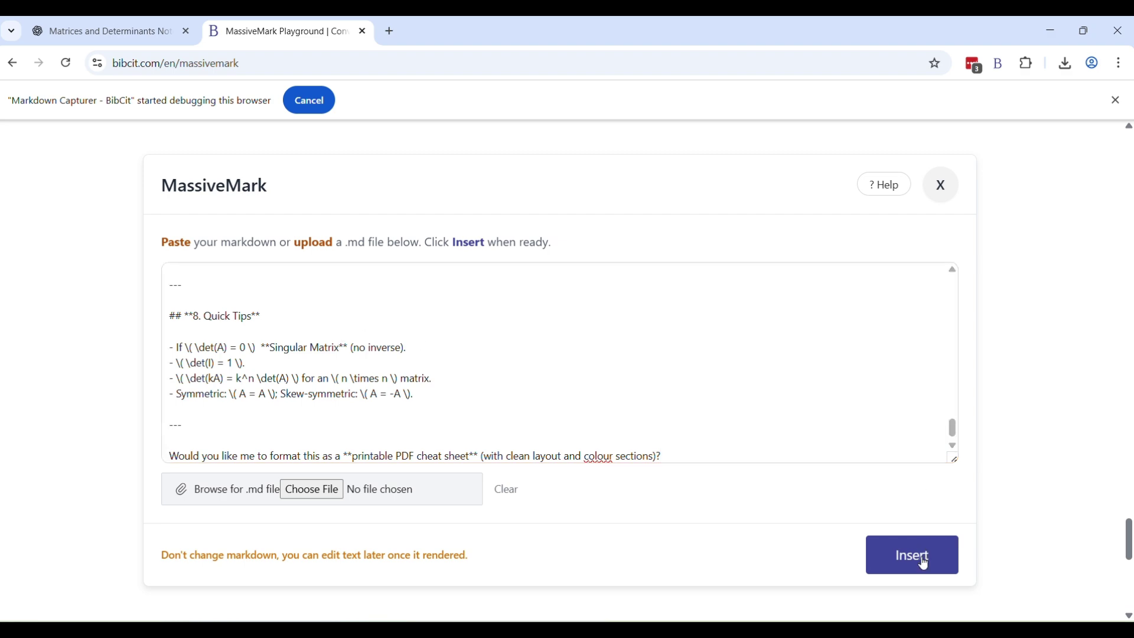
click(926, 564)
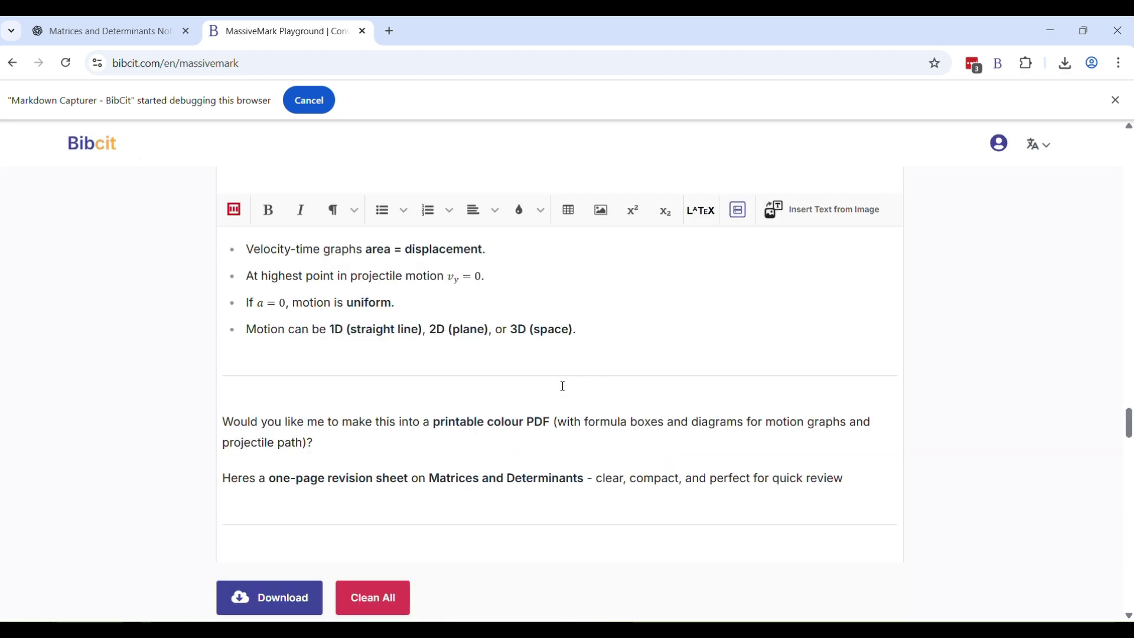
scroll(490, 381, down, 15)
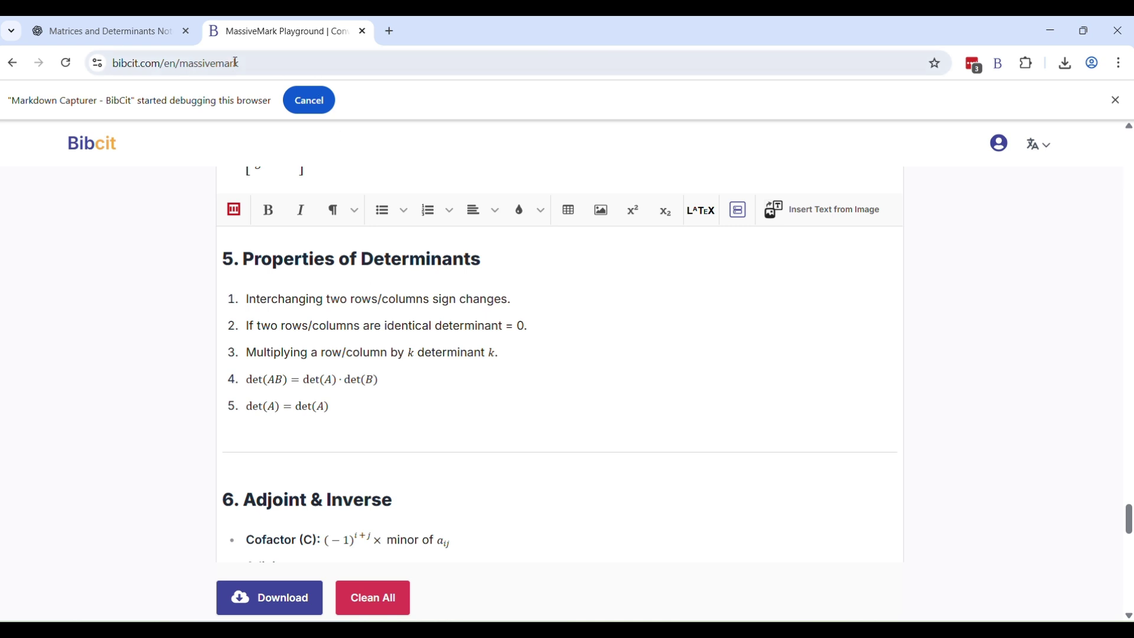
click(108, 33)
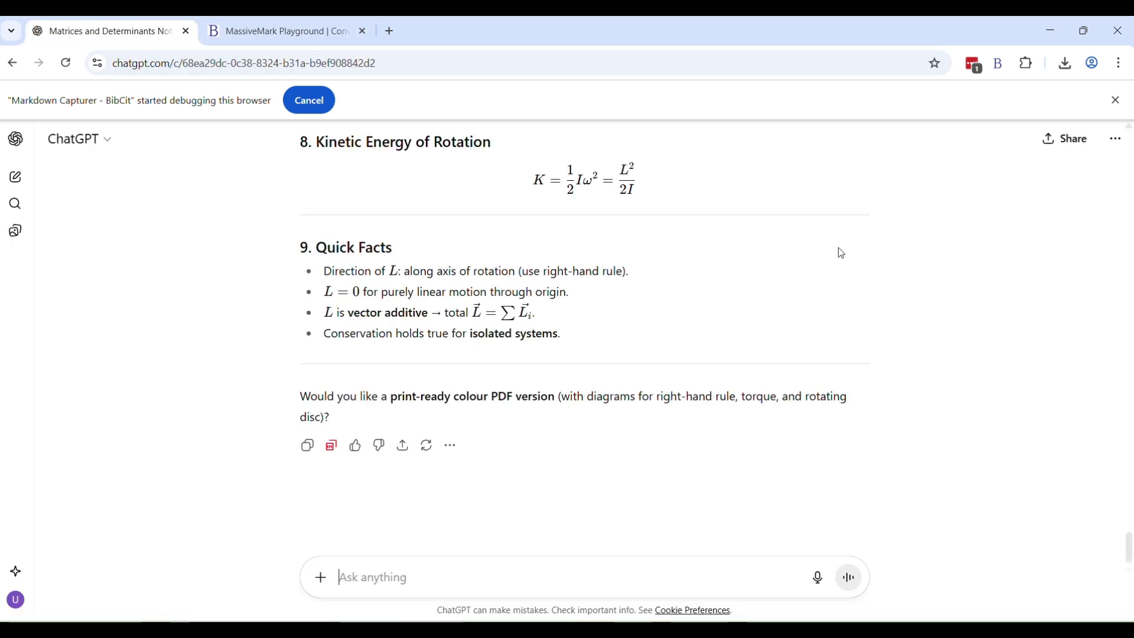
Select all three captured cheat sheets in BibCit, copy them, and return to MassiveMark Playground.
click(998, 65)
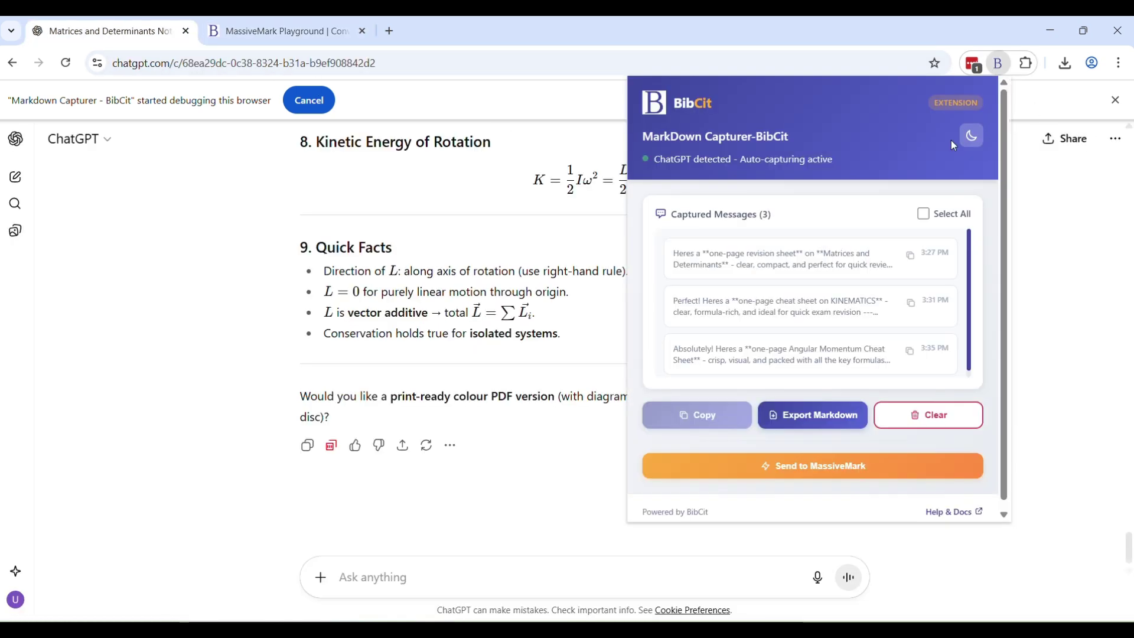
click(923, 216)
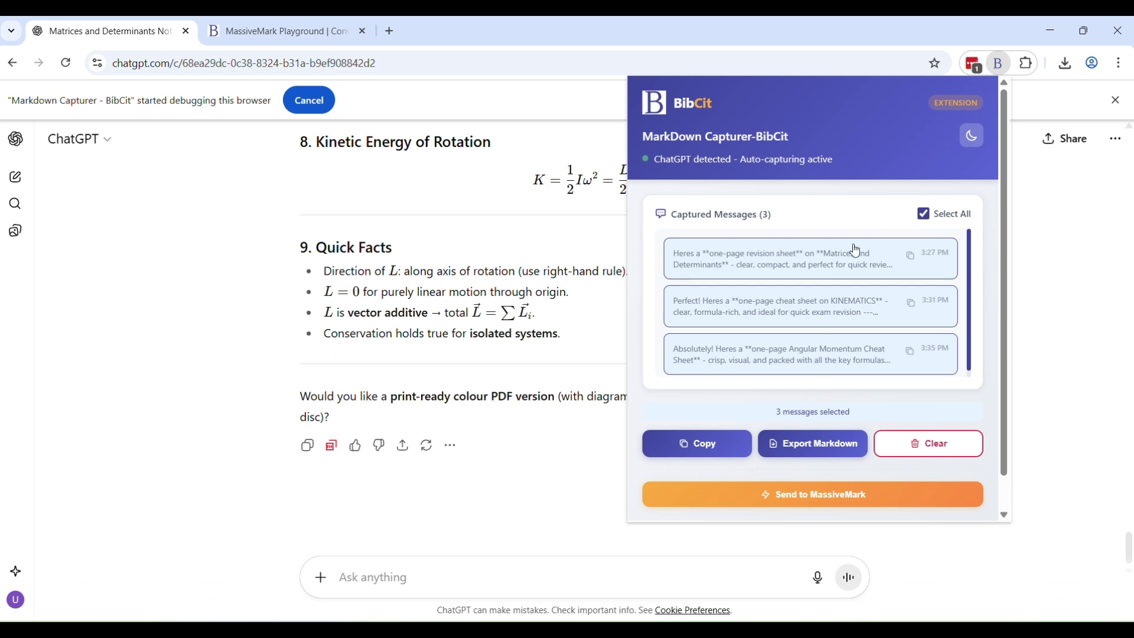
click(836, 313)
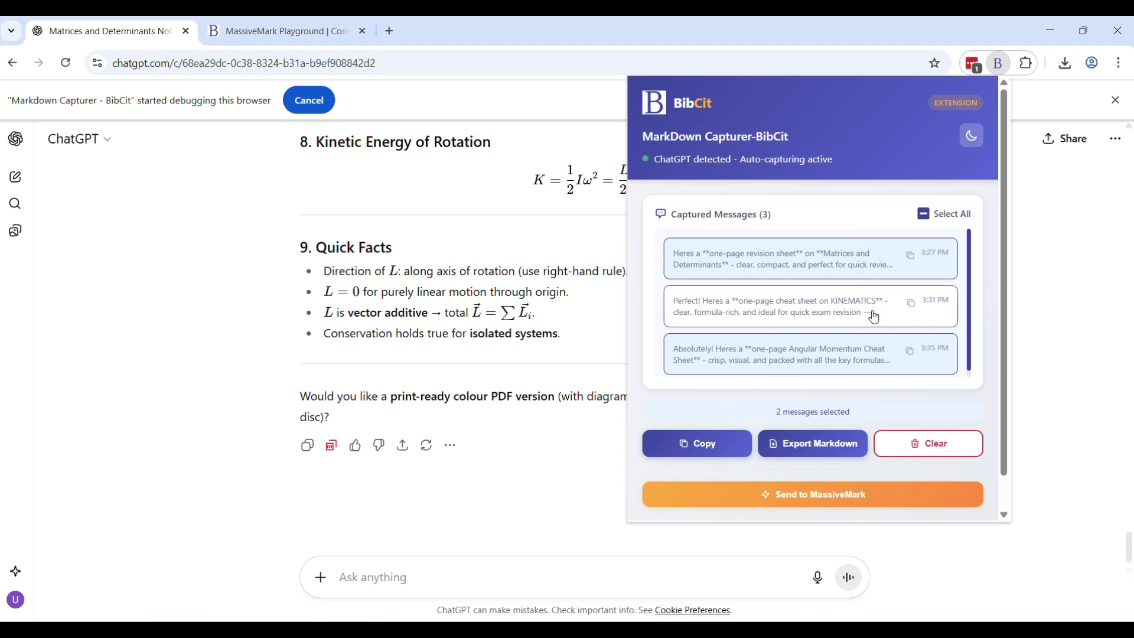
click(873, 316)
click(871, 269)
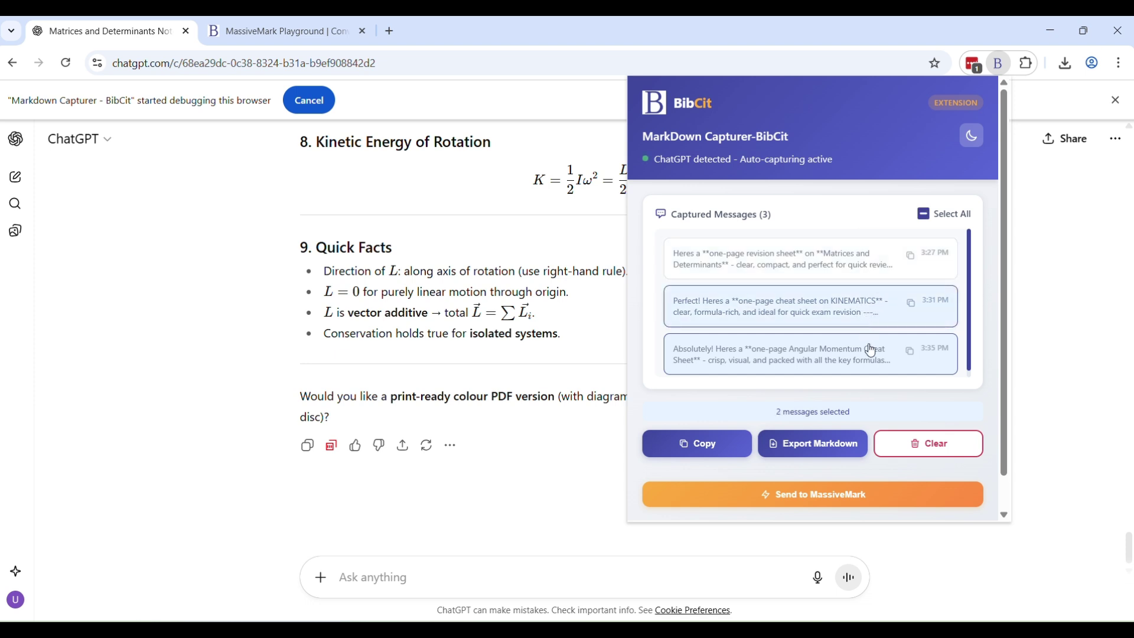
click(863, 269)
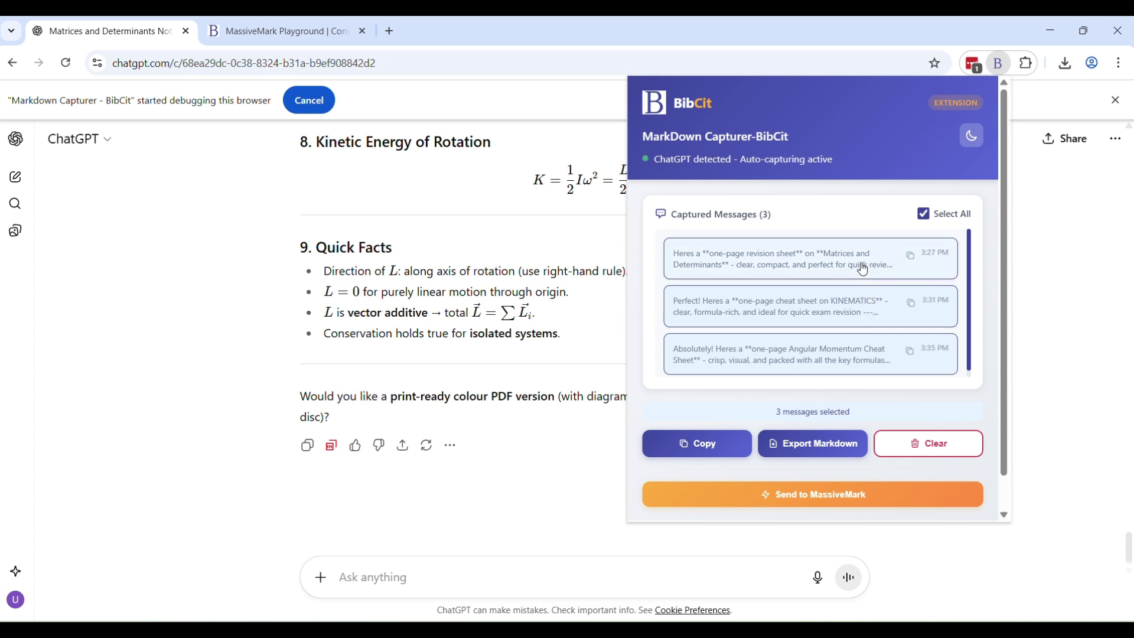
click(924, 215)
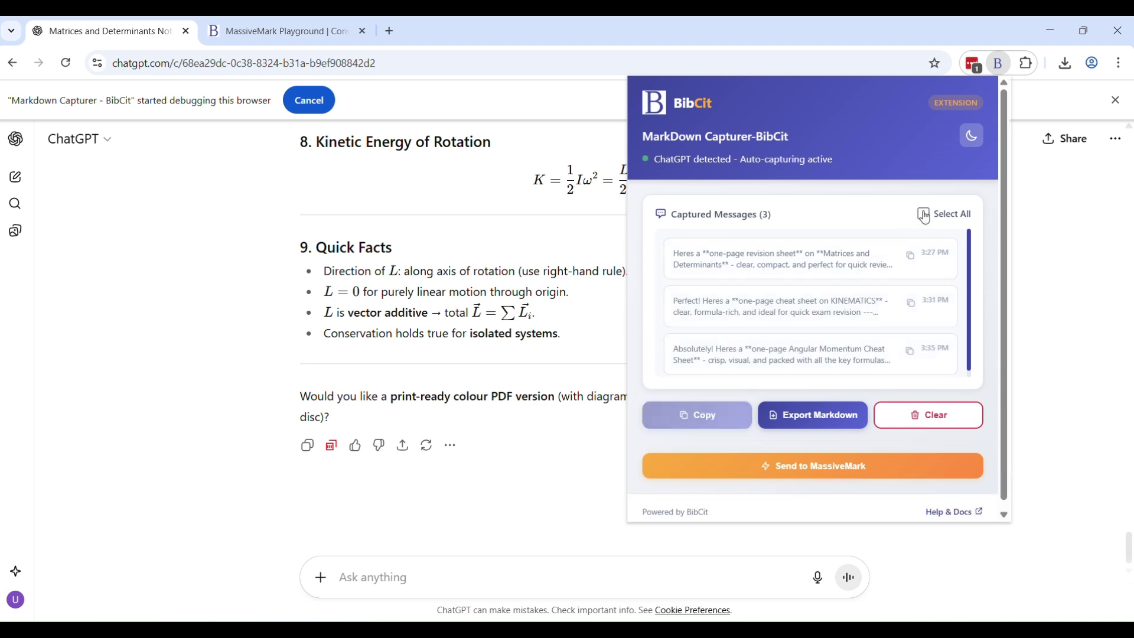
click(924, 215)
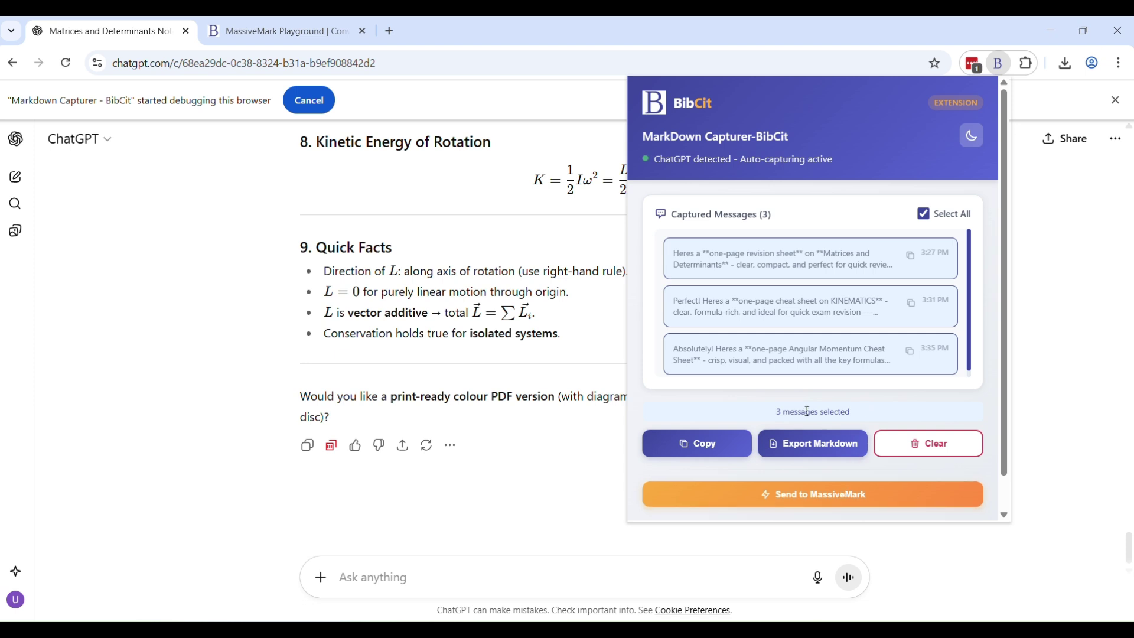
click(698, 445)
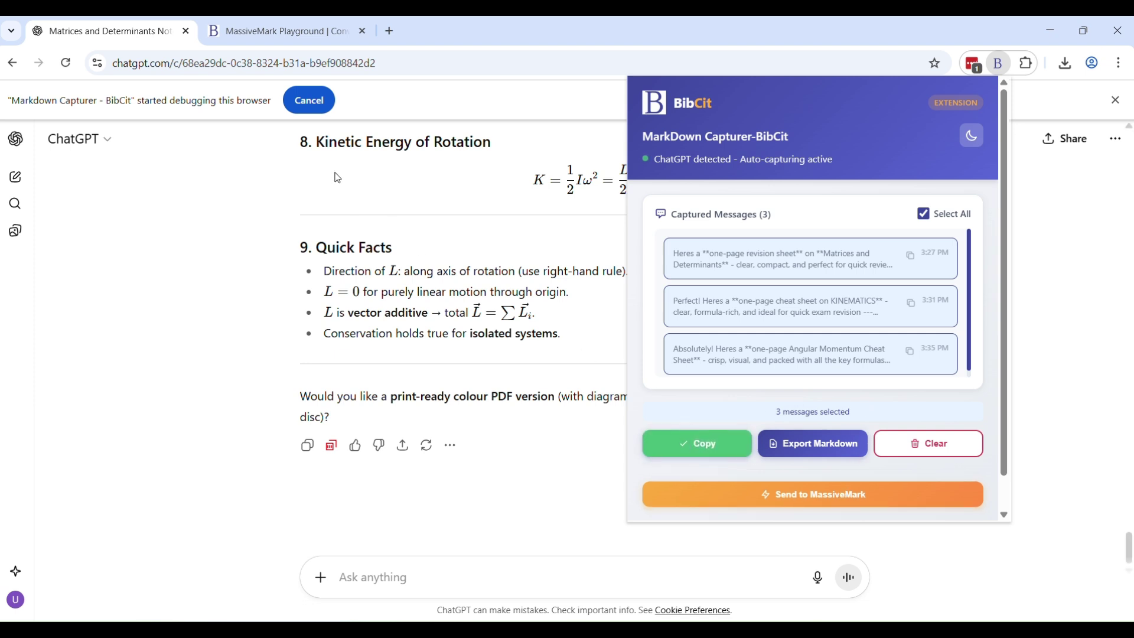
click(246, 31)
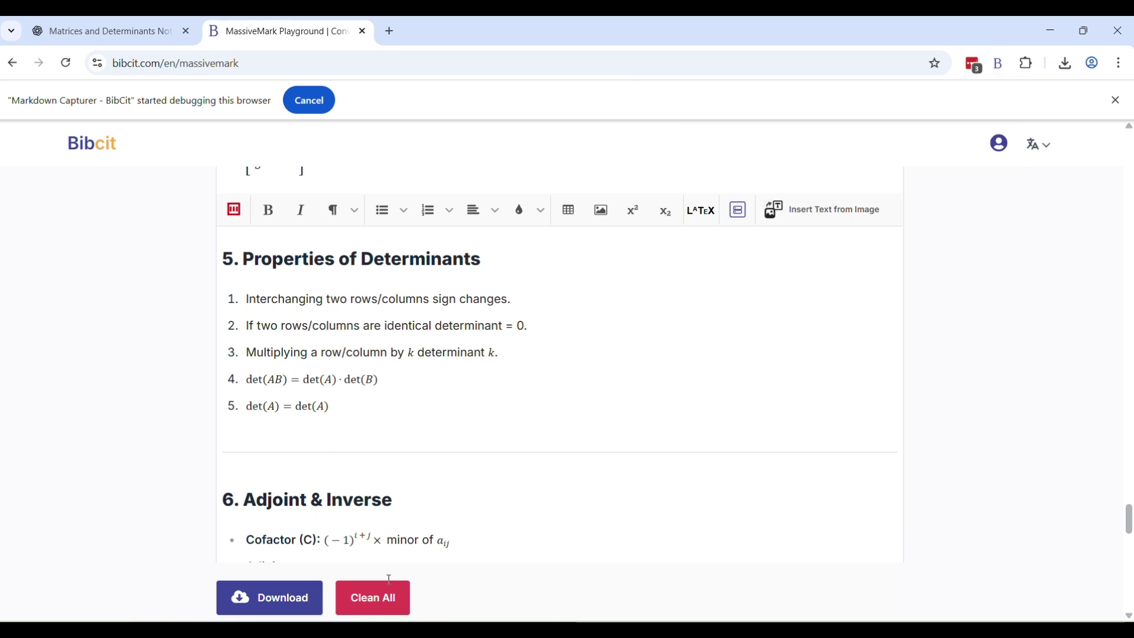
Clear the editor, insert the matrices, kinematics and angular momentum markdown, and show download formats.
click(374, 598)
scroll(319, 378, up, 9)
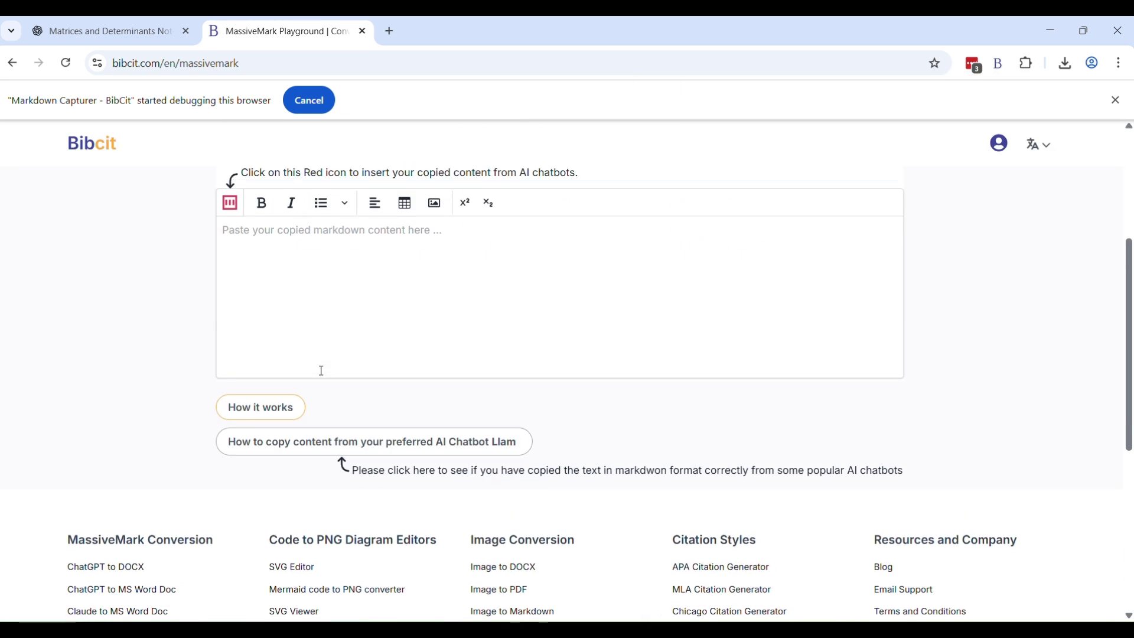
click(230, 352)
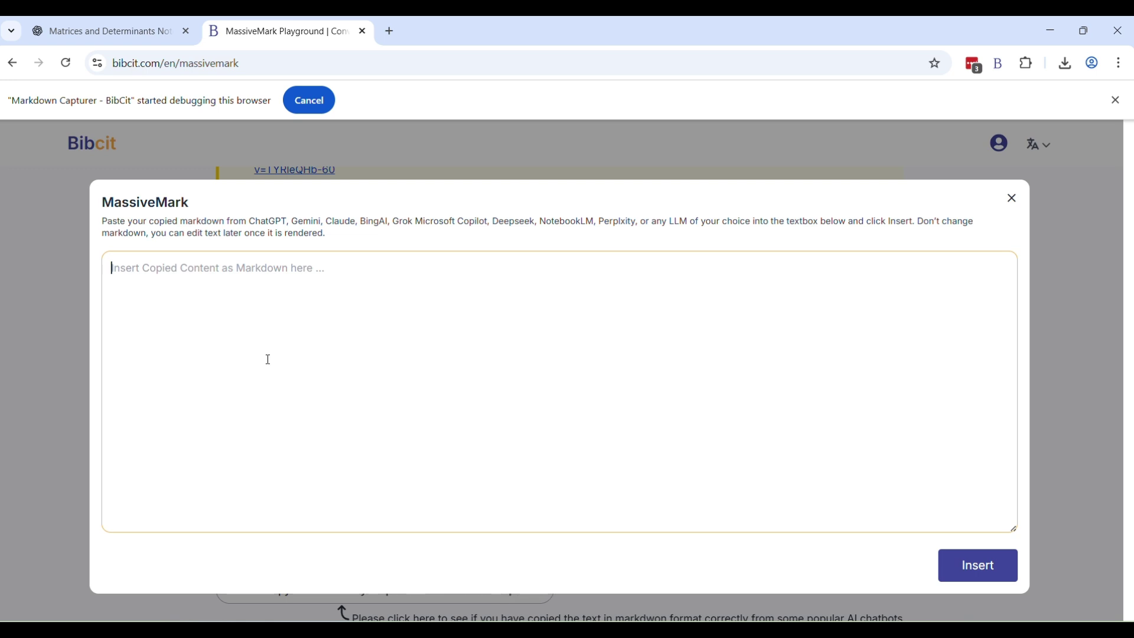
key(ctrl+v)
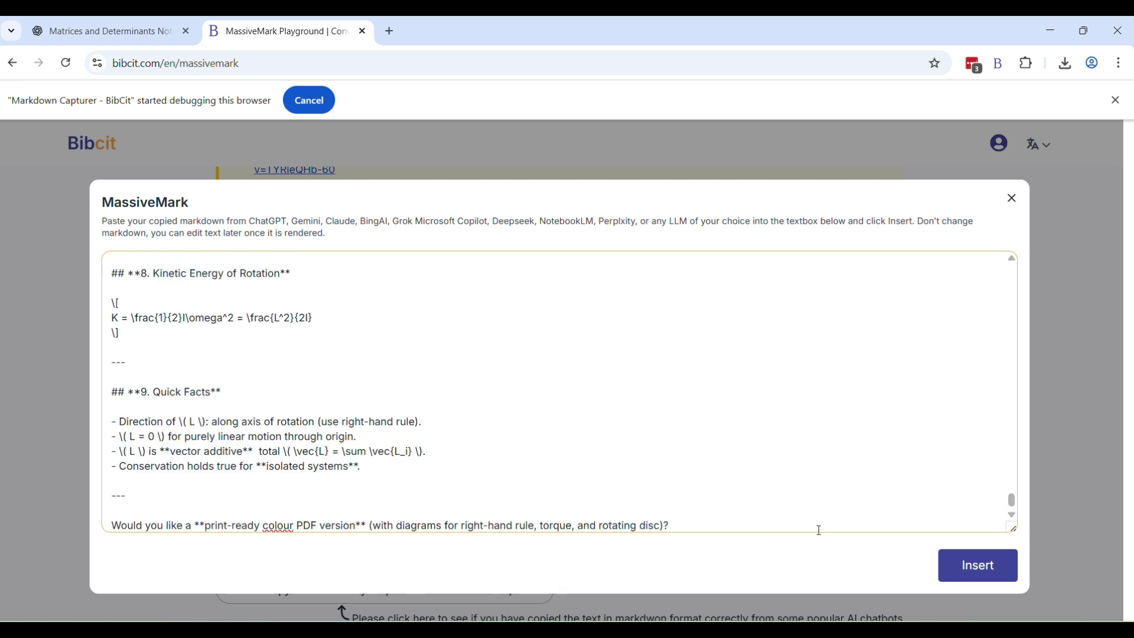
click(962, 566)
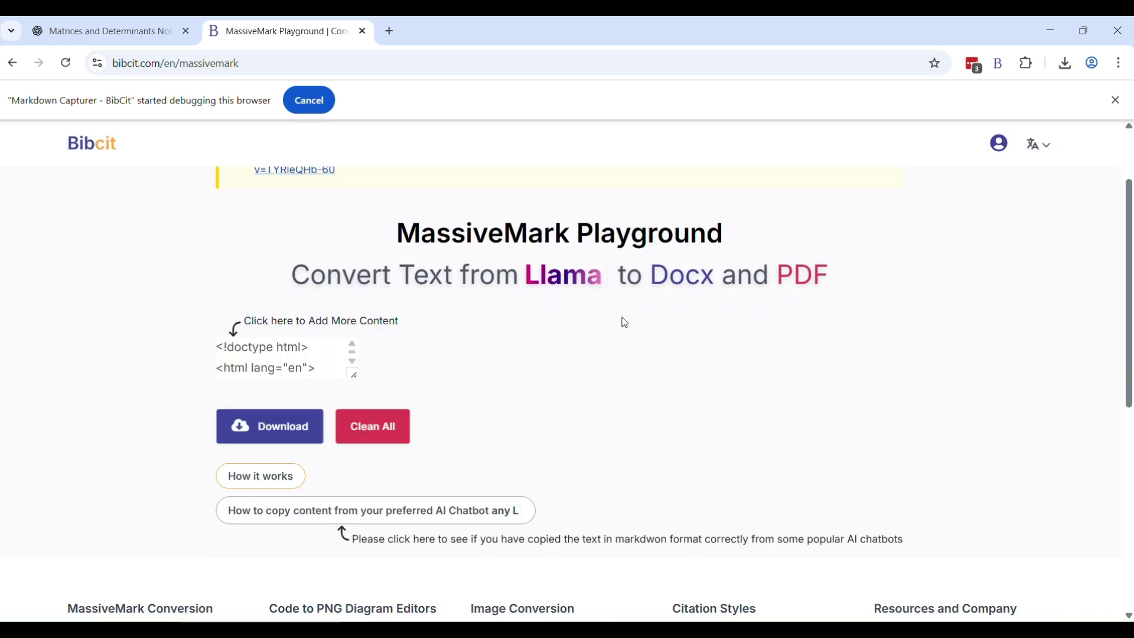
click(271, 597)
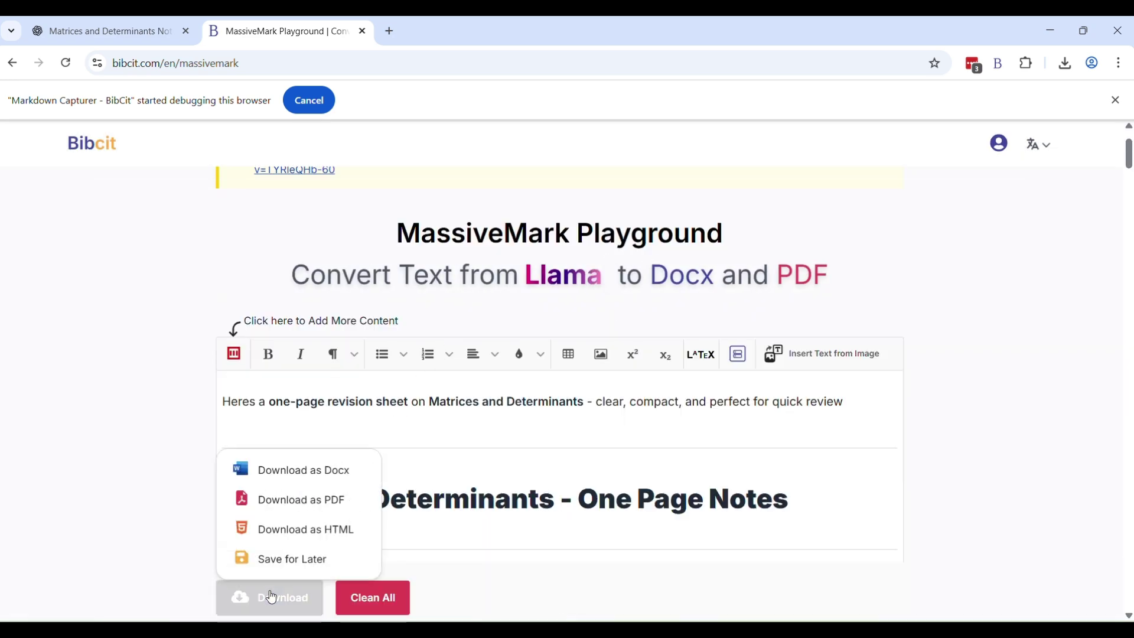
Download the combined notes as a Word document, enable editing, and highlight the Matrices intro paragraph in yellow.
click(455, 432)
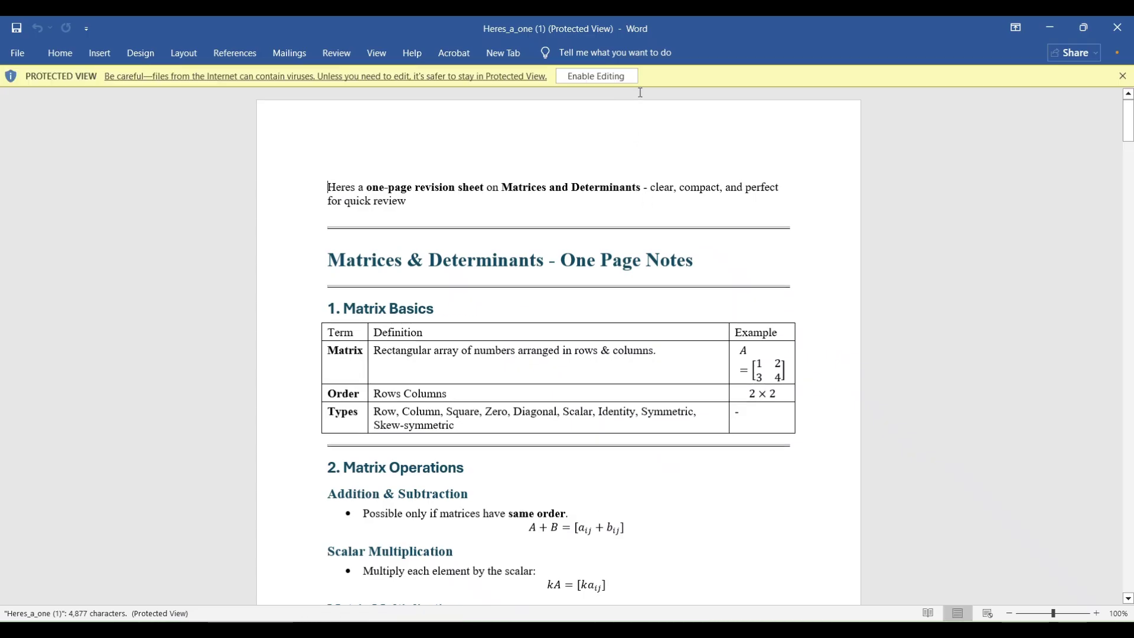
click(608, 76)
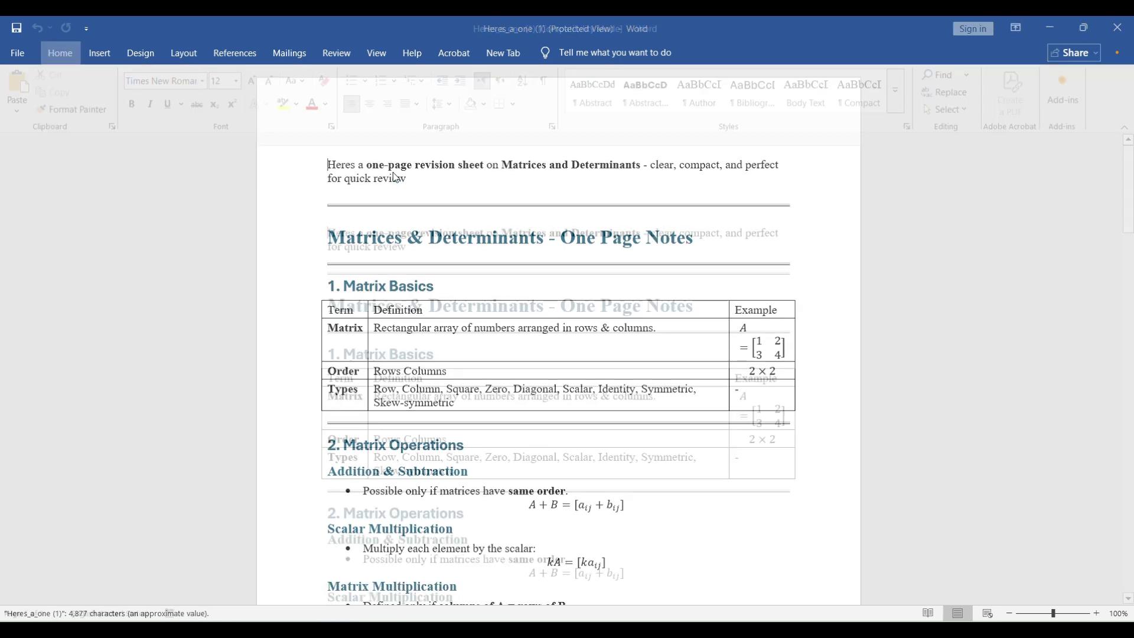
triple_click(379, 243)
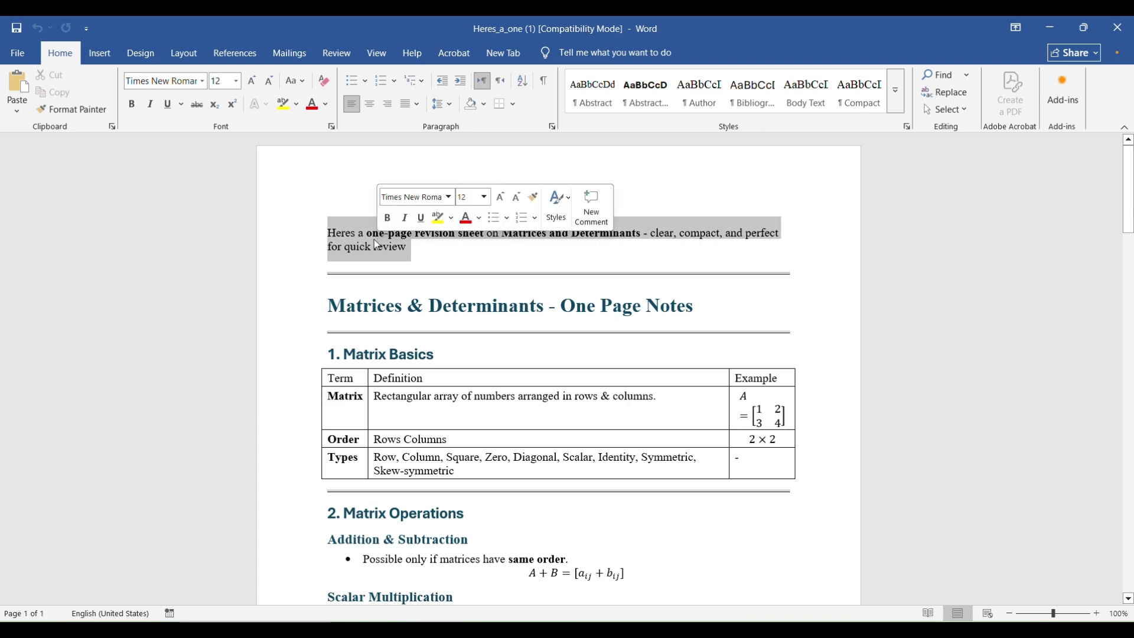
click(283, 106)
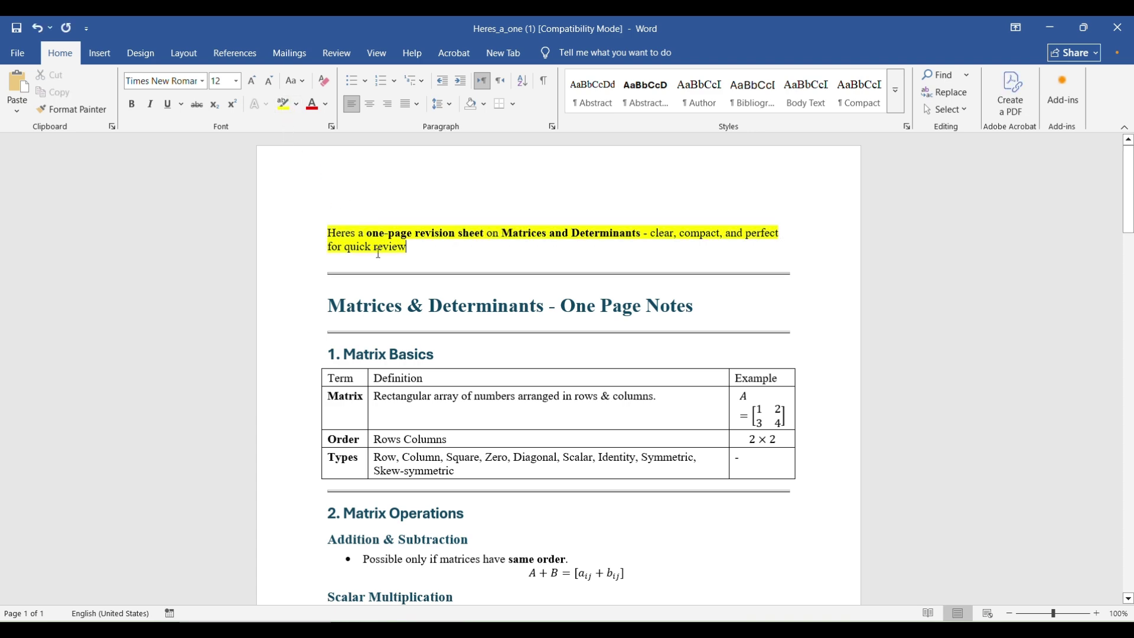
Highlight the Kinematics intro paragraph in yellow.
scroll(378, 248, down, 12)
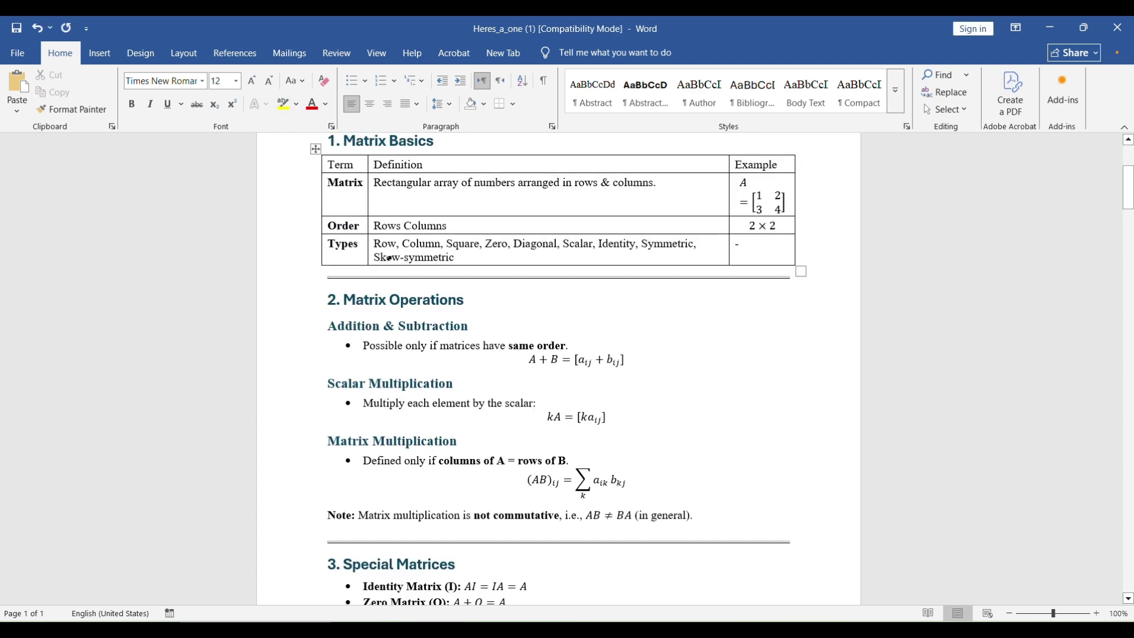
scroll(495, 280, down, 15)
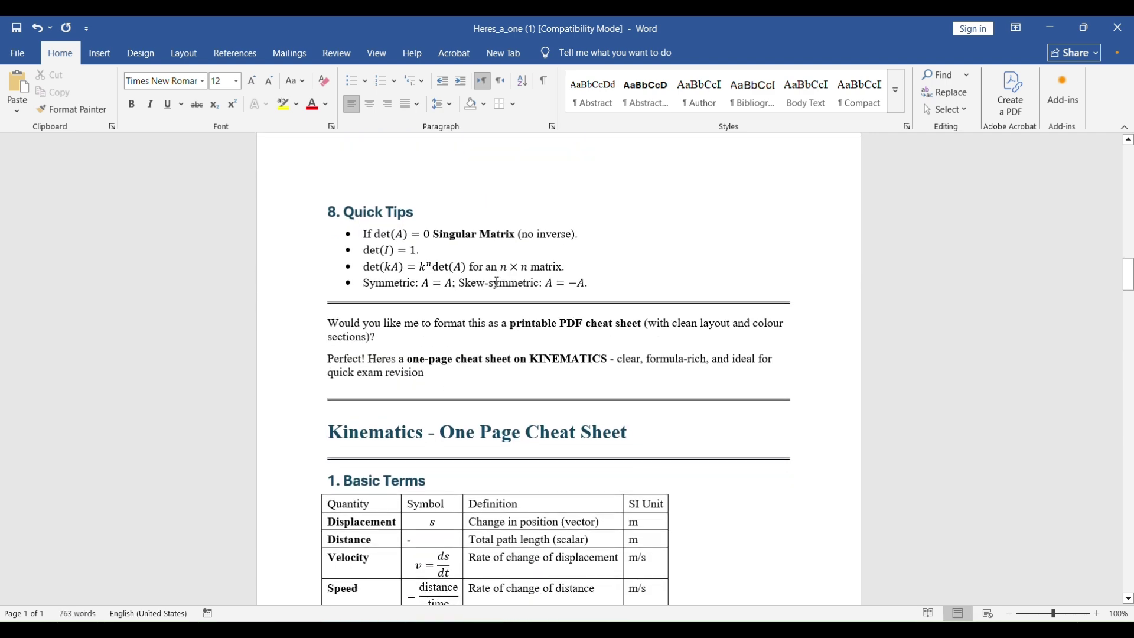
scroll(496, 287, up, 2)
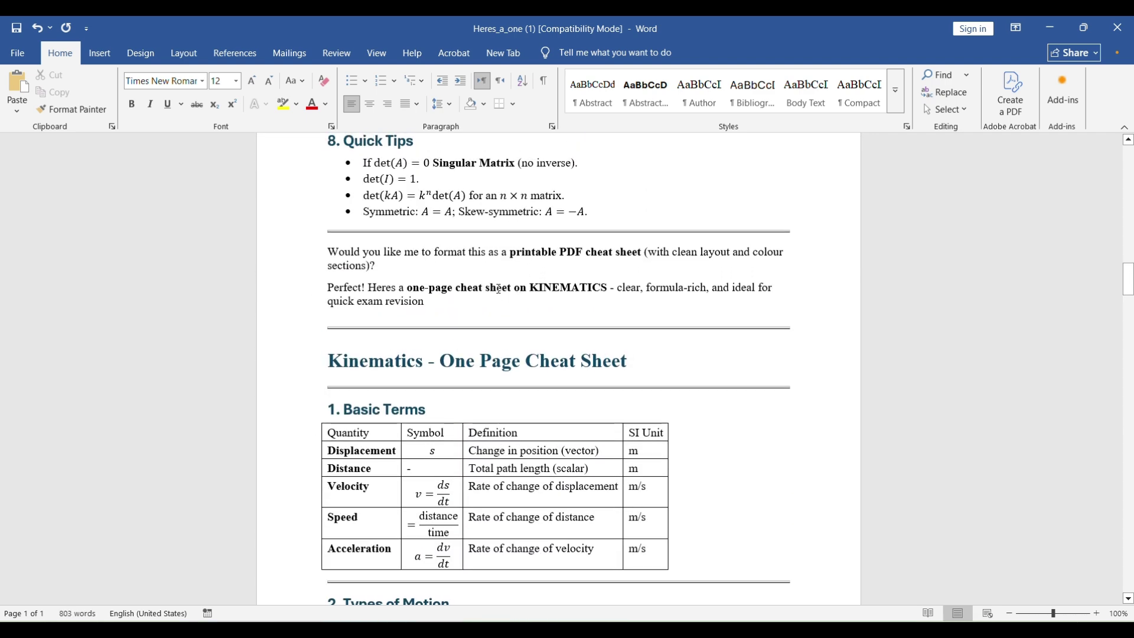
triple_click(498, 287)
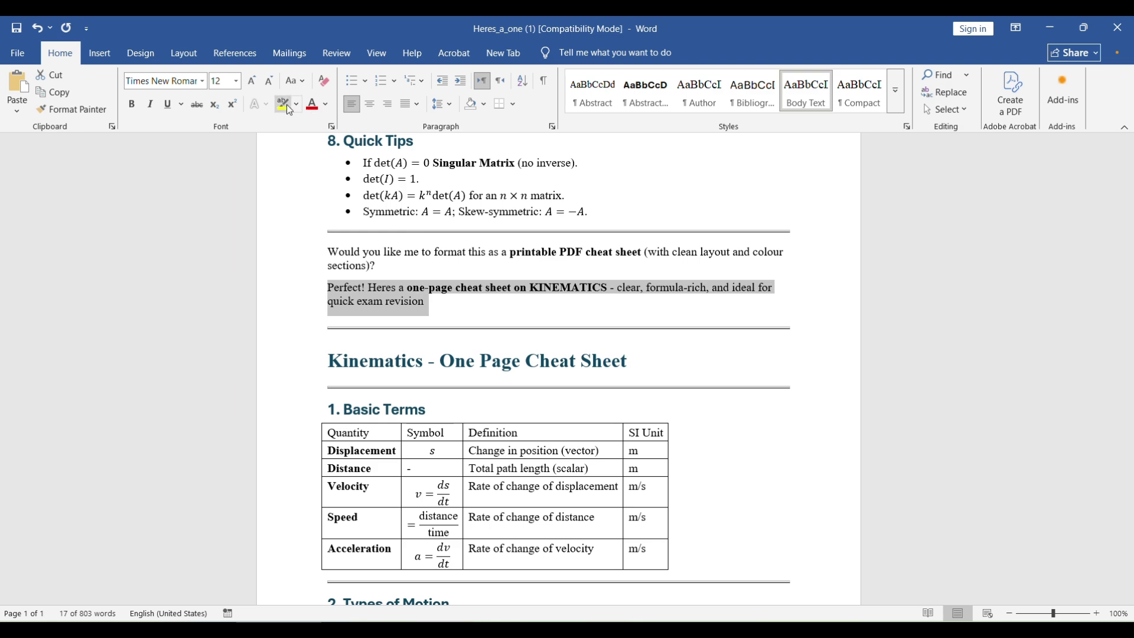
key(Right)
click(443, 264)
scroll(434, 276, down, 20)
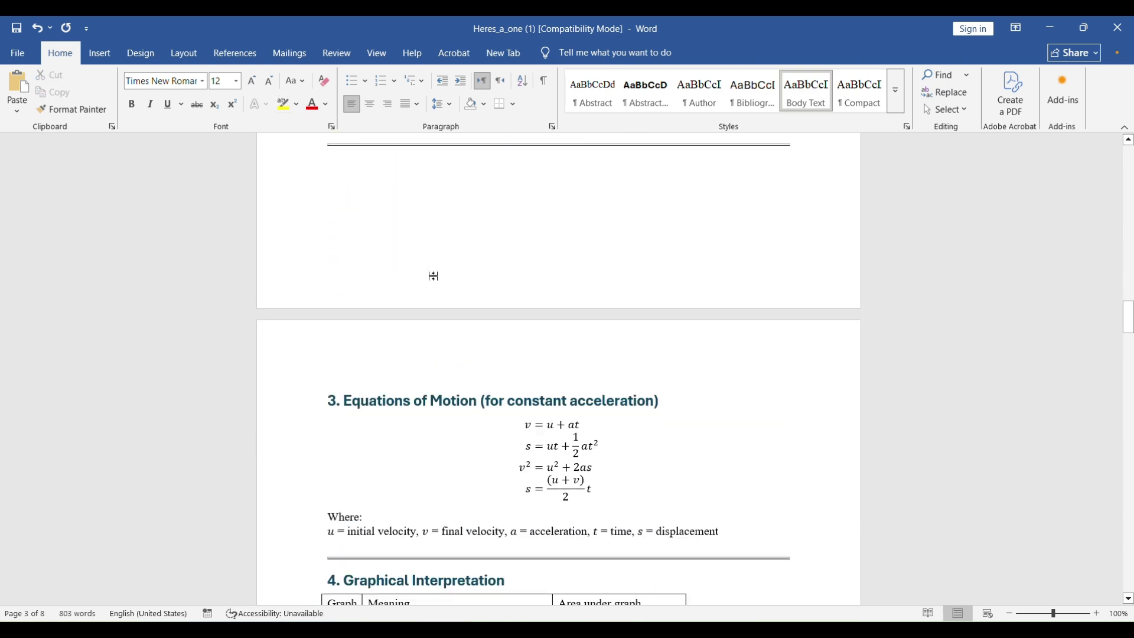
scroll(435, 276, down, 20)
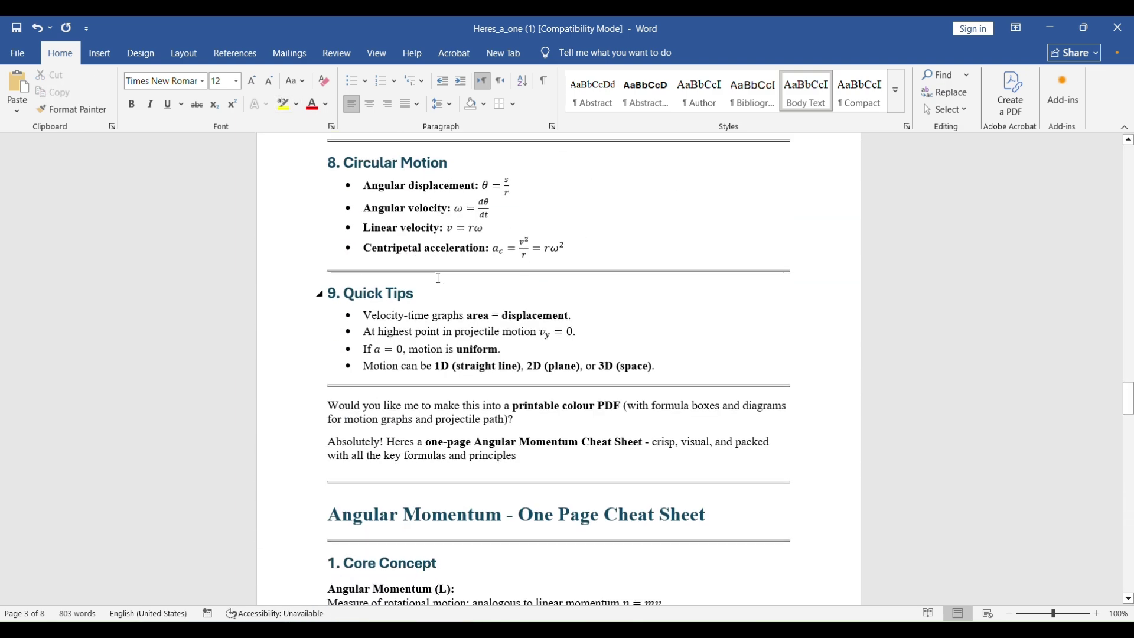
scroll(438, 278, down, 1)
Highlight the 'Absolutely! Heres a…' Angular Momentum intro paragraph in yellow.
triple_click(483, 285)
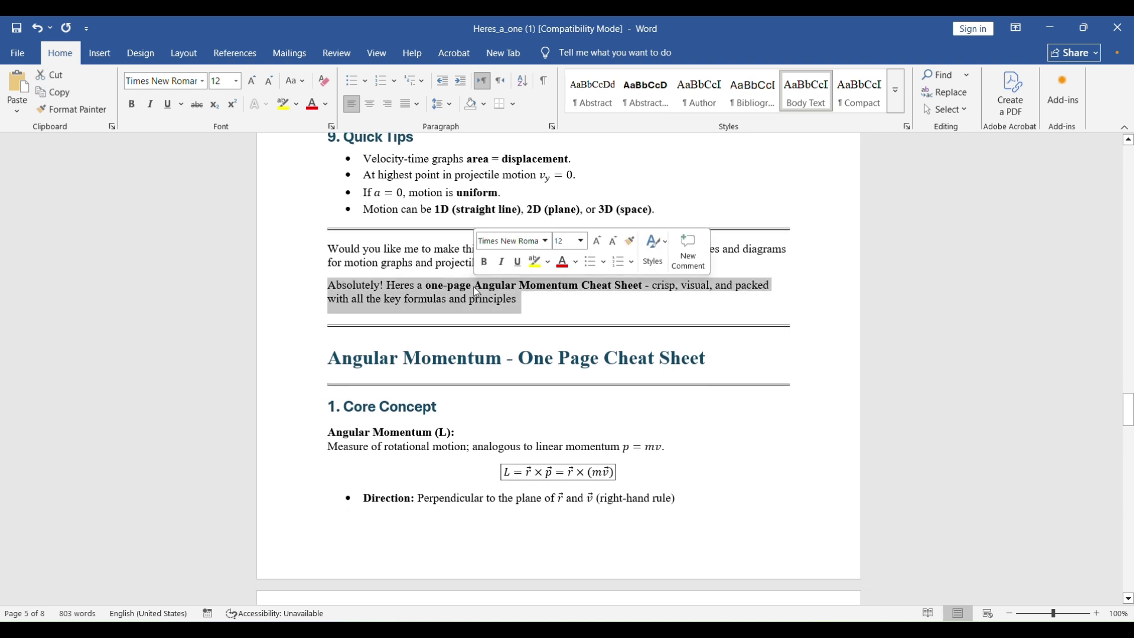
click(283, 104)
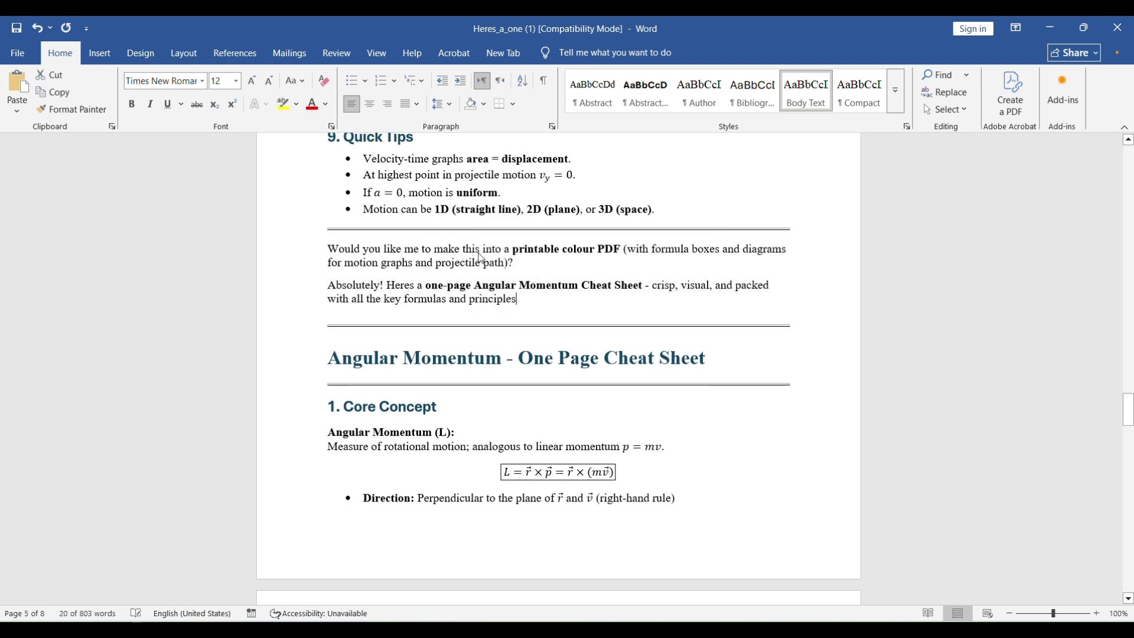
click(483, 299)
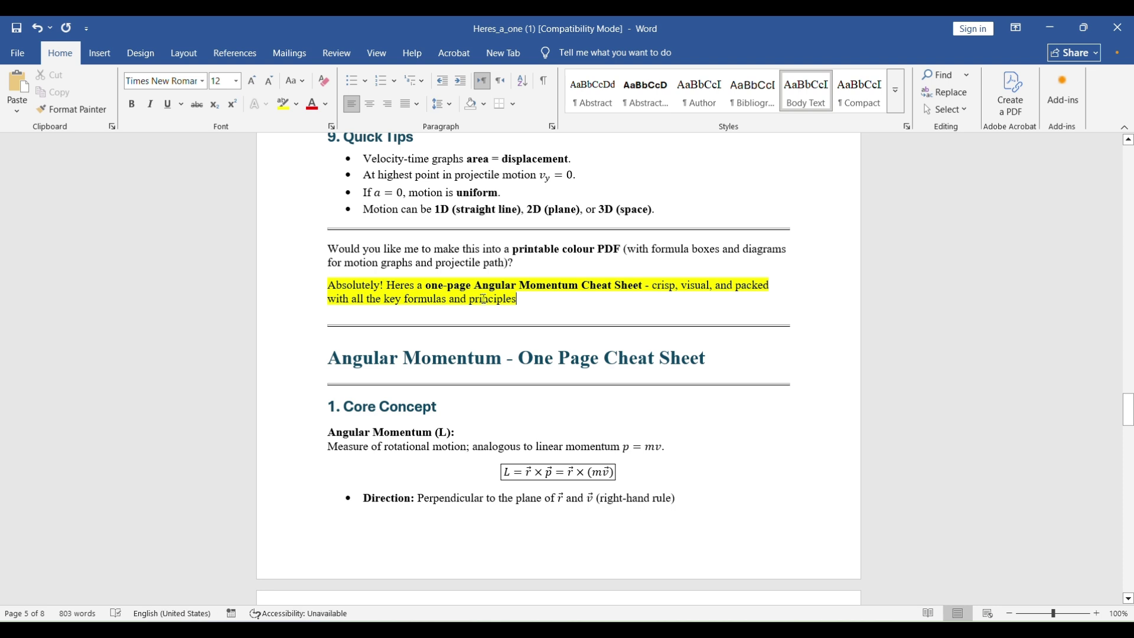
Review the document, then close Word choosing Don't Save.
scroll(483, 298, down, 6)
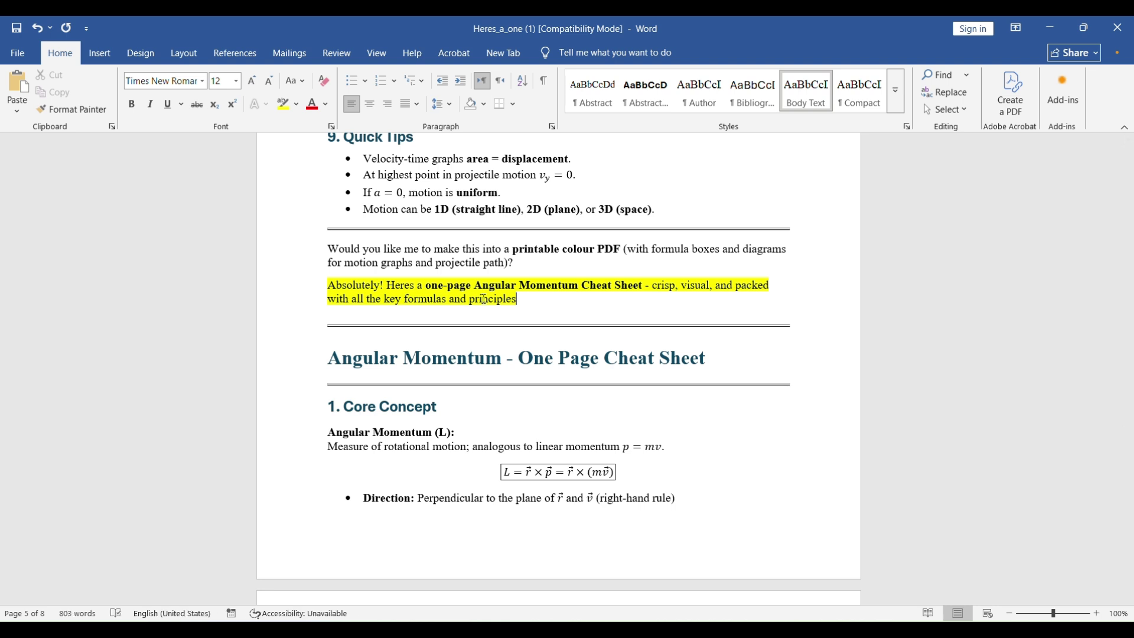
scroll(483, 298, down, 10)
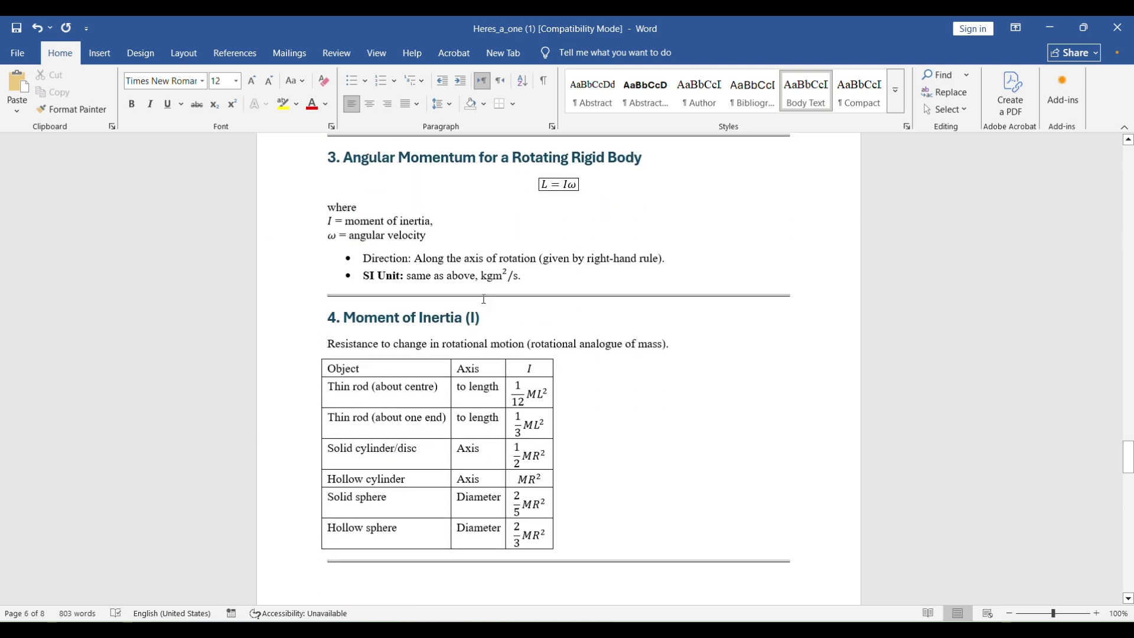
scroll(483, 298, down, 13)
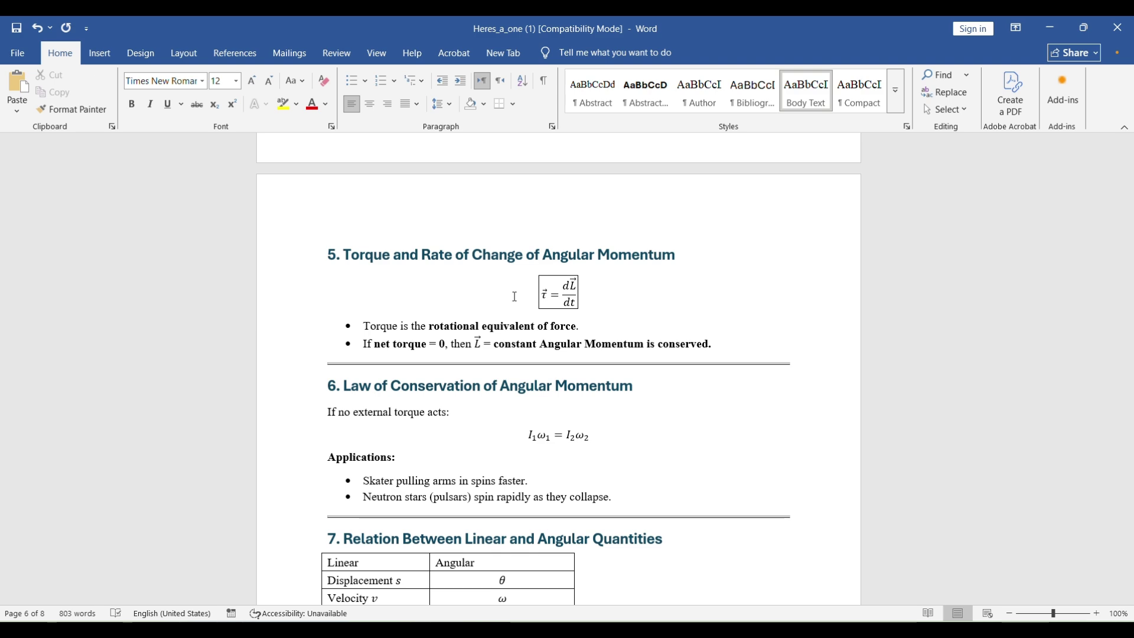
scroll(514, 296, down, 20)
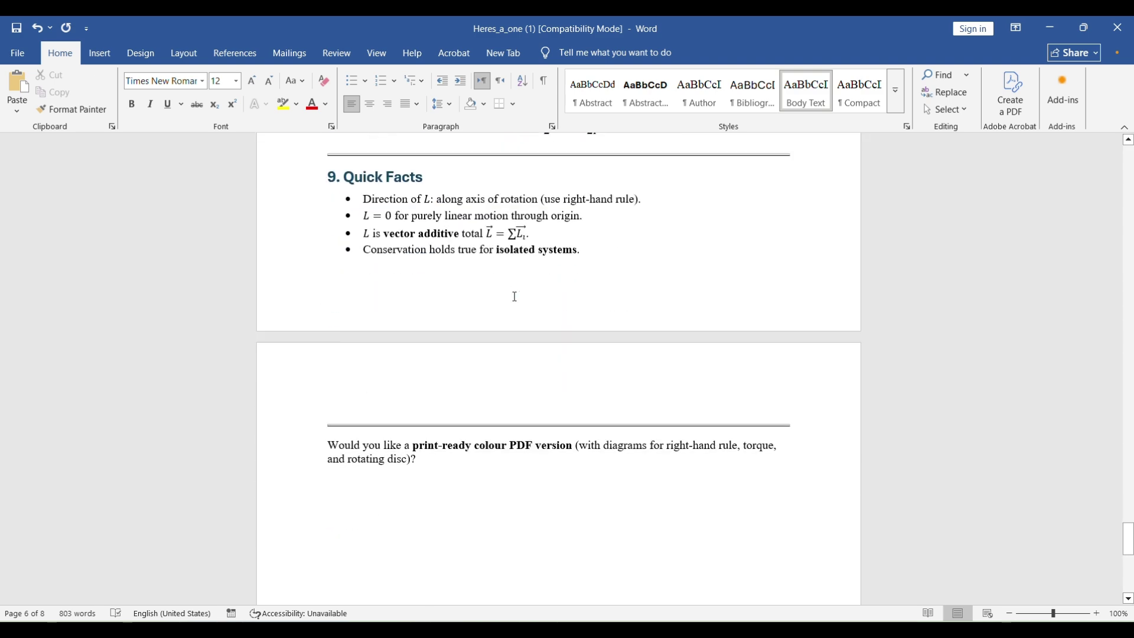
scroll(514, 296, up, 20)
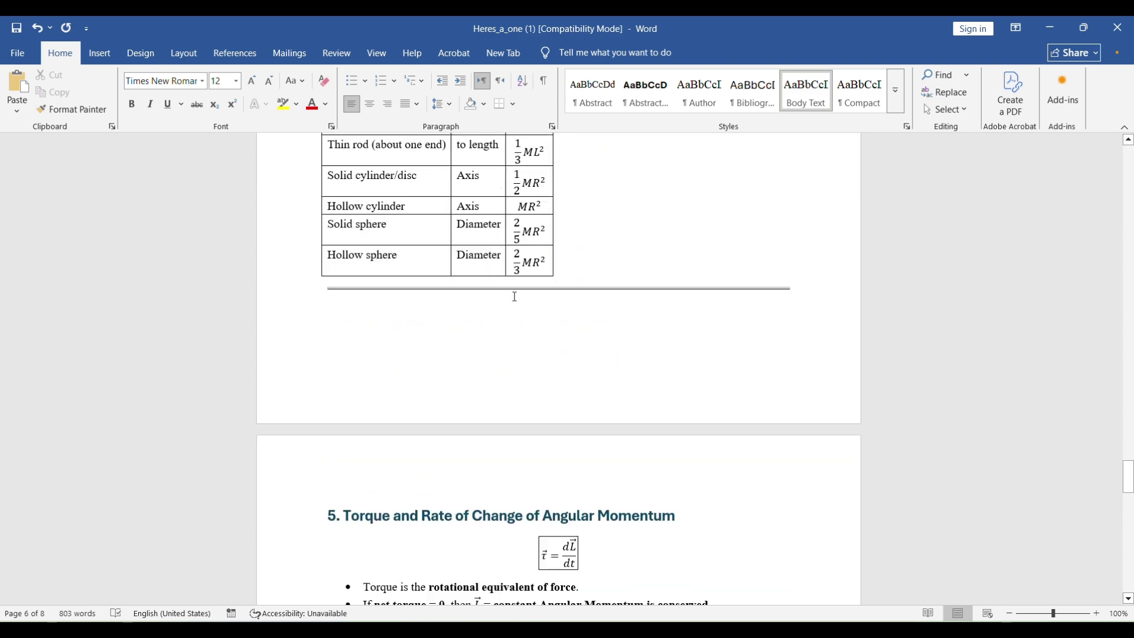
scroll(515, 297, up, 20)
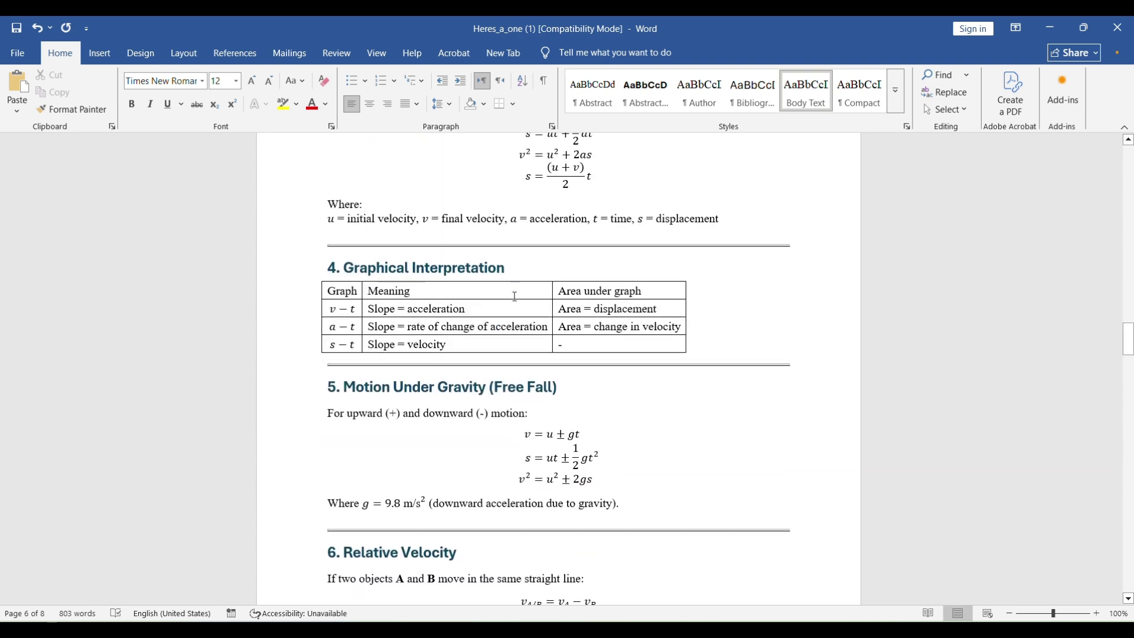
scroll(515, 297, up, 4)
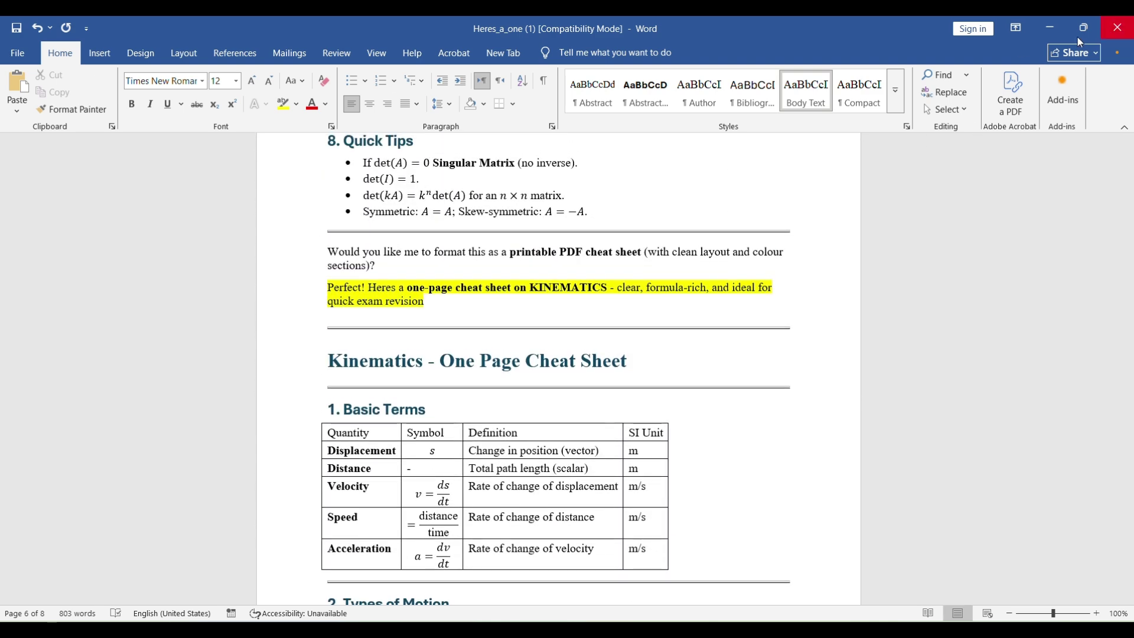
click(1117, 28)
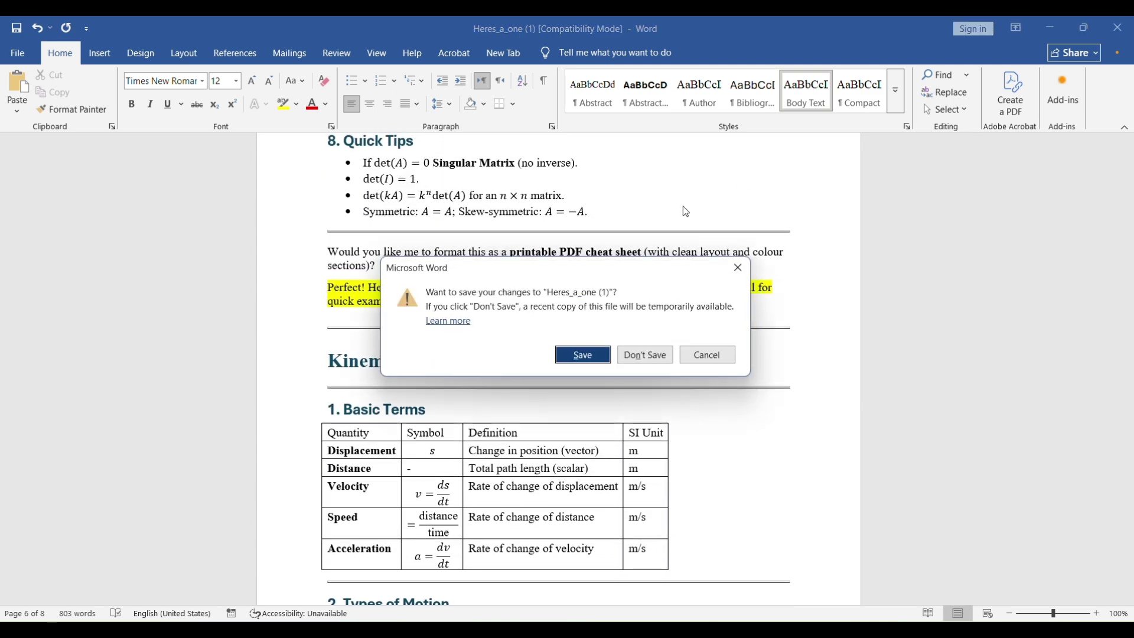
click(621, 358)
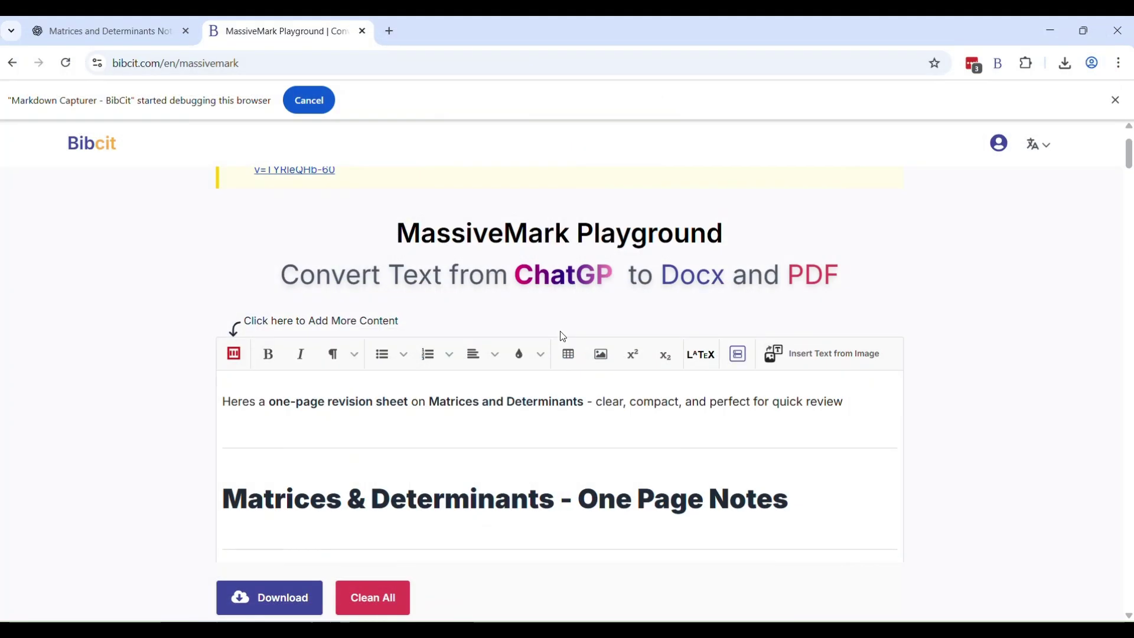
Return to the ChatGPT conversation and copy the last reply as Markdown.
scroll(542, 337, down, 1)
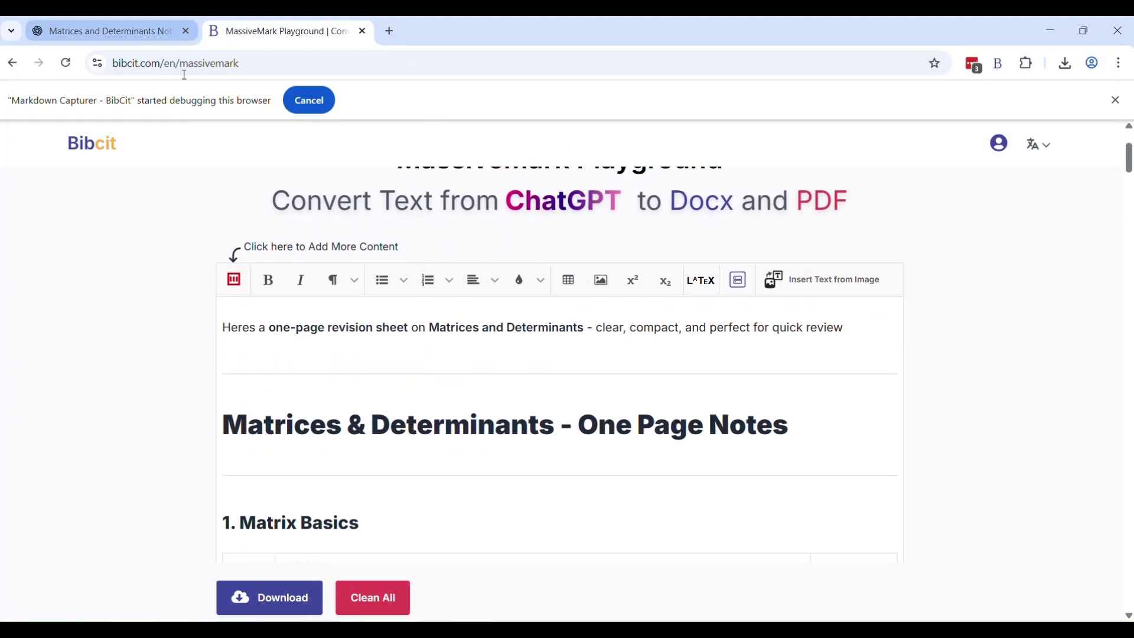
click(137, 30)
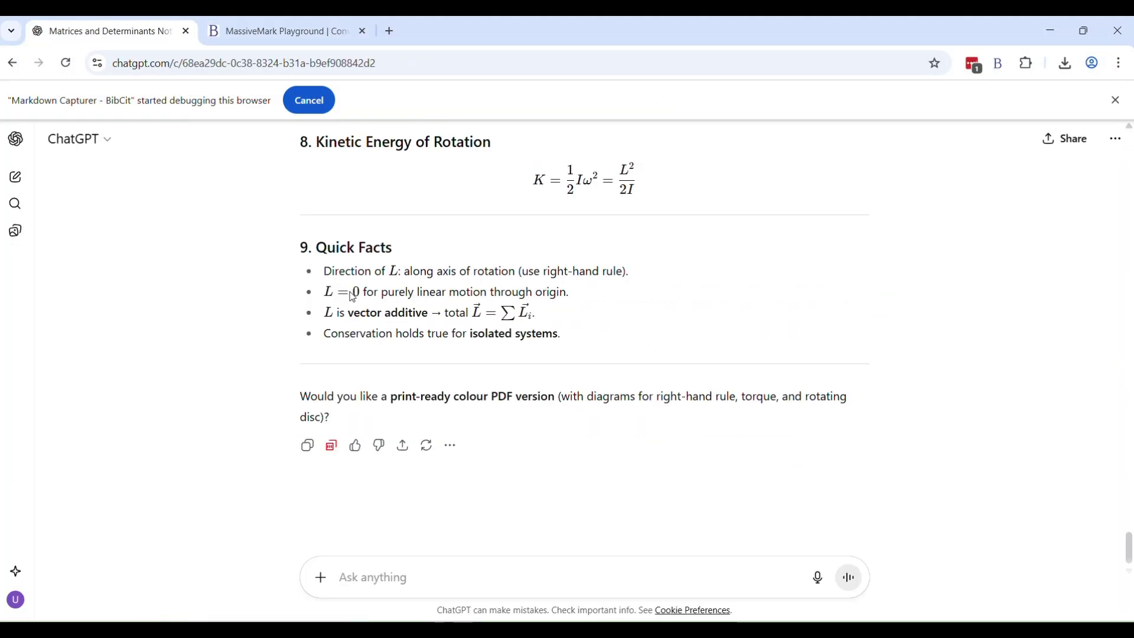
click(333, 452)
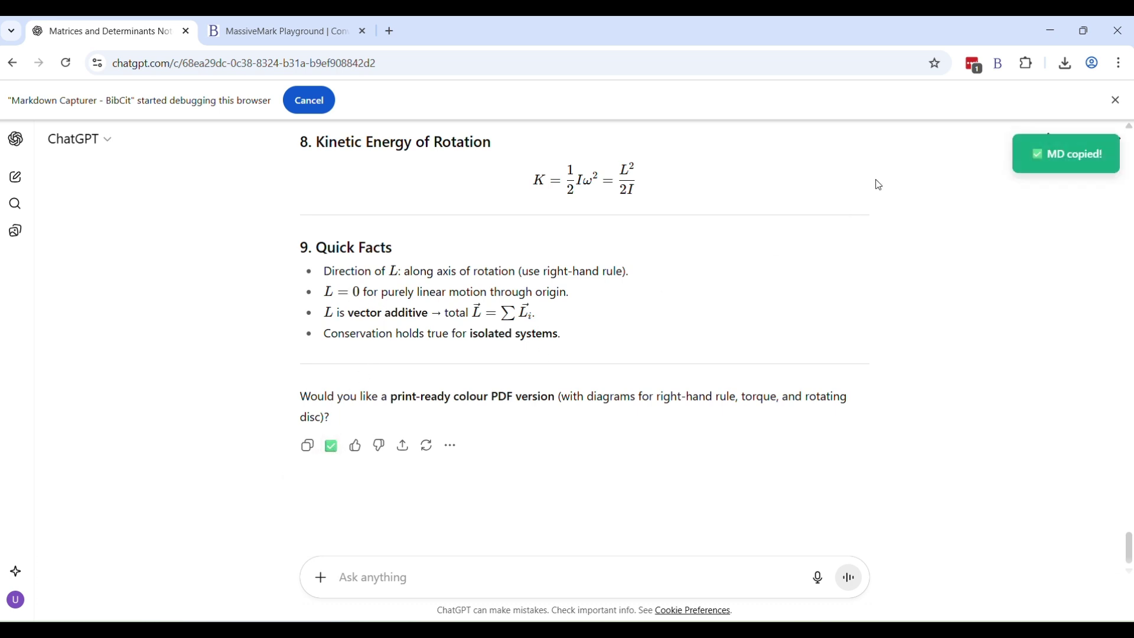
In the BibCit capturer, select only the Kinematics and Angular Momentum messages, leaving Matrices deselected.
click(1001, 65)
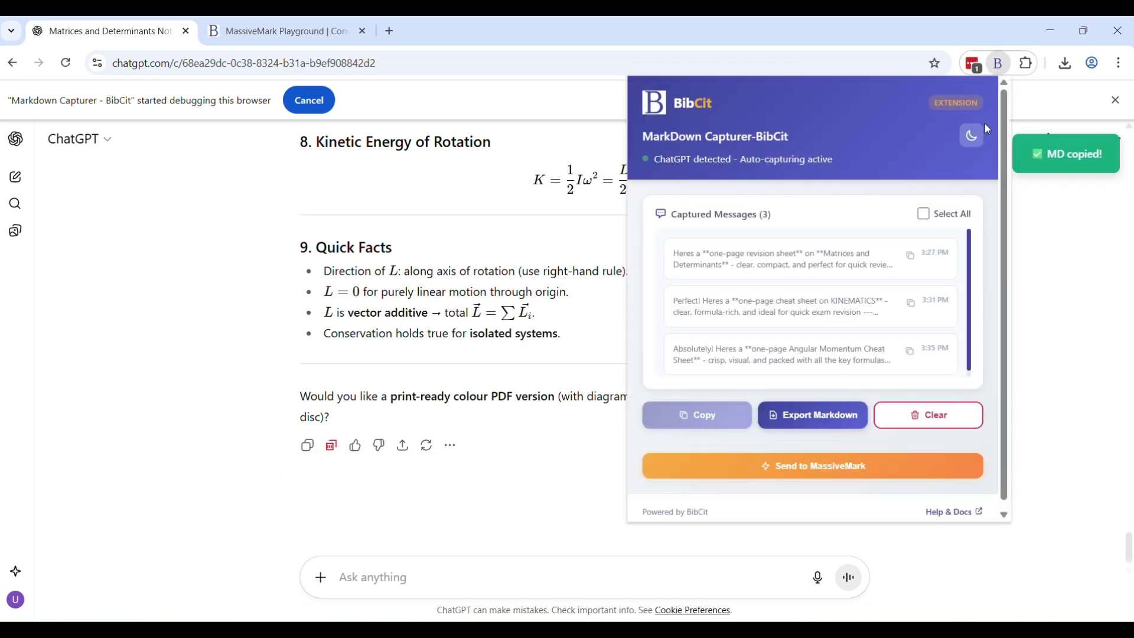
click(933, 225)
click(829, 317)
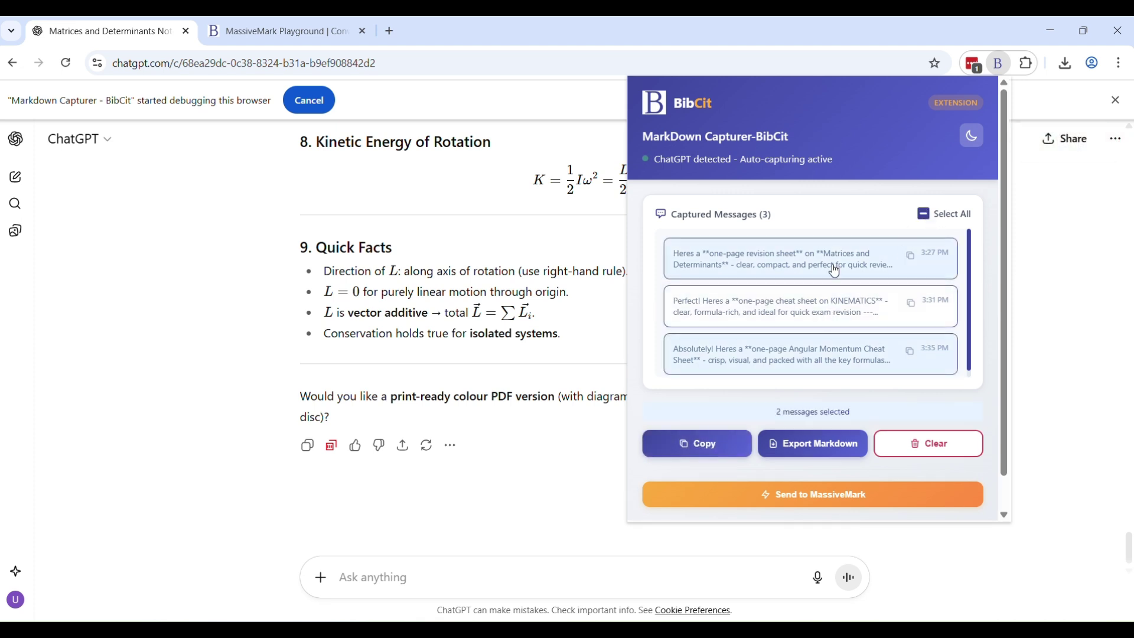
click(861, 367)
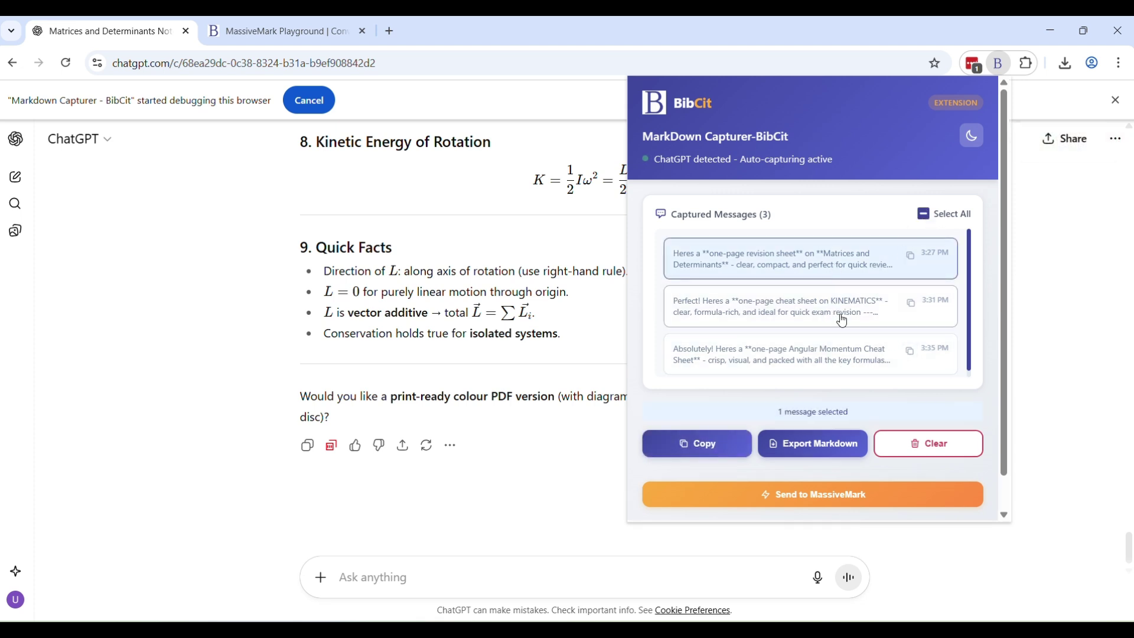
click(824, 353)
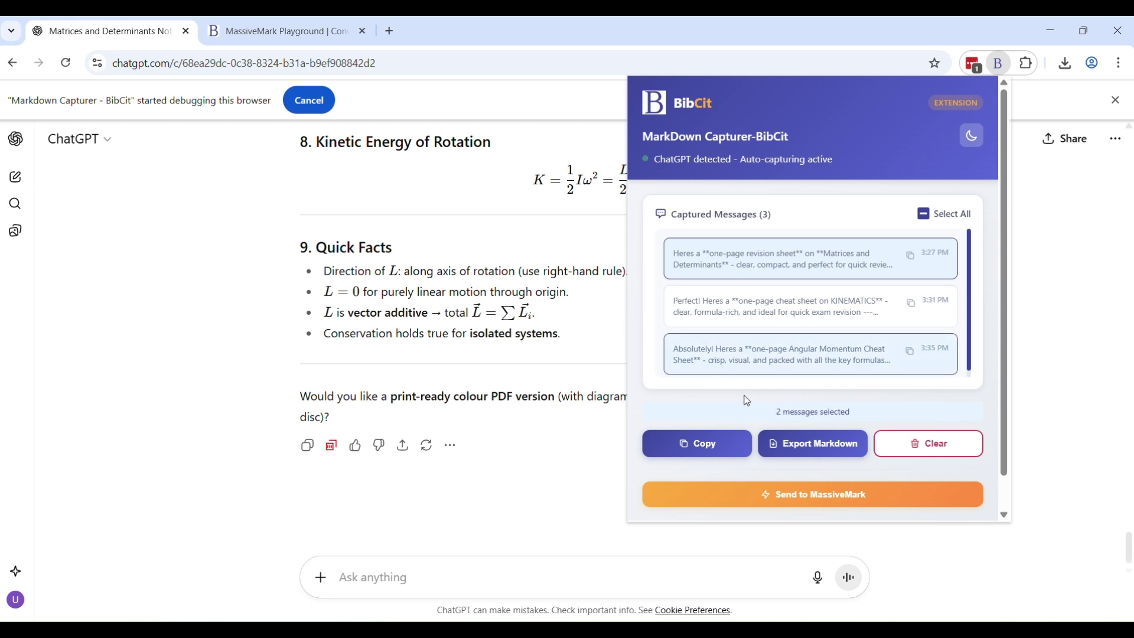
click(803, 265)
click(821, 319)
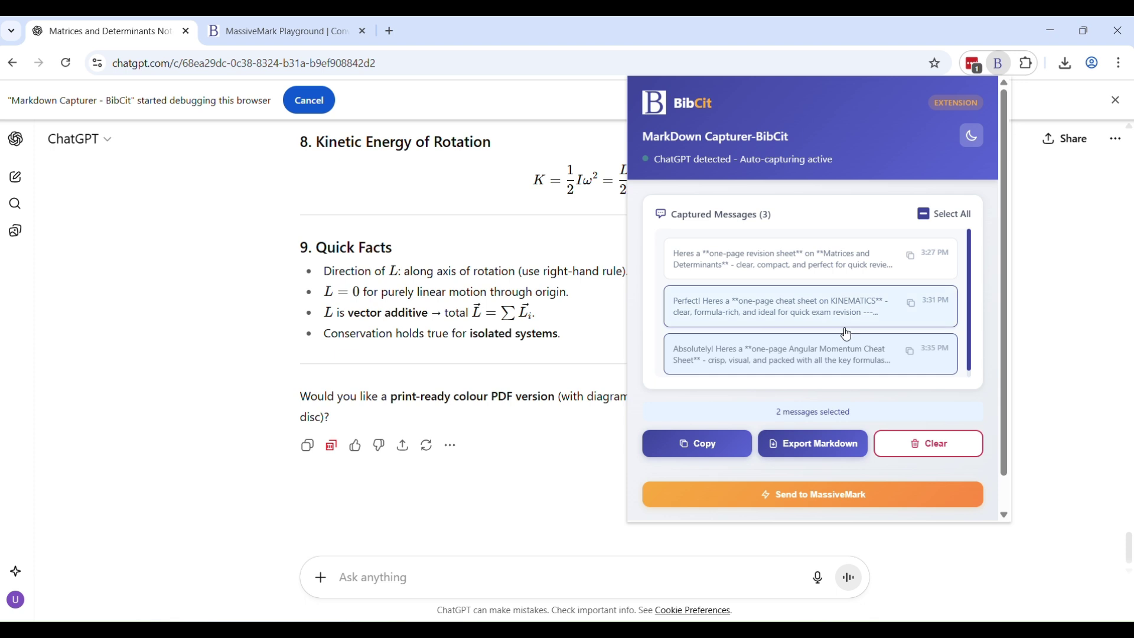
scroll(862, 329, down, 1)
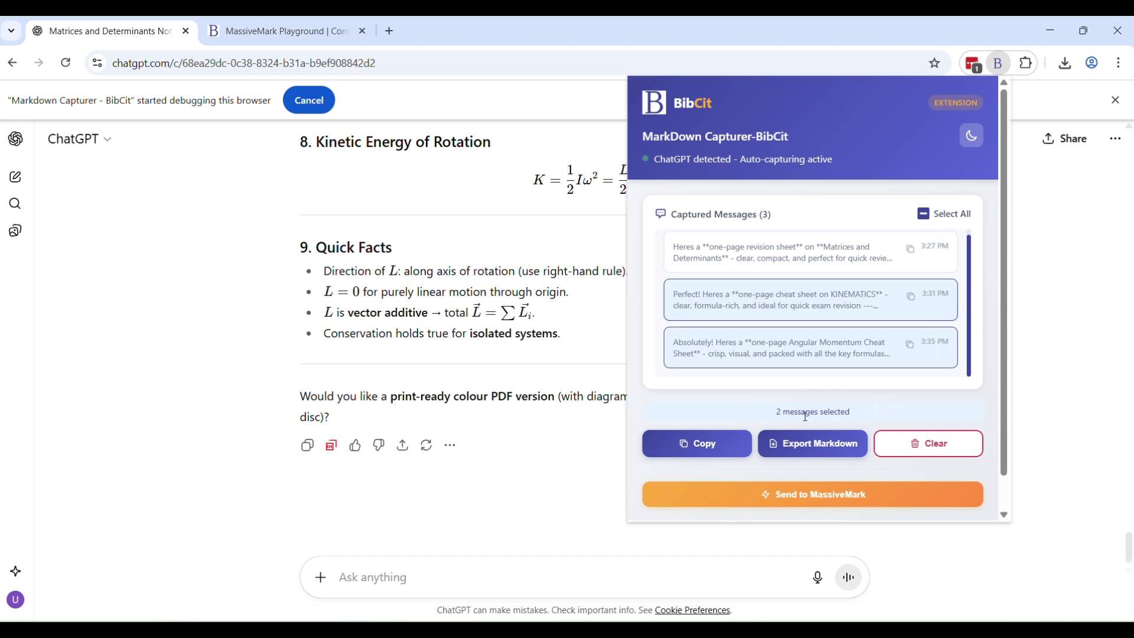
drag(775, 409, 846, 414)
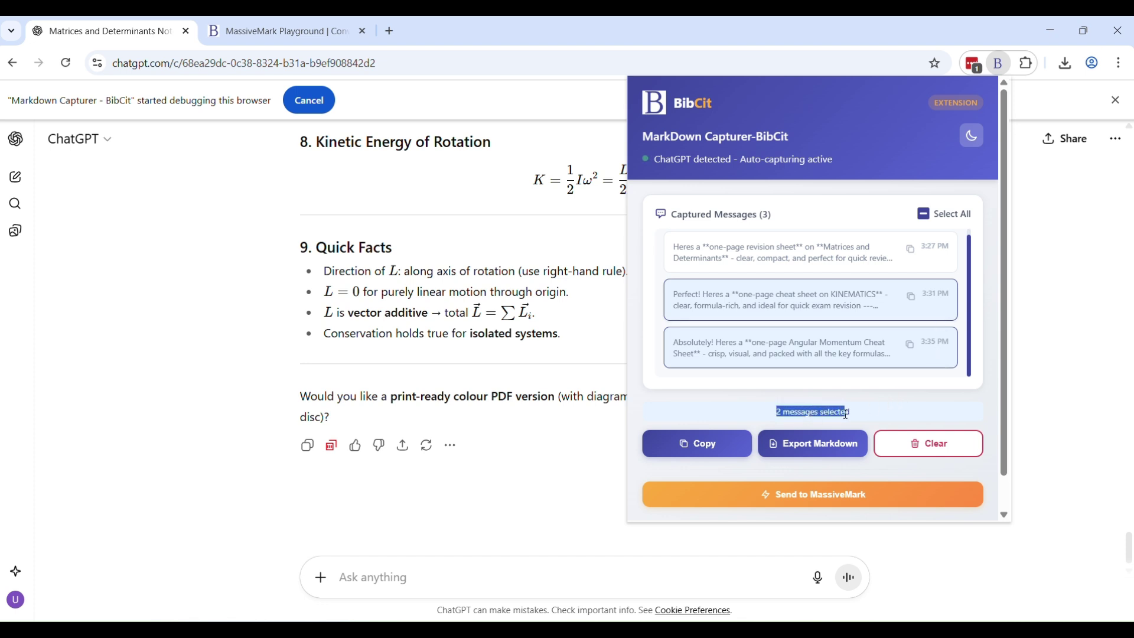
Toggle the BibCit capturer to dark theme, then back to light theme.
click(972, 137)
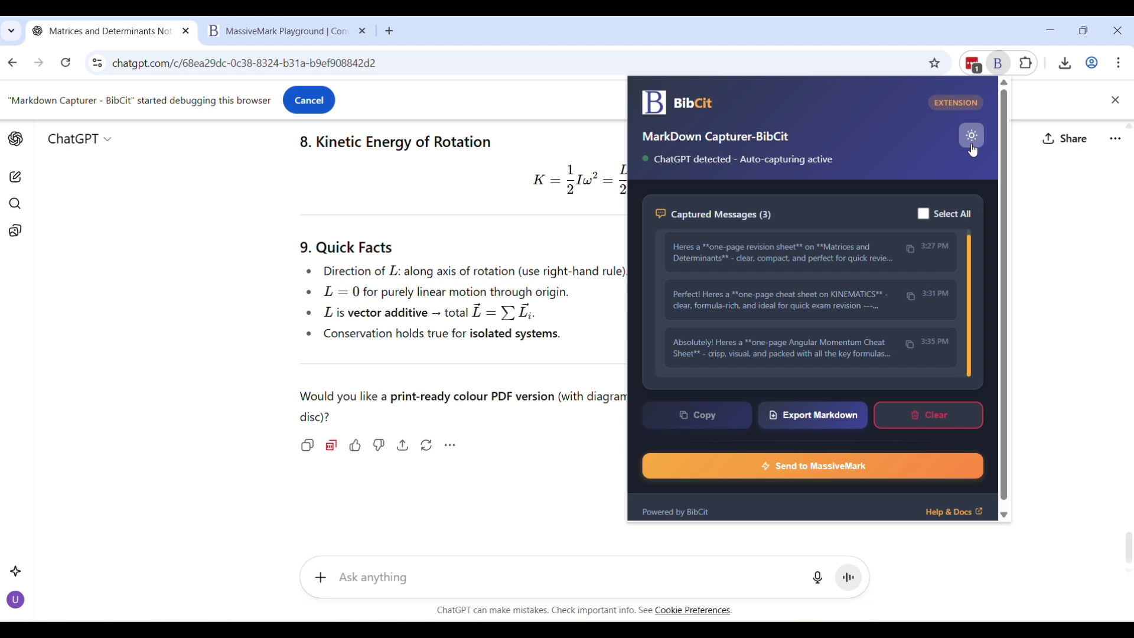
click(973, 146)
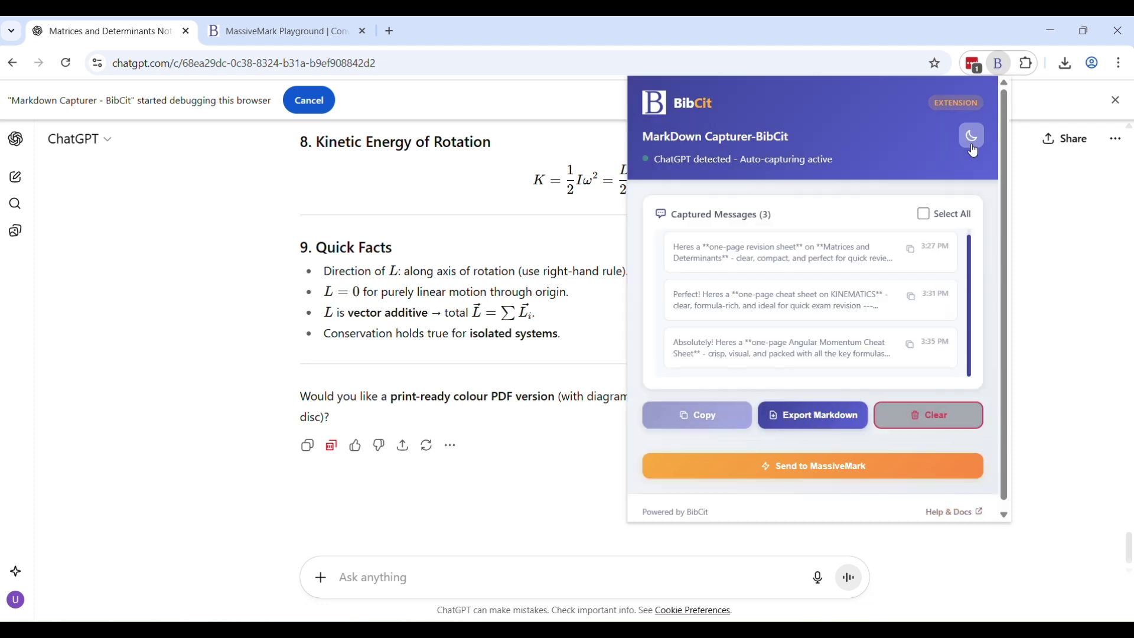